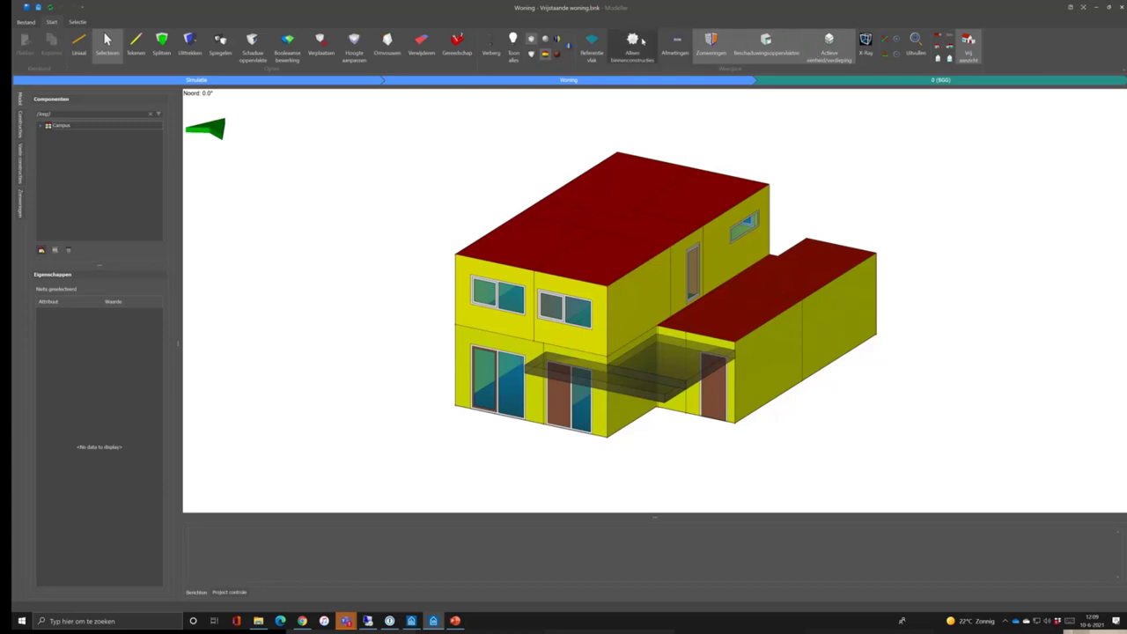
Inspect the house model with only its inner constructions shown from another angle, and restore the full construction display.
click(633, 44)
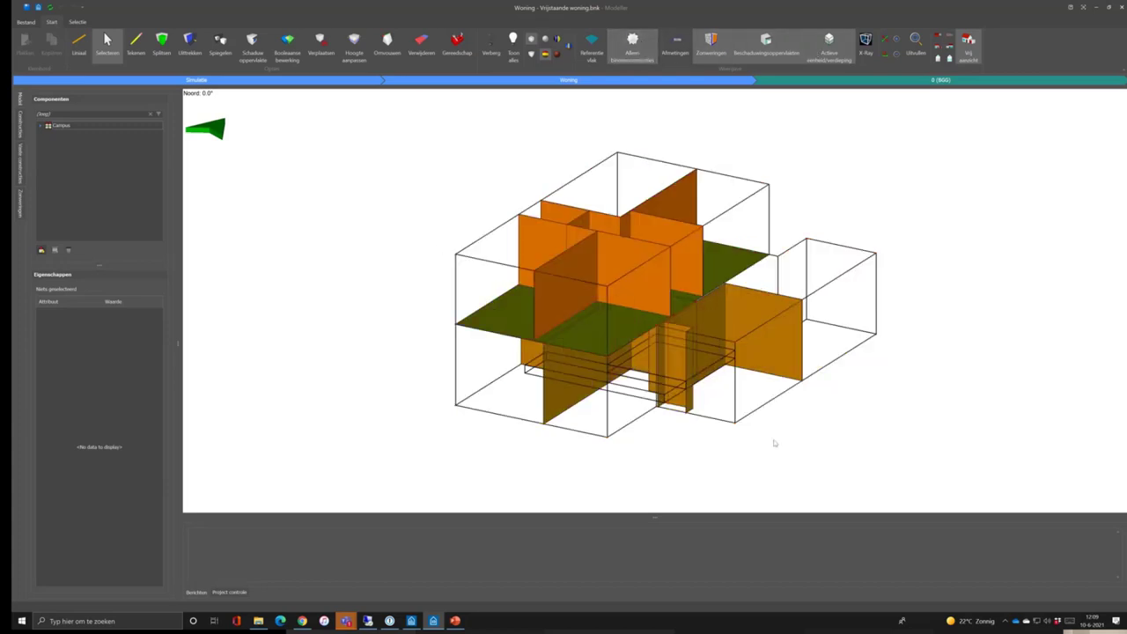
drag(869, 393, 805, 428)
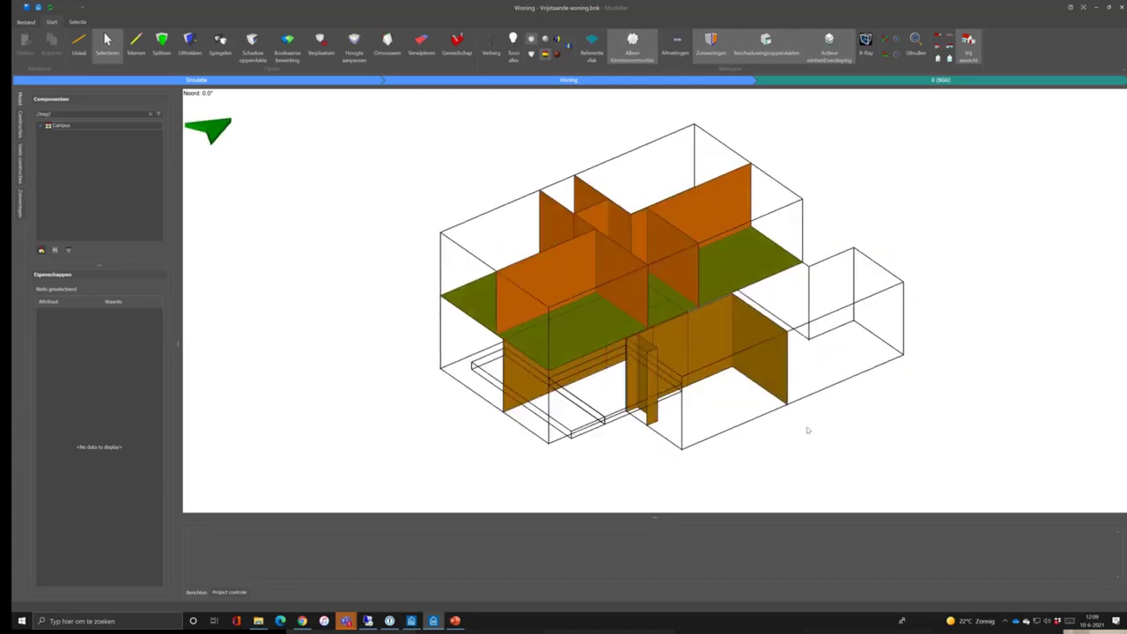
click(640, 46)
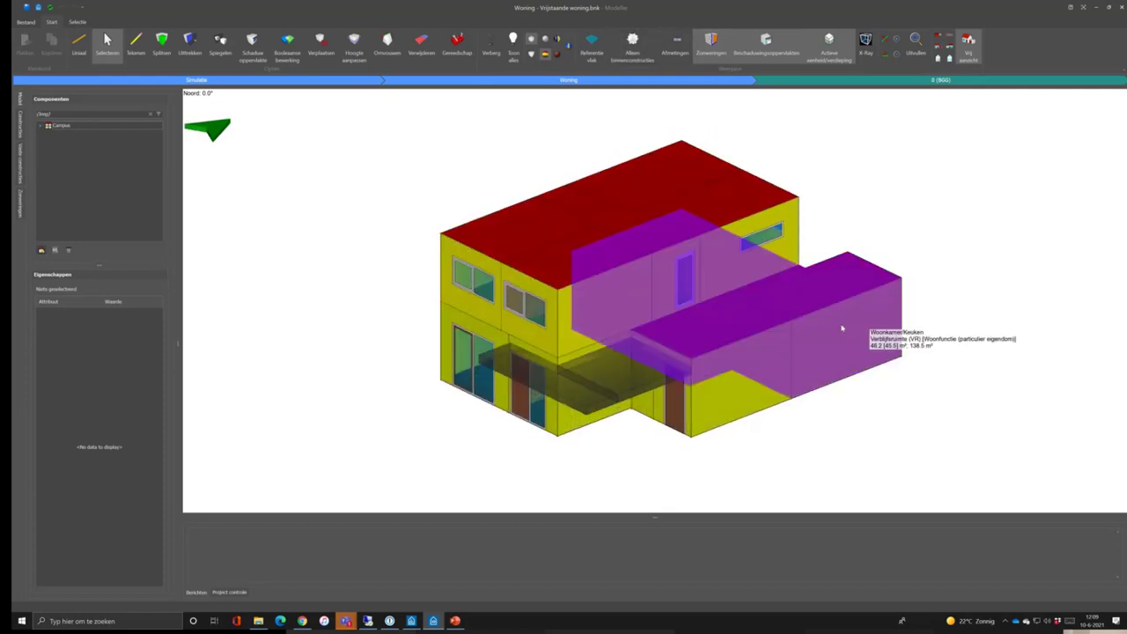
Switch the house to the blue colour display, inspect it from several angles, and restore the construction colours.
click(569, 46)
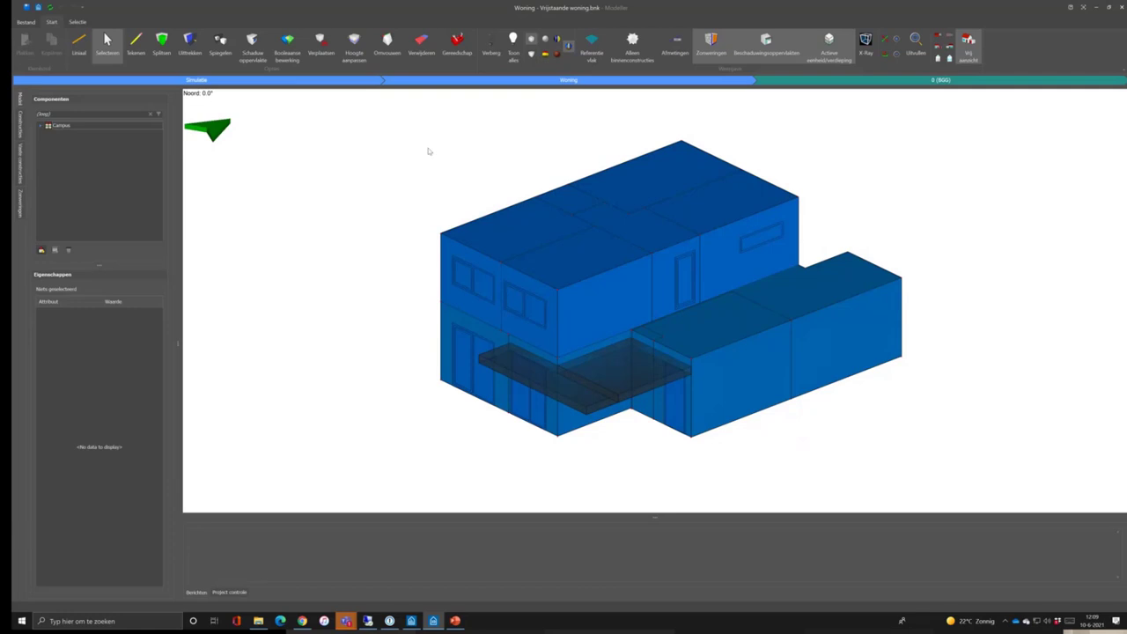
drag(428, 151, 458, 163)
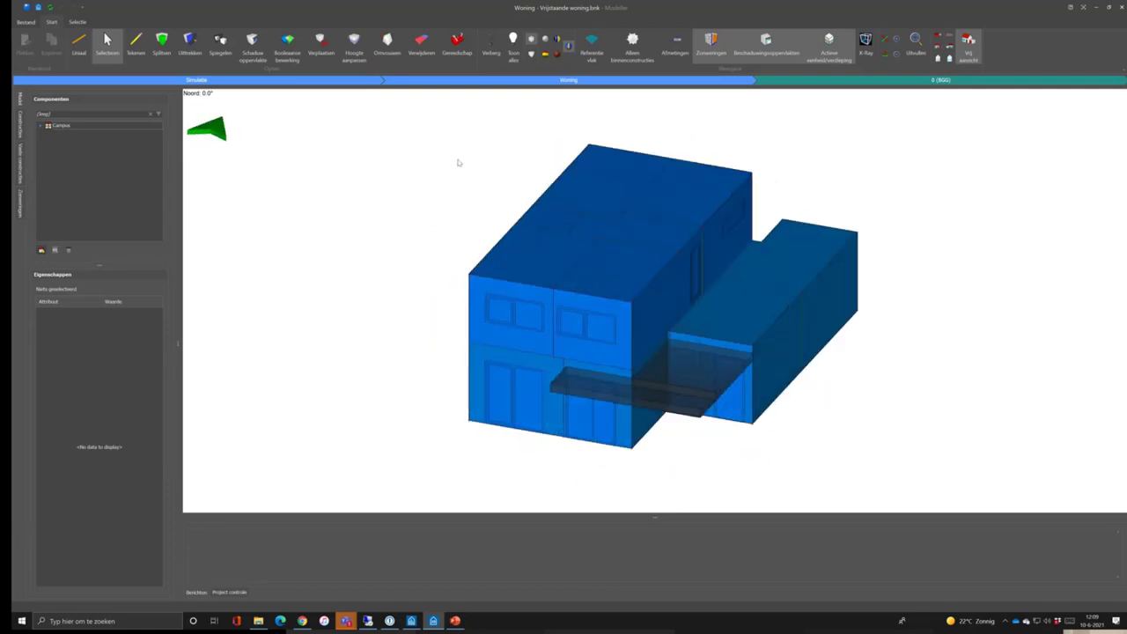
drag(913, 418, 853, 378)
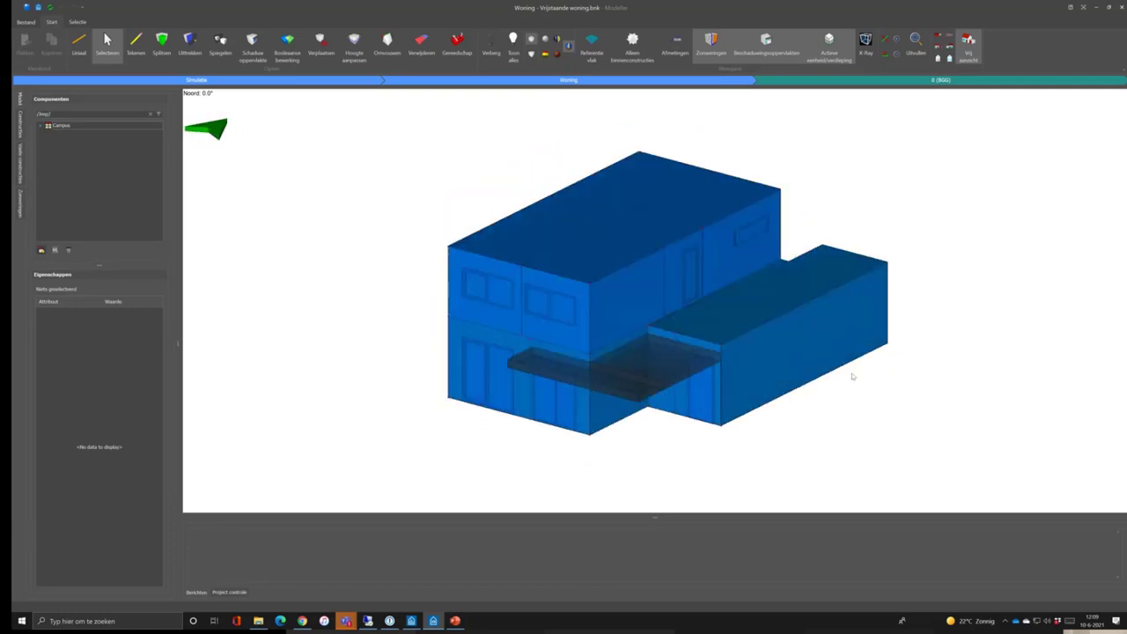
click(547, 53)
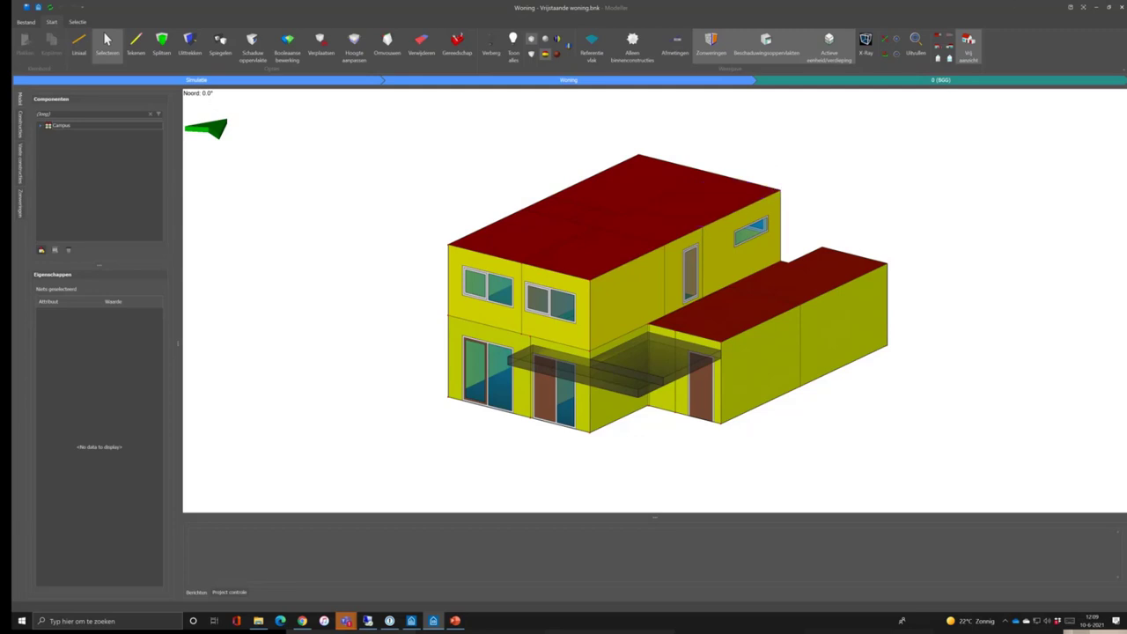
Leave the Modeller and refresh the project's building data from it.
click(1121, 7)
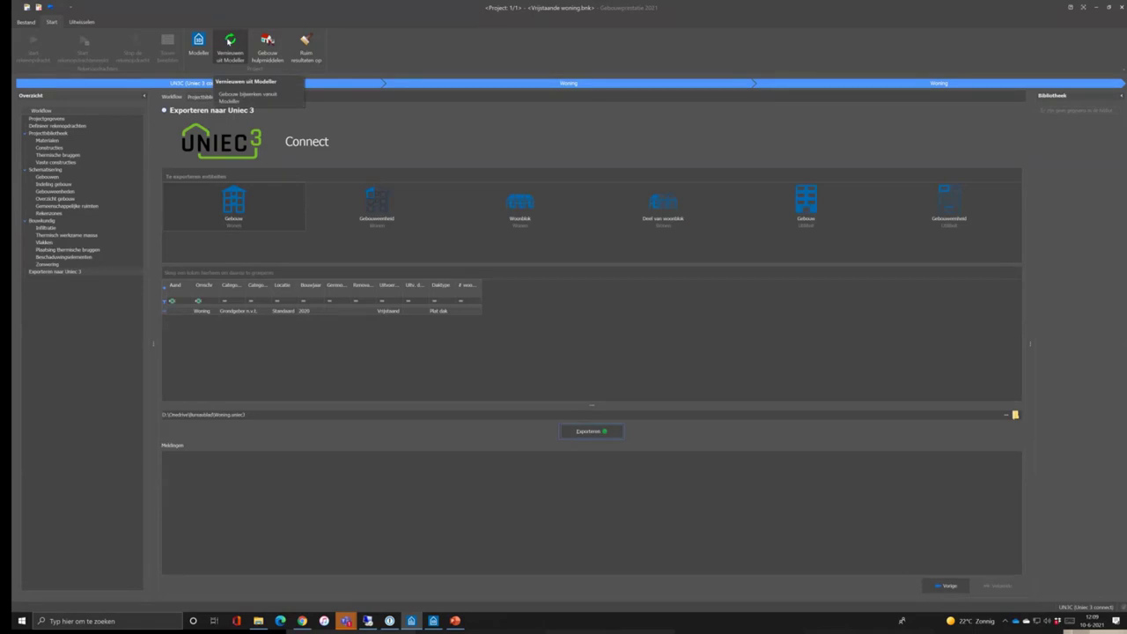
click(229, 39)
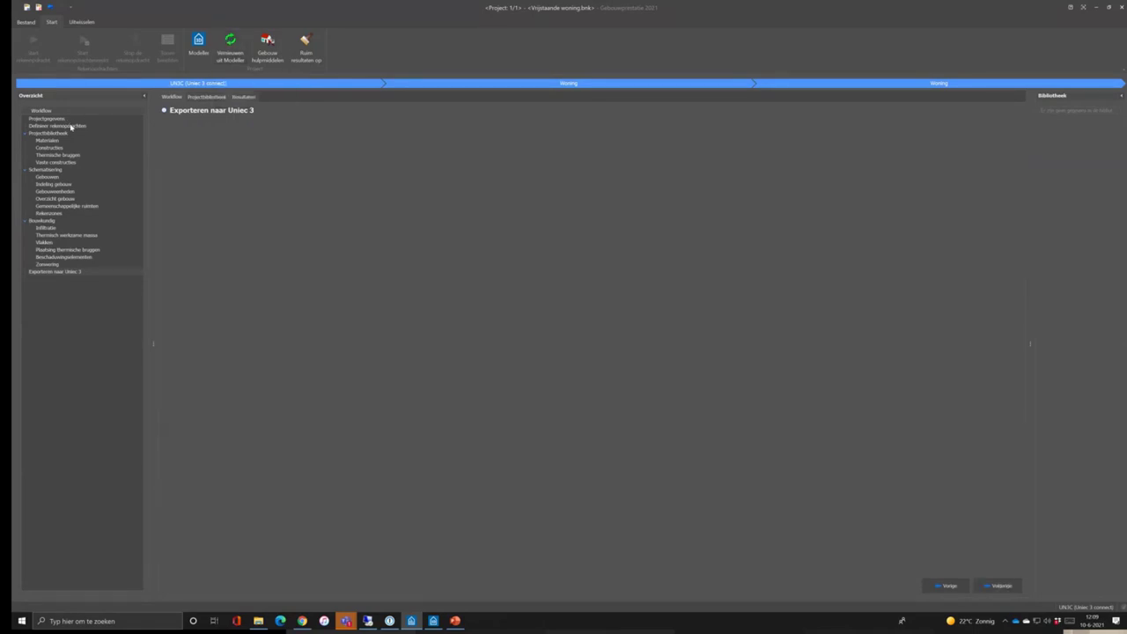
Review the calculation task definitions and the project library's constructions, narrowing the description column so more columns fit.
click(61, 126)
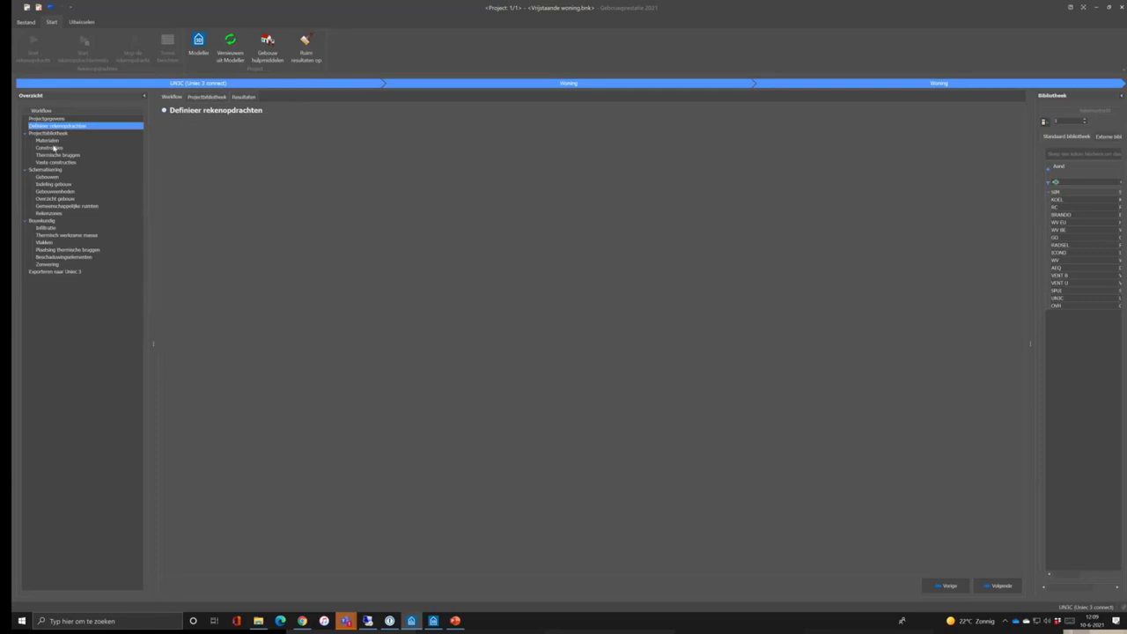
click(54, 147)
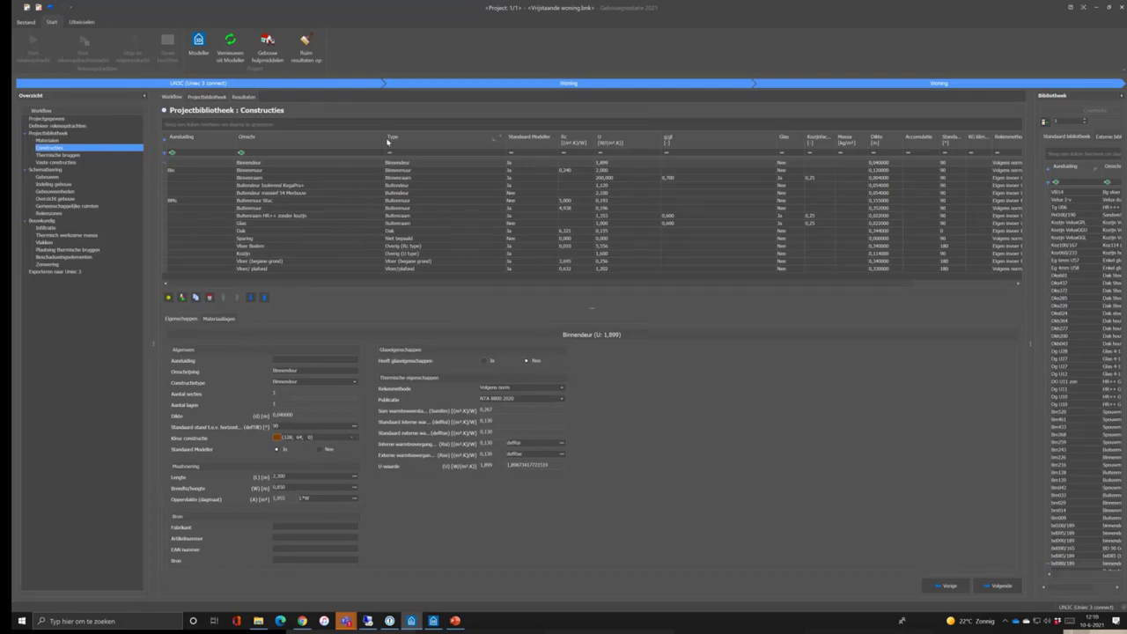
drag(384, 139, 352, 141)
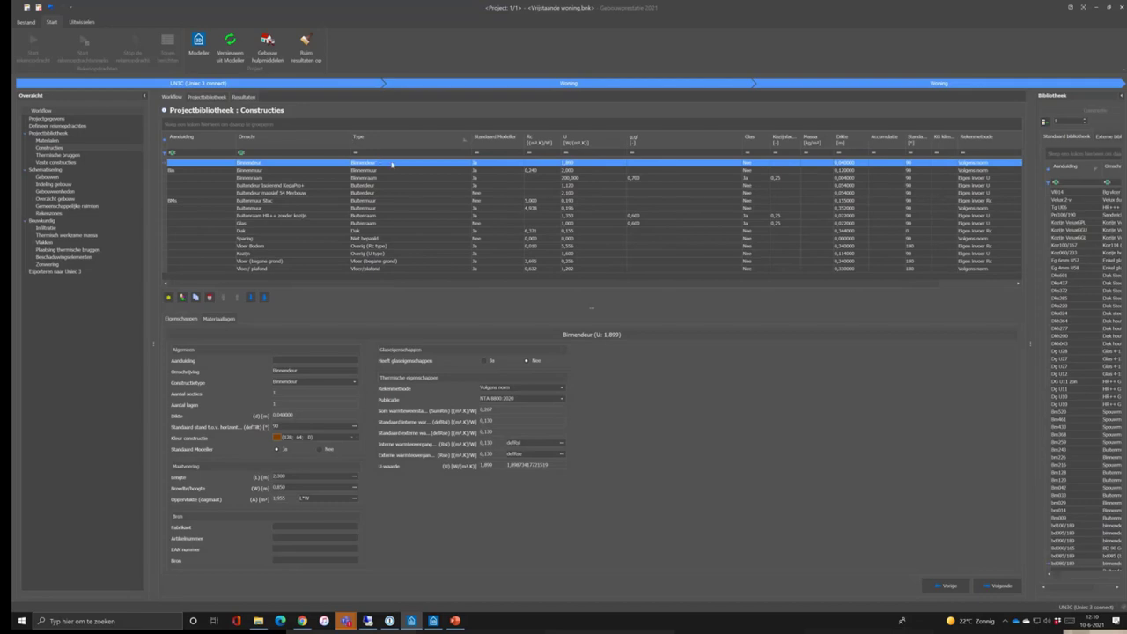
Review the project's thermal bridges and enlarge the standard library view so the bridge descriptions are readable.
click(74, 157)
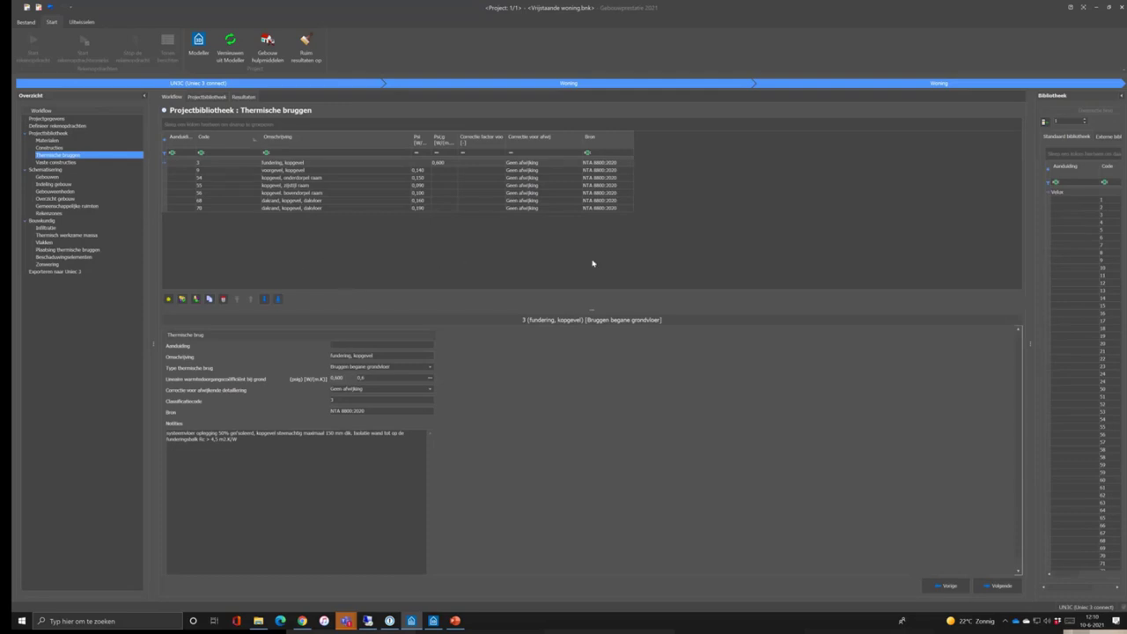
drag(1027, 251, 919, 245)
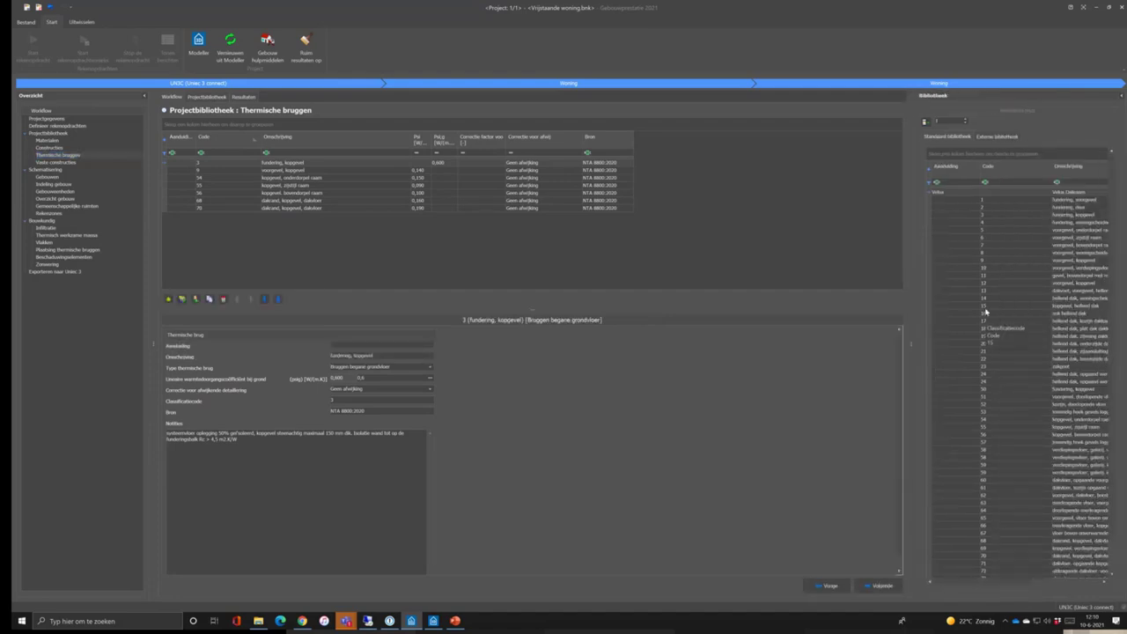
drag(1053, 172, 1033, 195)
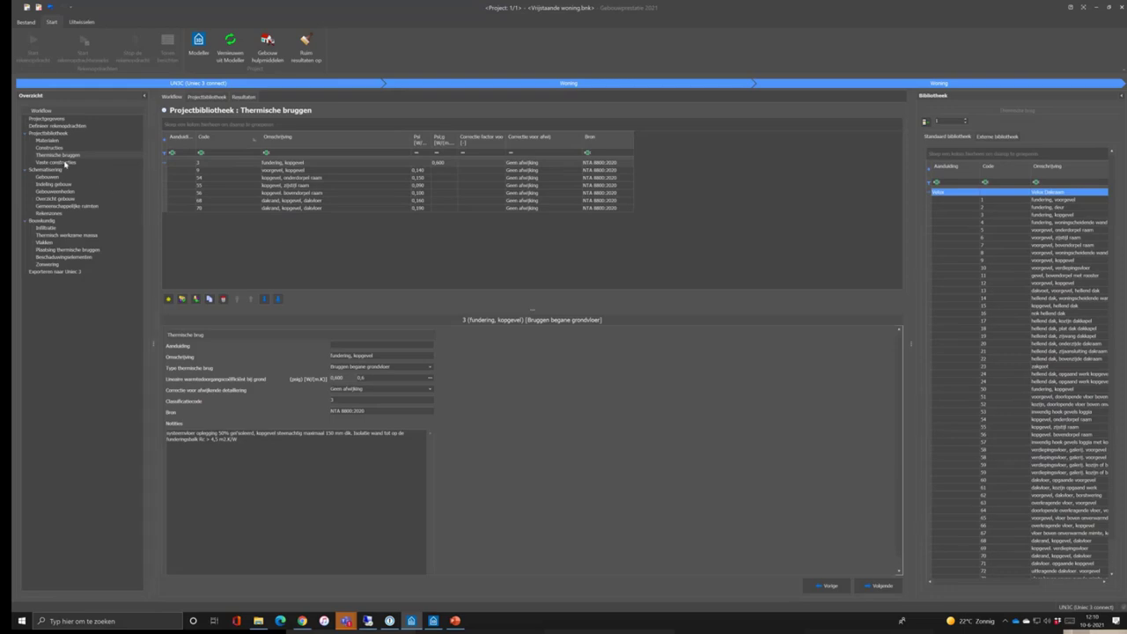
Examine the frame layouts of fixed constructions B, C, D and E in the project library.
click(64, 164)
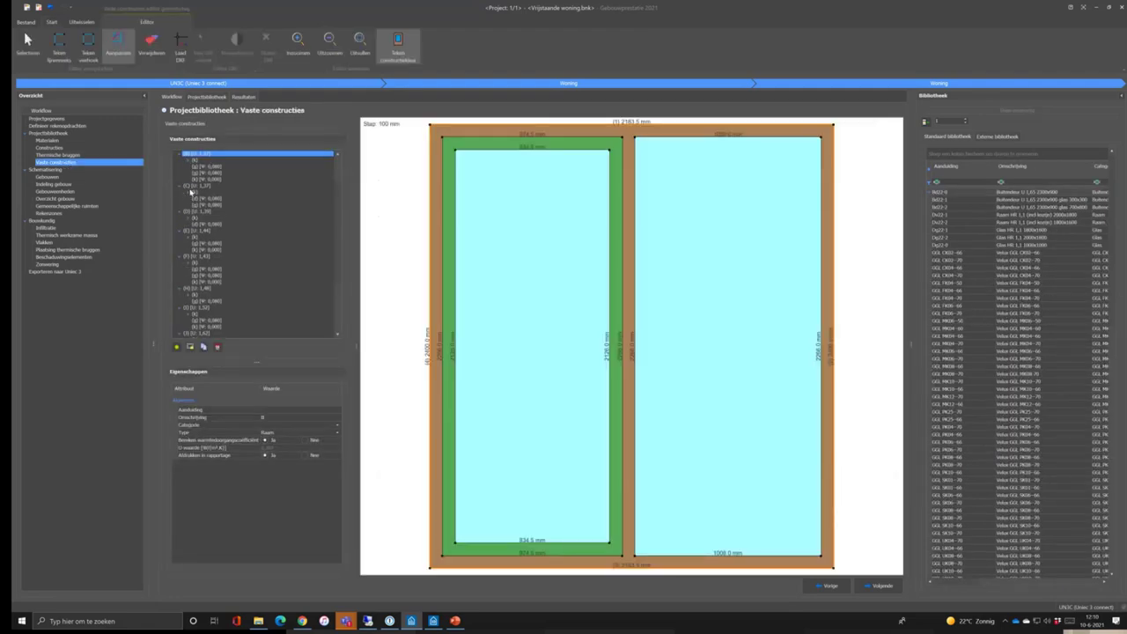
click(192, 187)
click(203, 213)
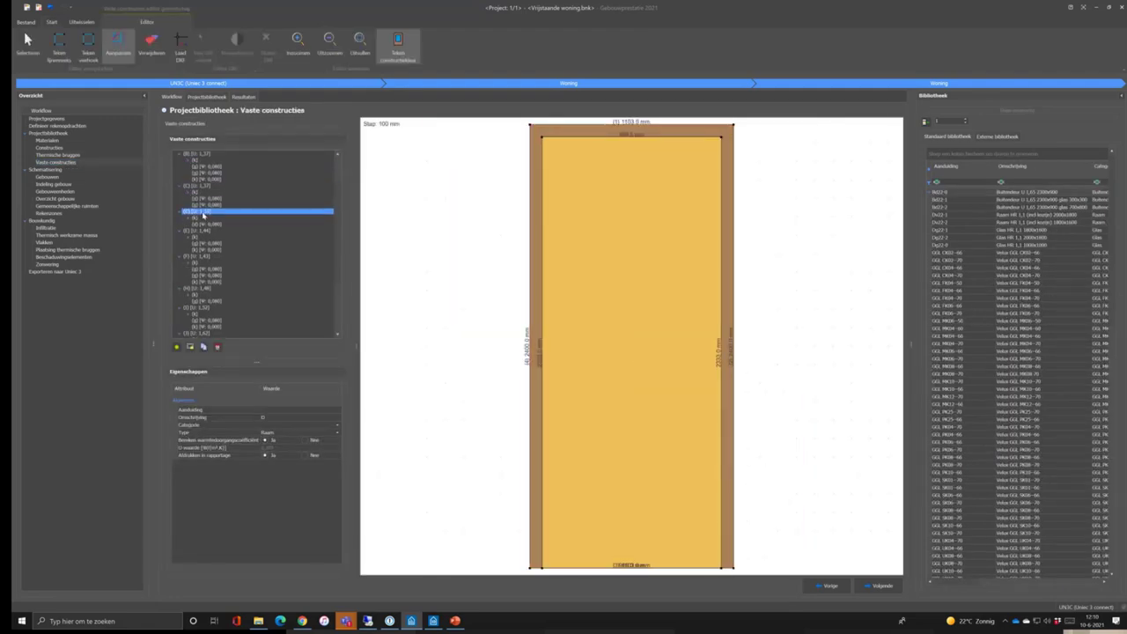
click(205, 230)
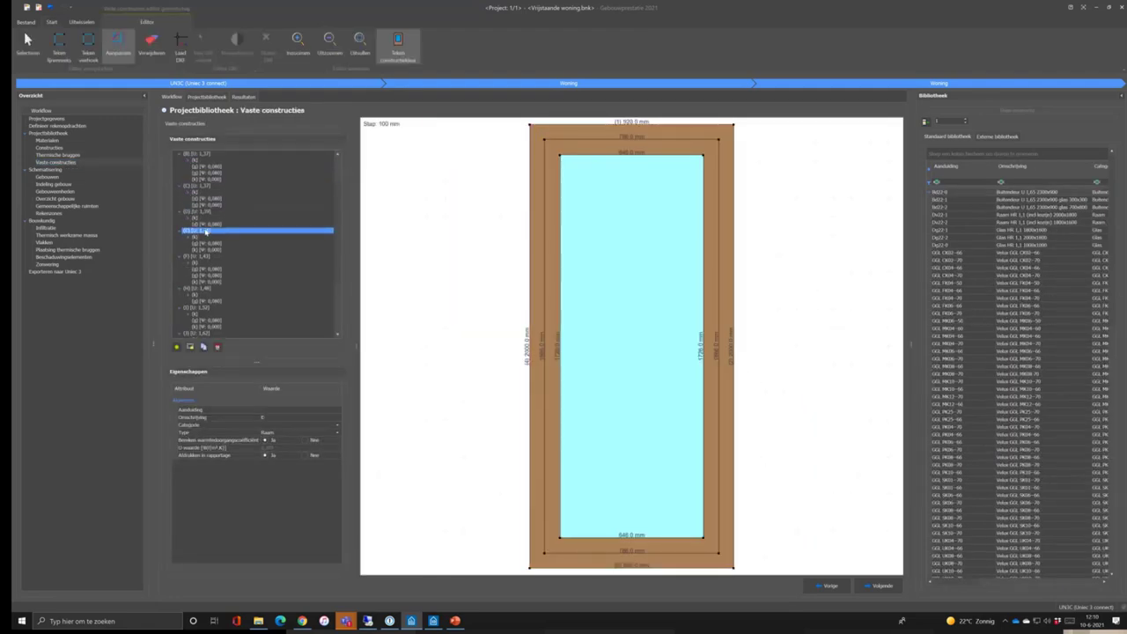
click(205, 185)
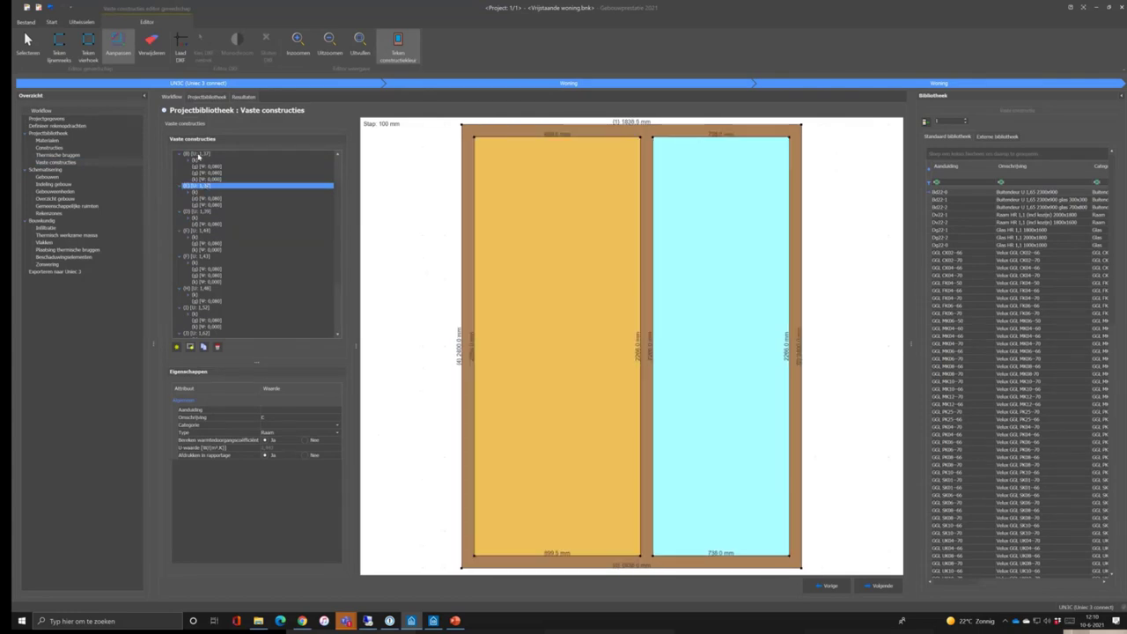
click(198, 155)
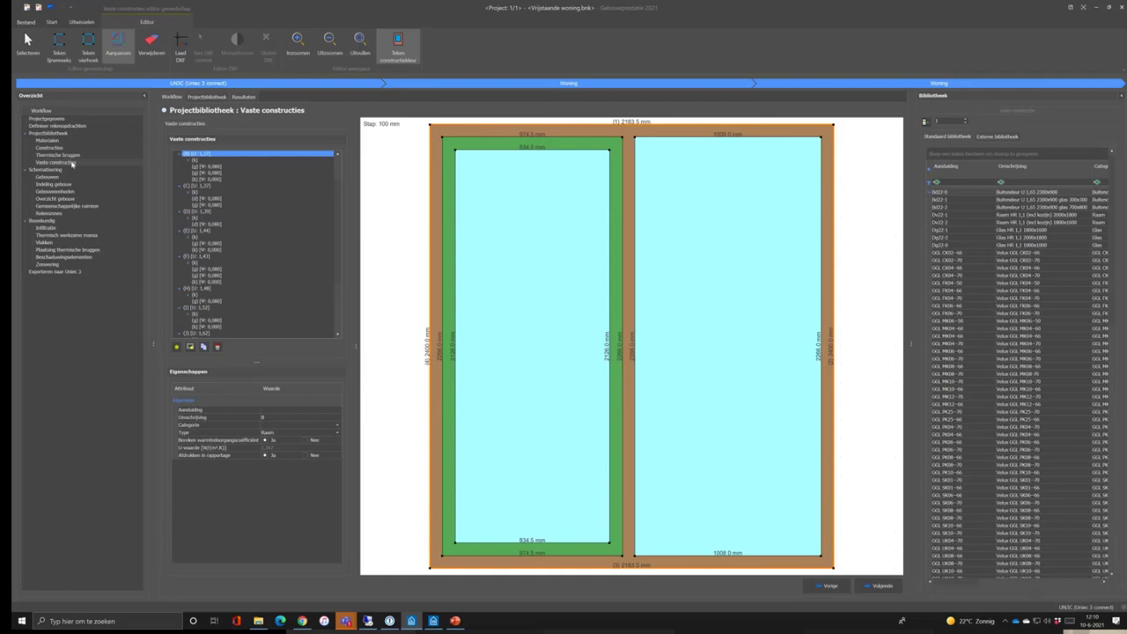
Review the building data, the building layout and the rooms assigned to the building unit under Schematisering.
click(55, 179)
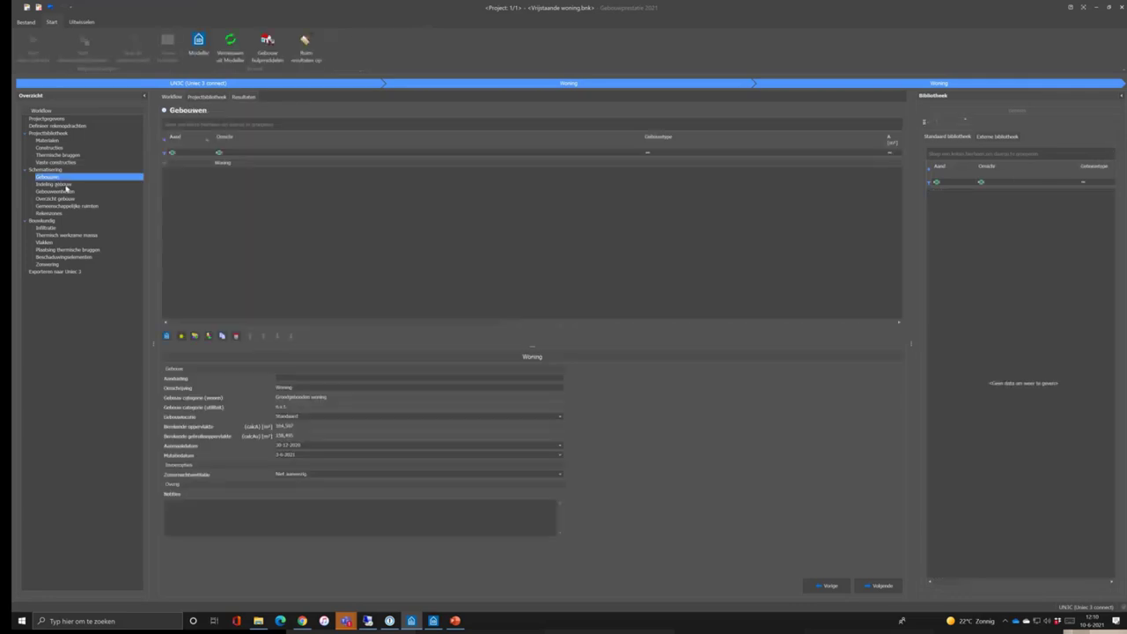
click(66, 185)
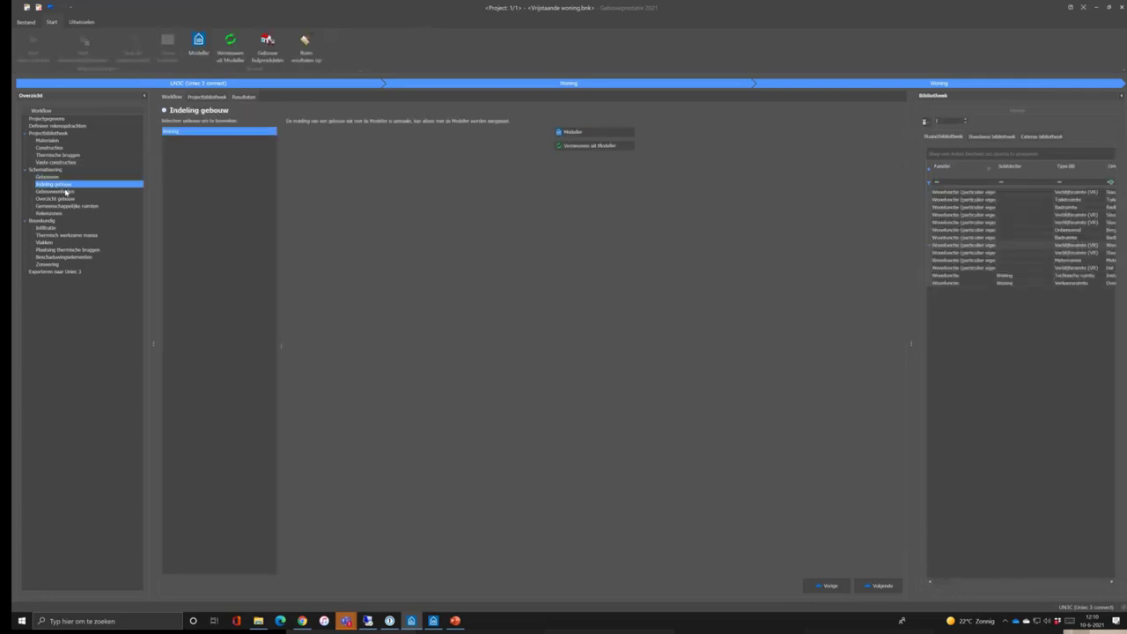
click(66, 192)
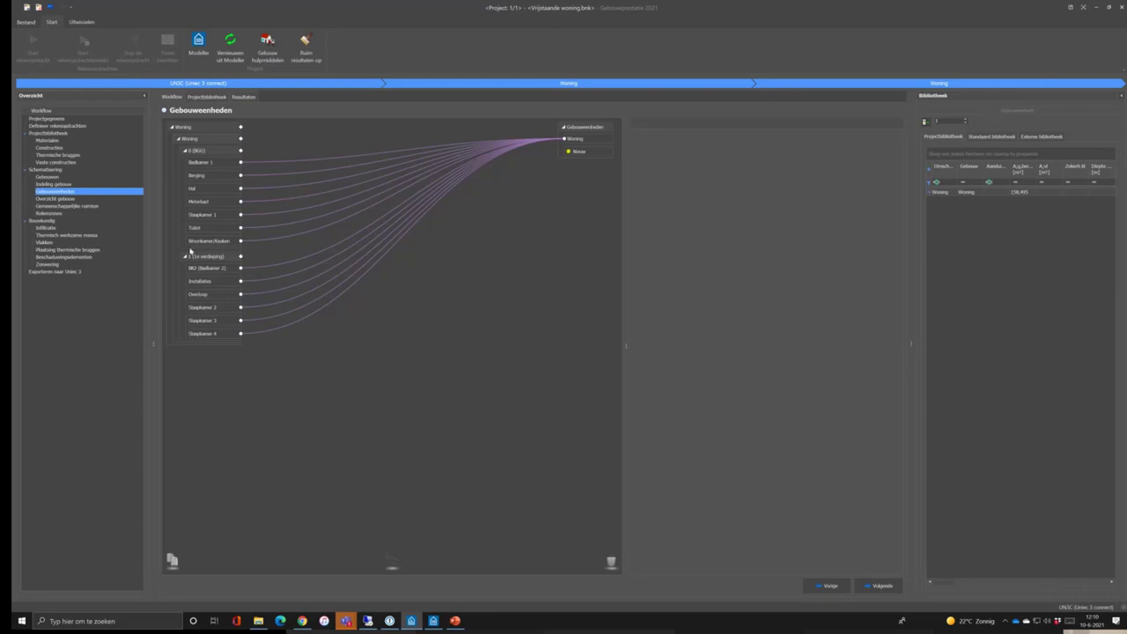
Add a second calculation zone in Rekenzones and link all rooms of 1 (1e verdieping) to it.
click(48, 213)
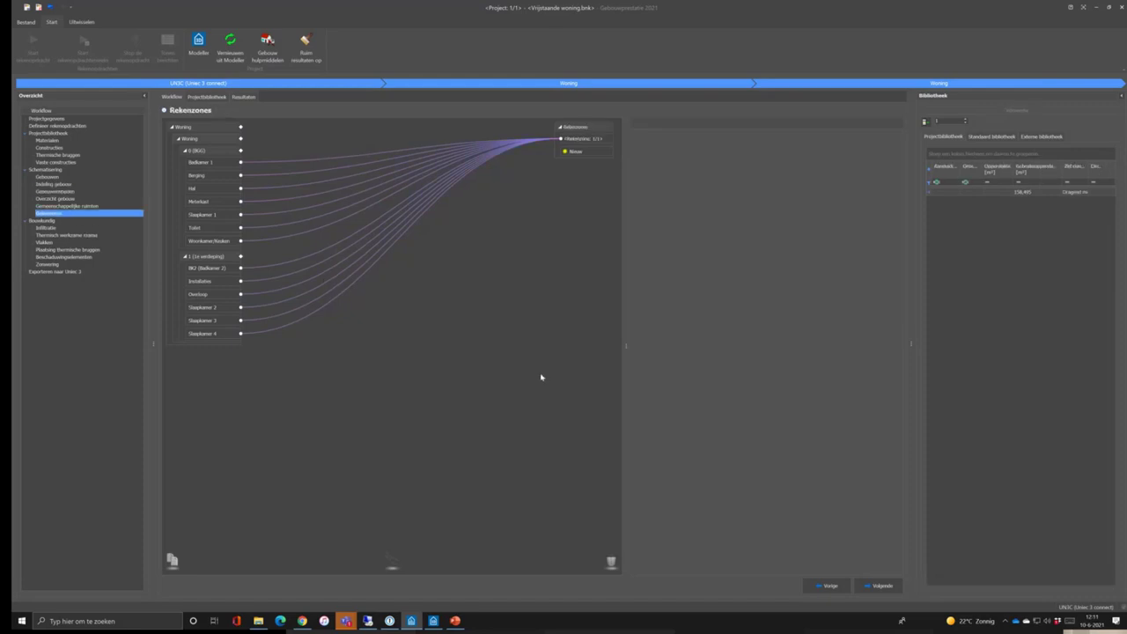
click(571, 153)
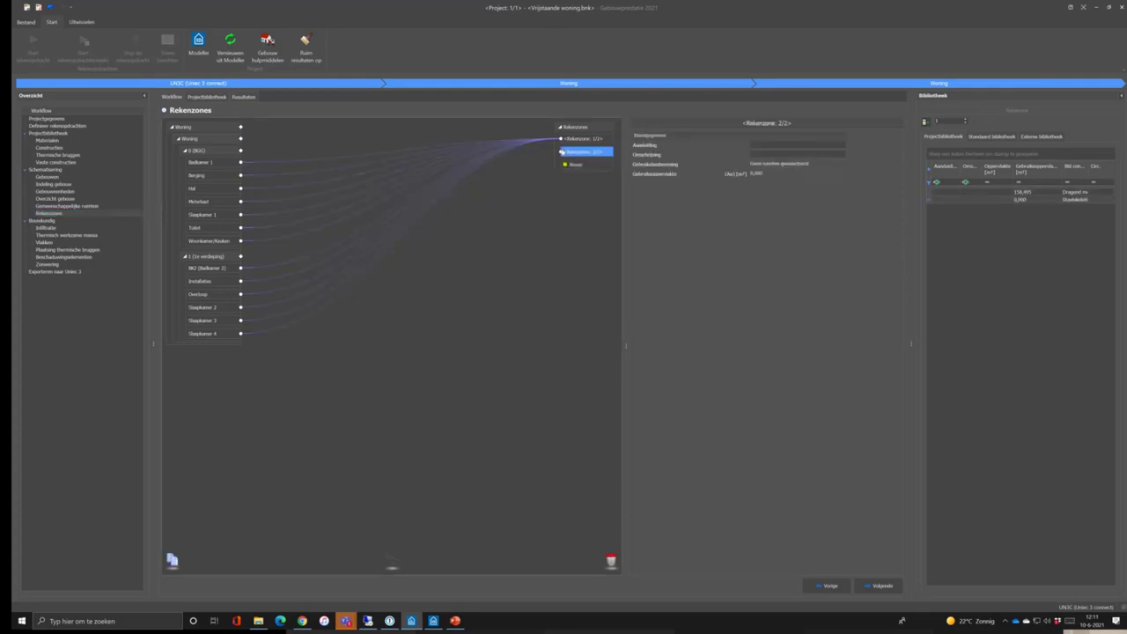
drag(562, 152, 242, 256)
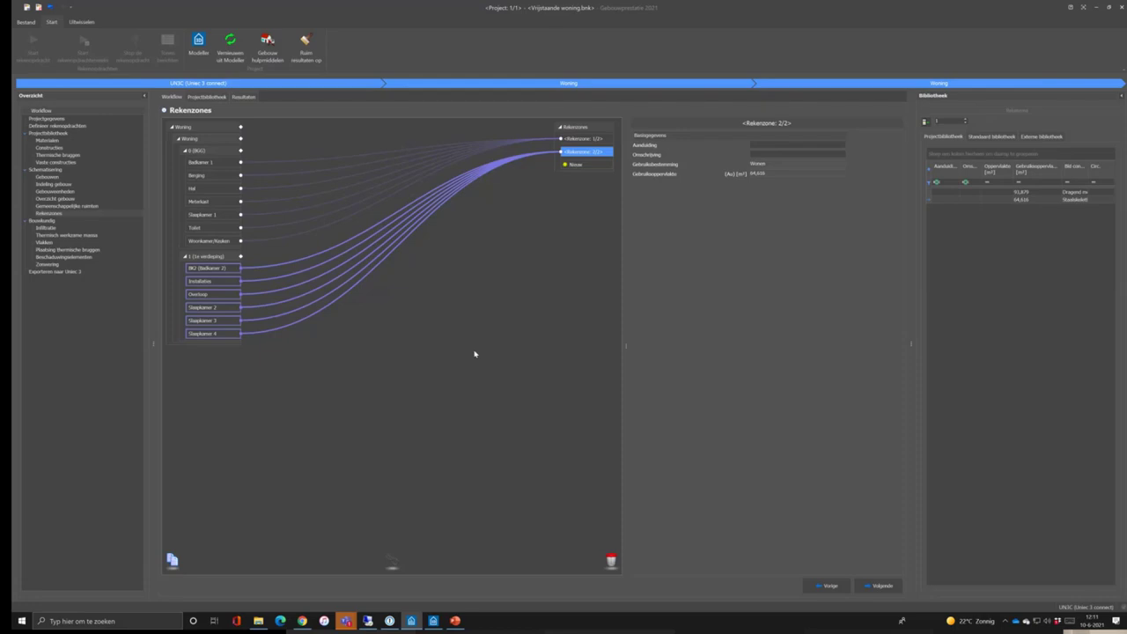
Delete the second calculation zone and link the whole Woning to the remaining zone.
right_click(575, 154)
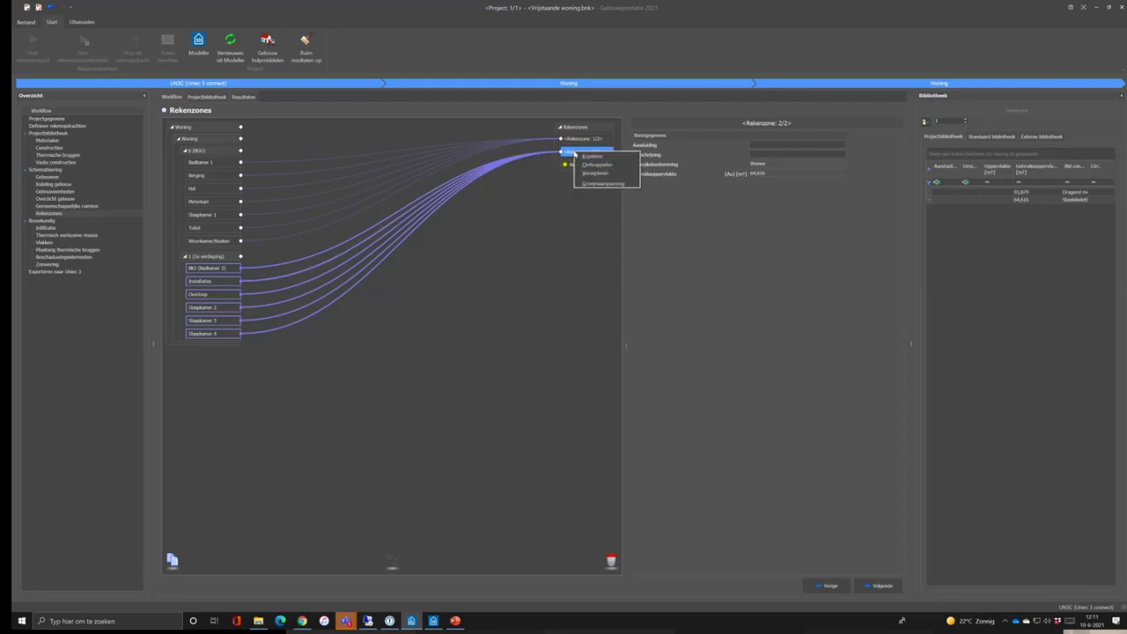
click(597, 175)
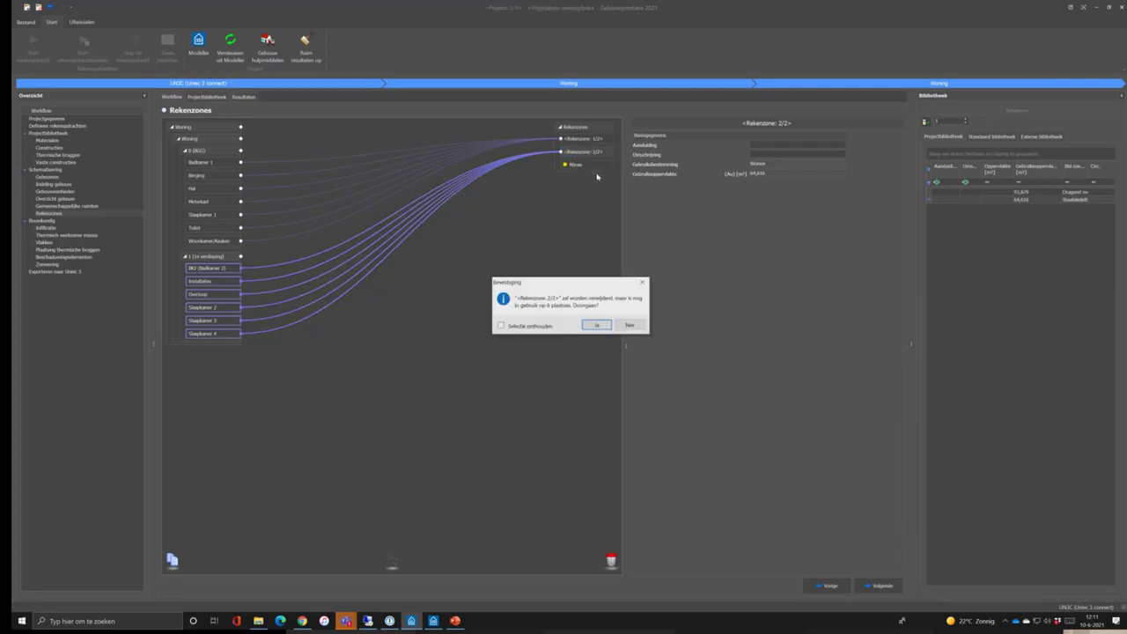
click(606, 328)
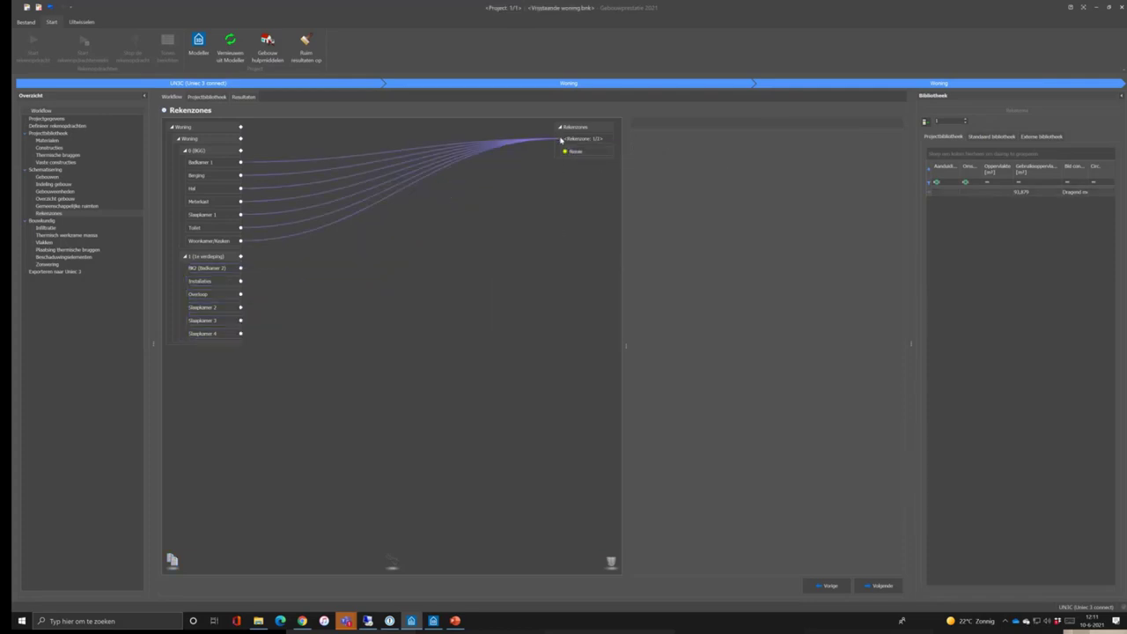
drag(560, 137, 247, 133)
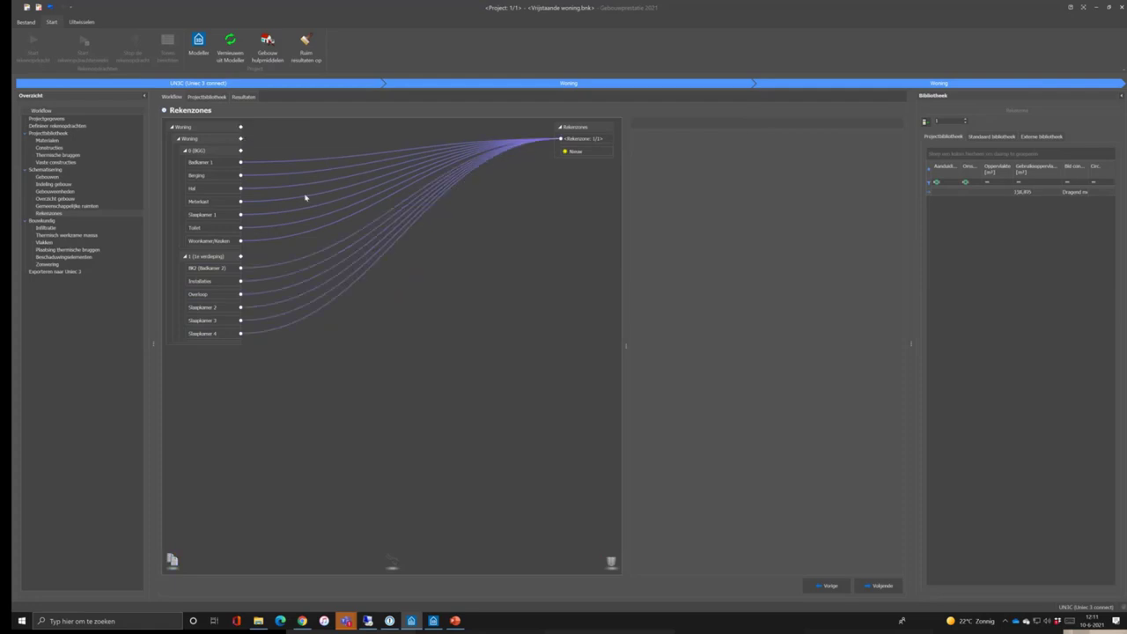
click(50, 215)
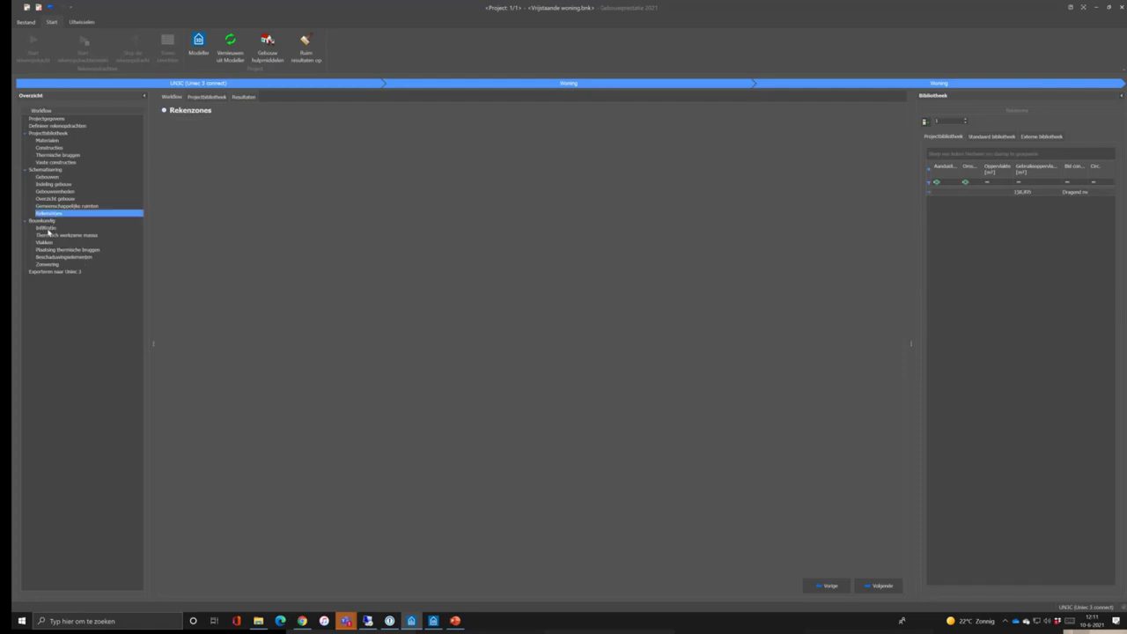
Review the infiltration, thermal mass, sun protection and shading element settings under Bouwkundig.
click(46, 228)
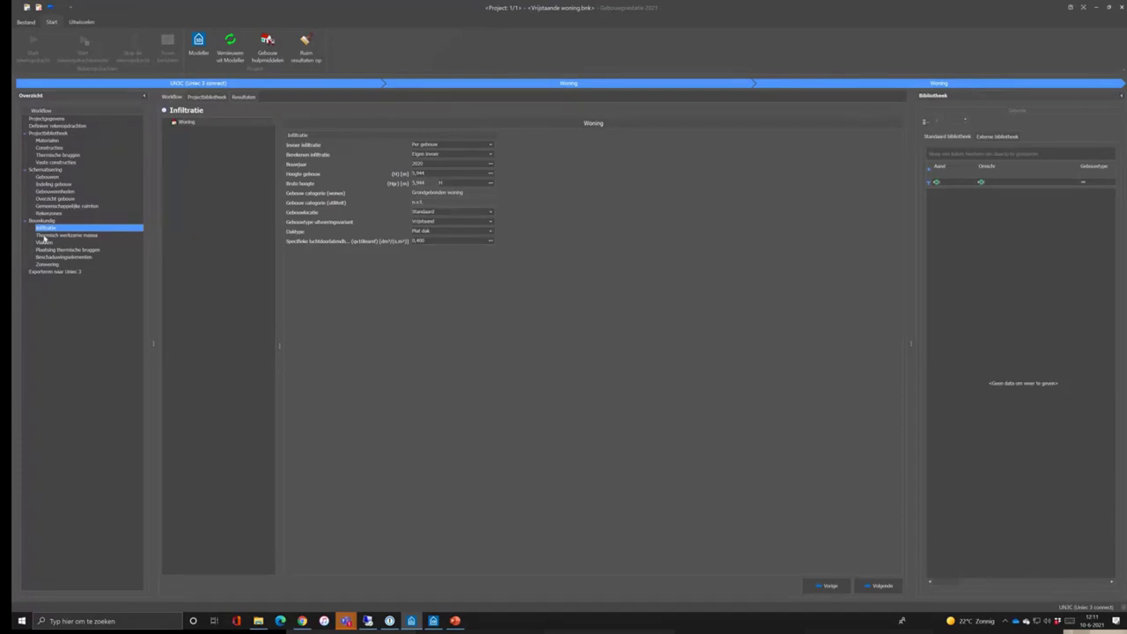
click(53, 235)
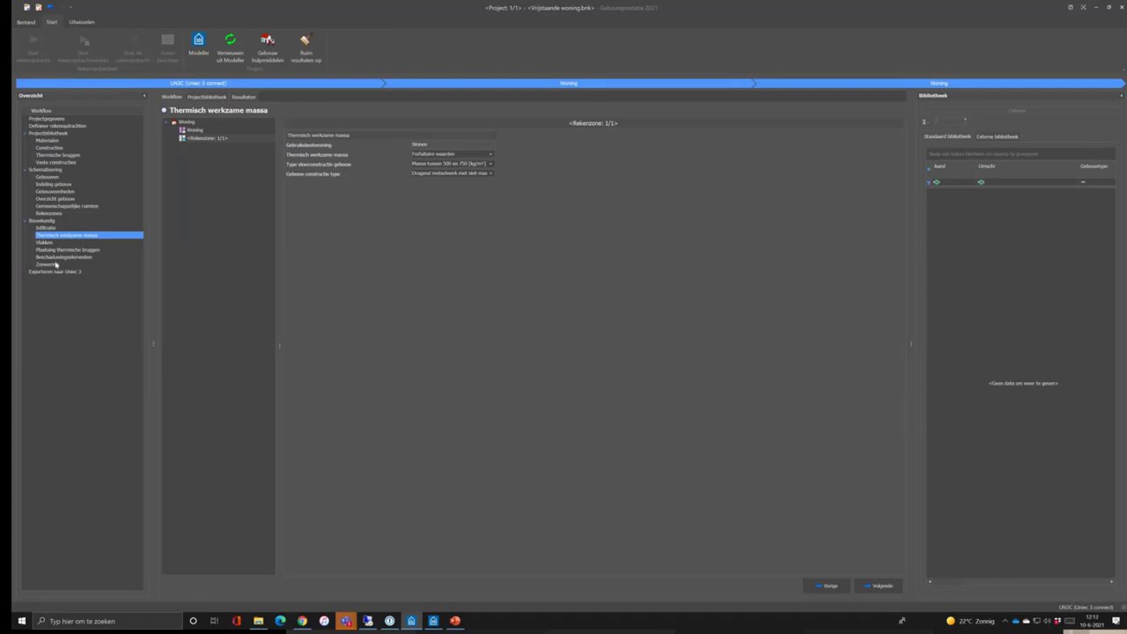
click(58, 264)
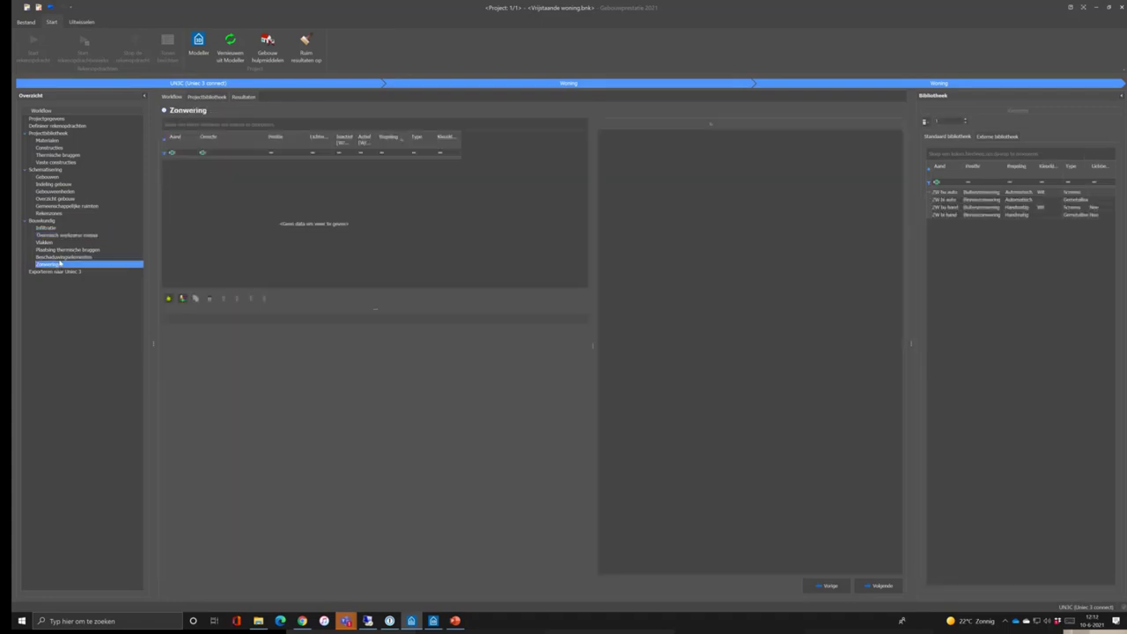
click(64, 256)
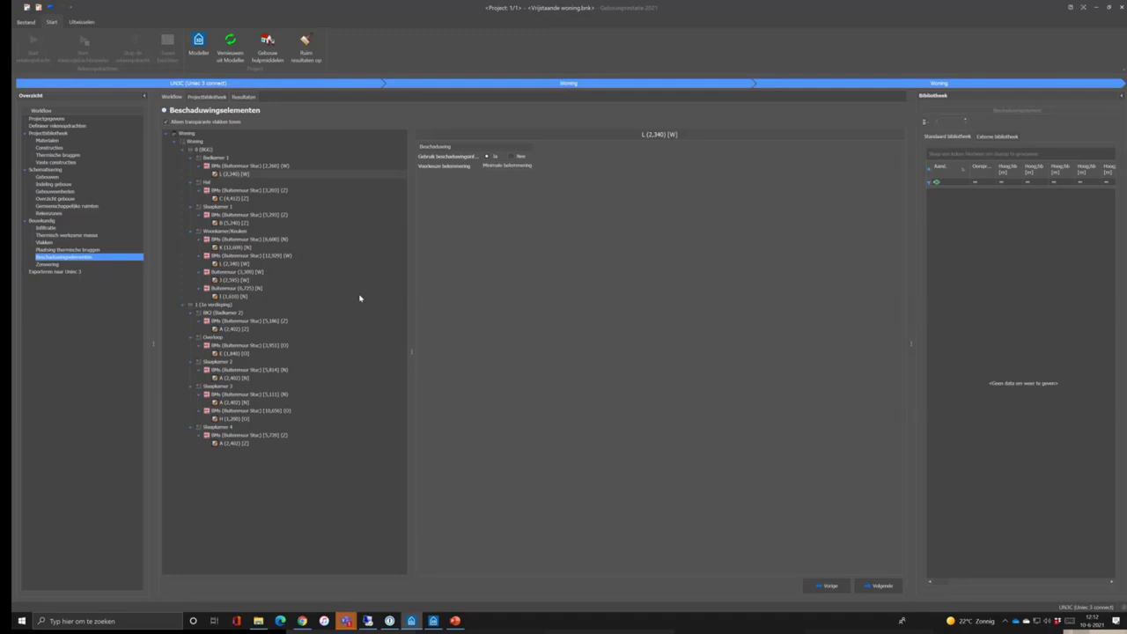
Check the shading of window C in the Hal, and show the house in Modeller under the Uniec 3 Connect calculation.
click(237, 200)
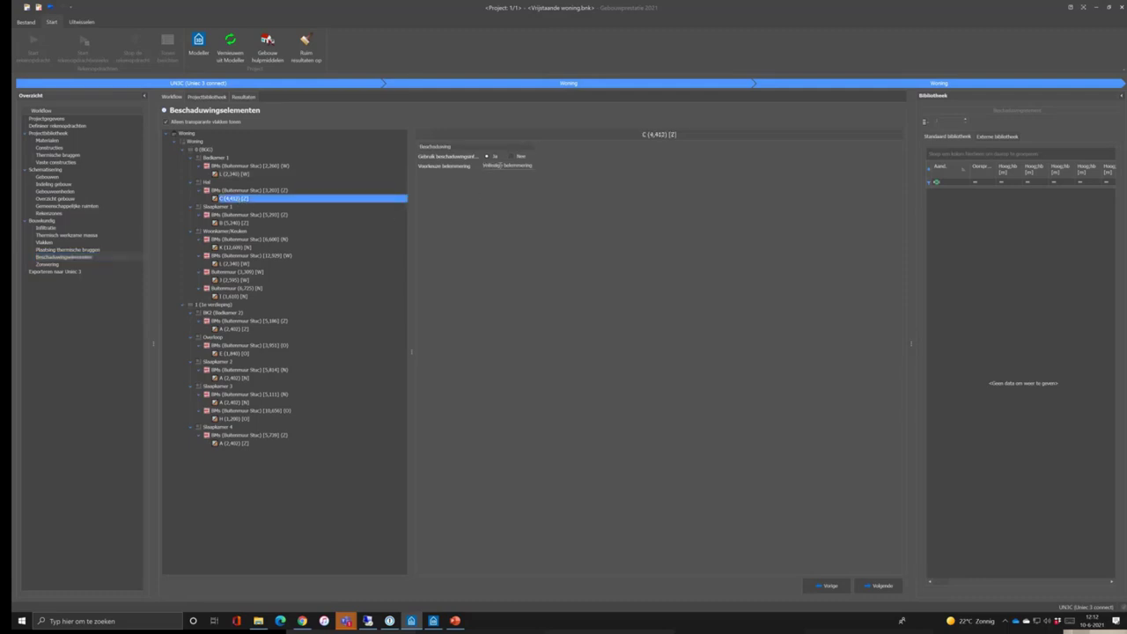
click(433, 620)
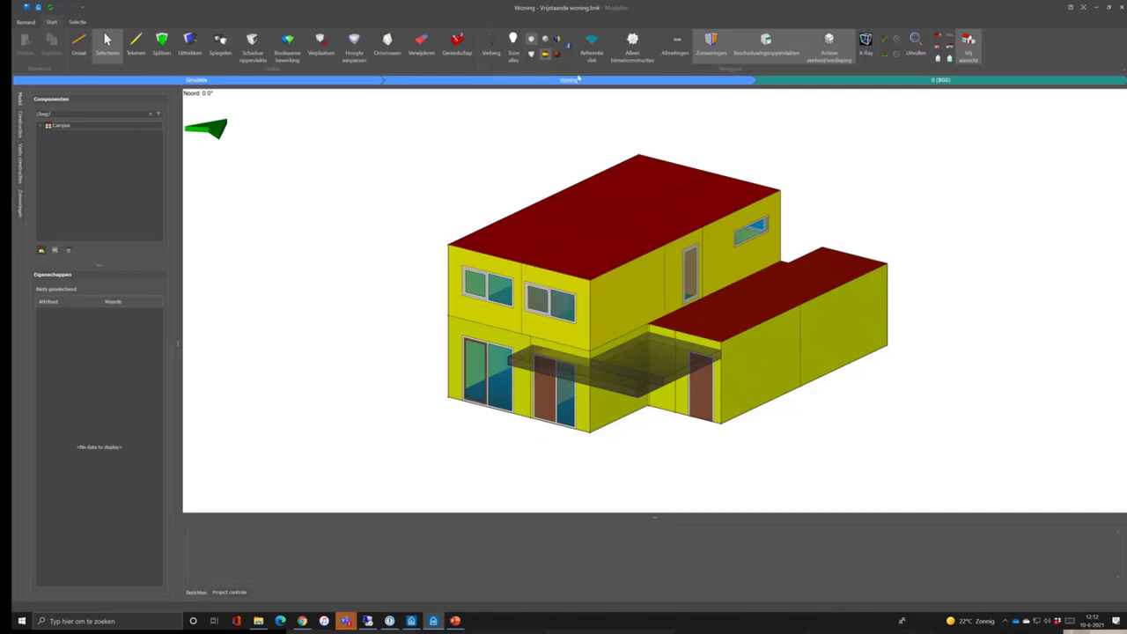
click(546, 42)
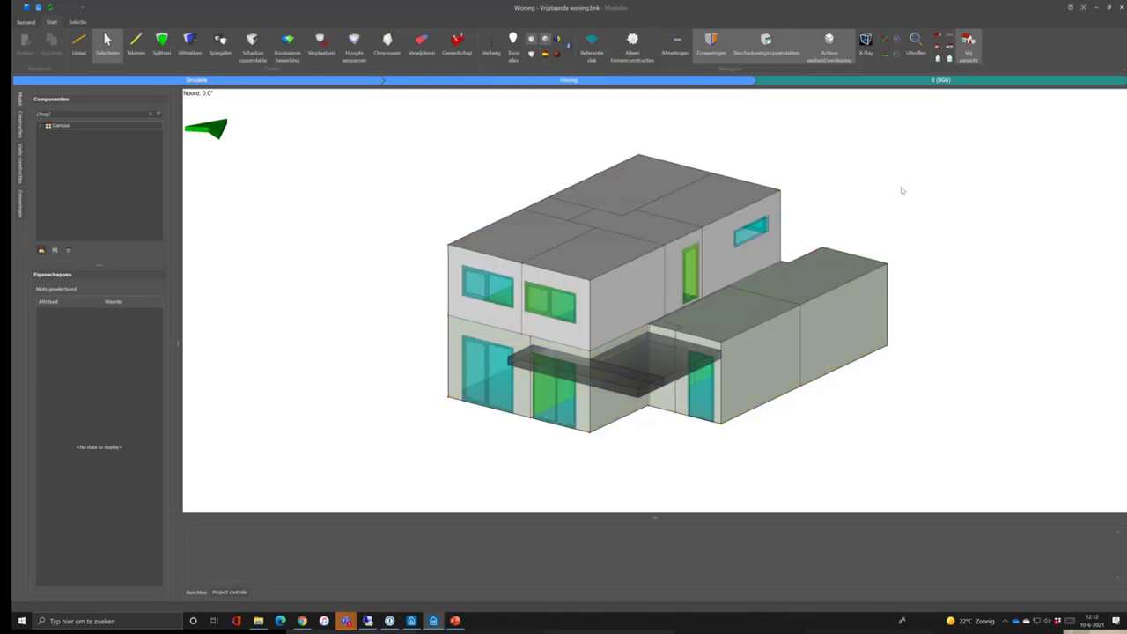
click(214, 85)
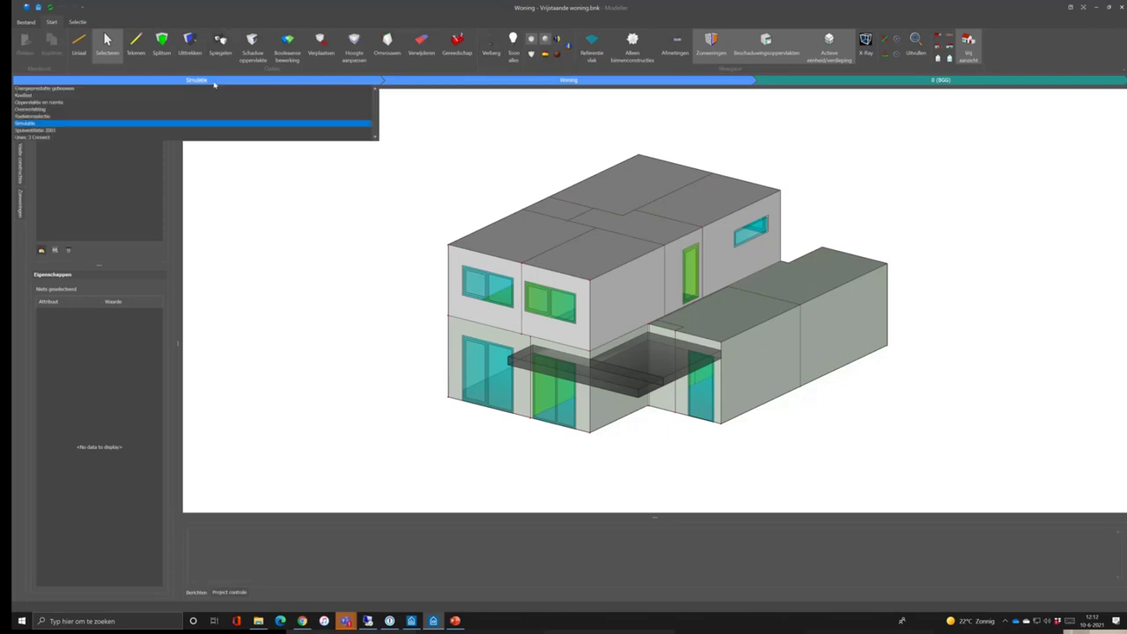
click(55, 138)
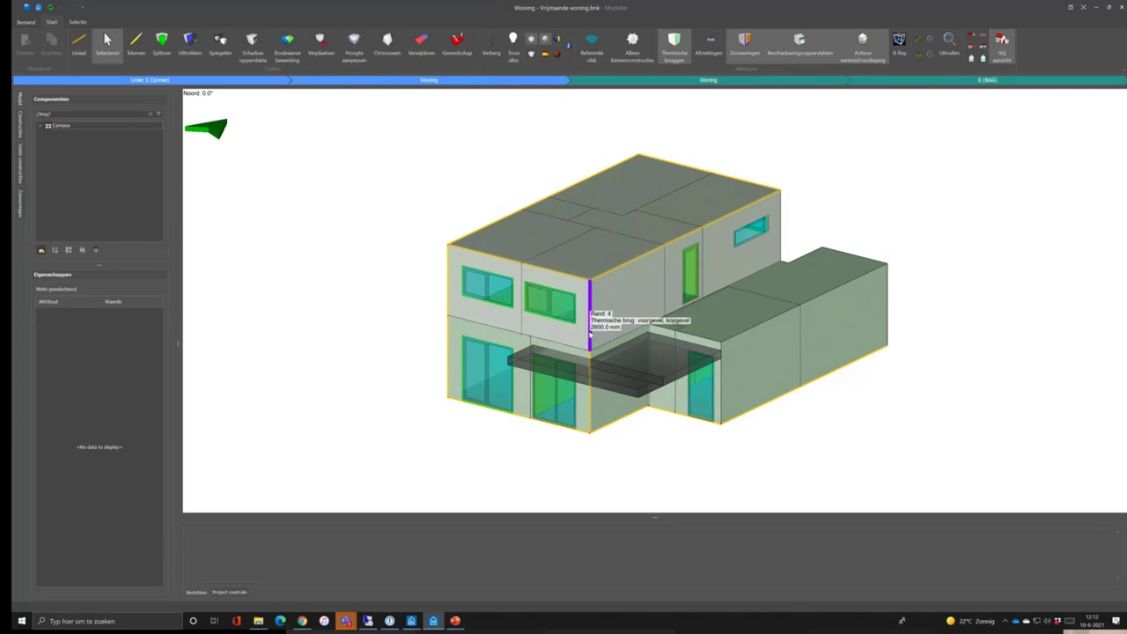
Assign the dakrand, kopgevel, dakvloer thermal bridge to the roof edges along the low extension, and select the Slaapkamer 1 window to view its properties.
click(767, 323)
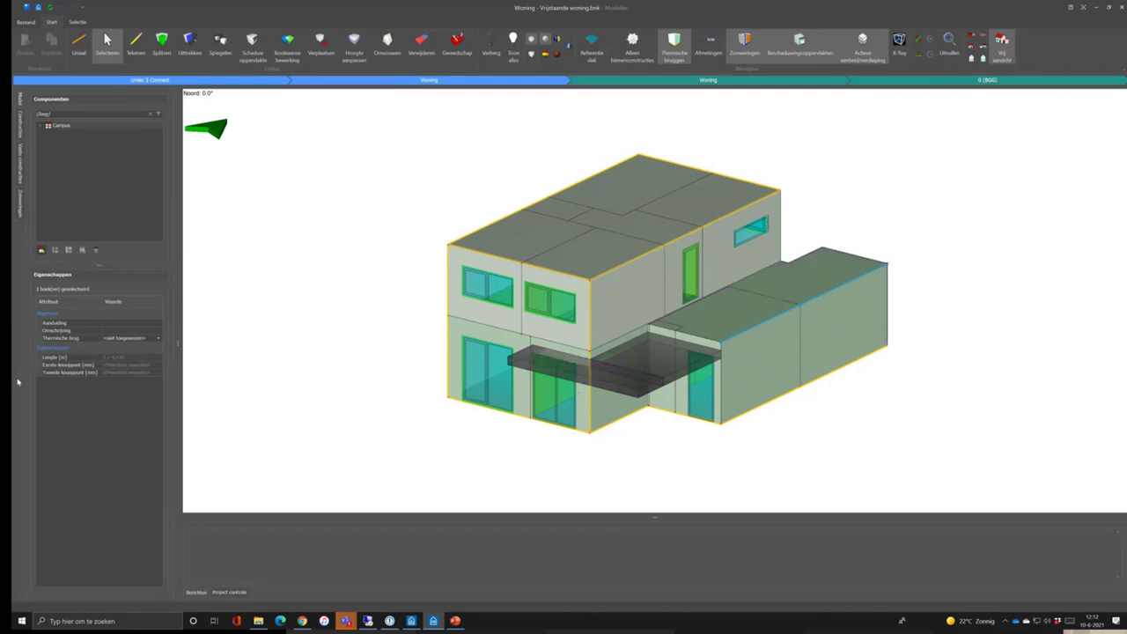
click(159, 338)
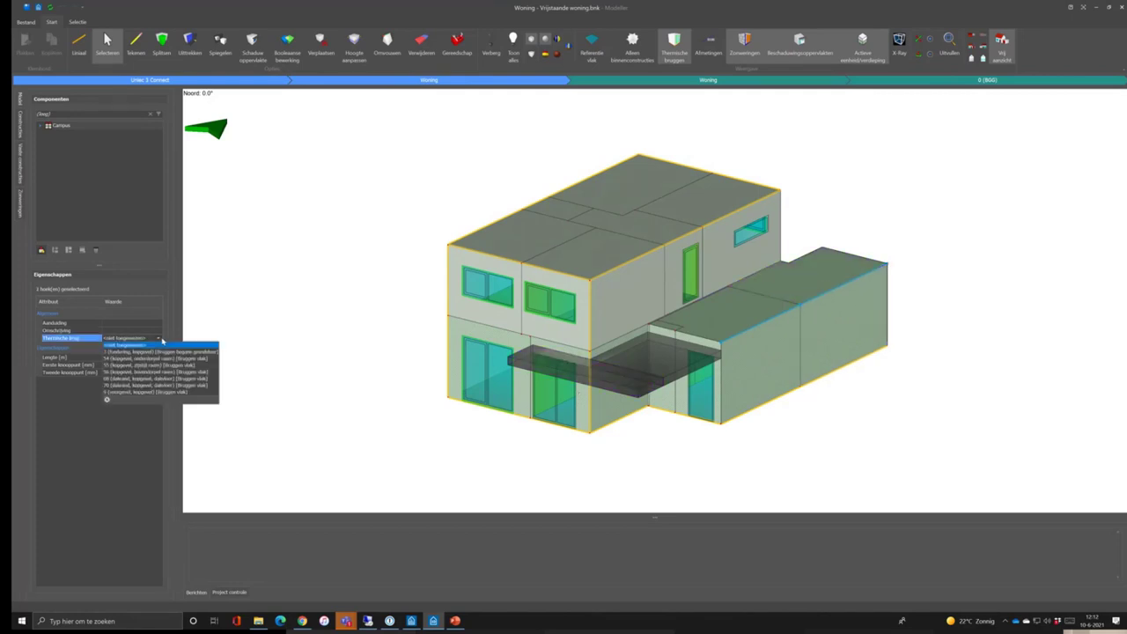
click(171, 379)
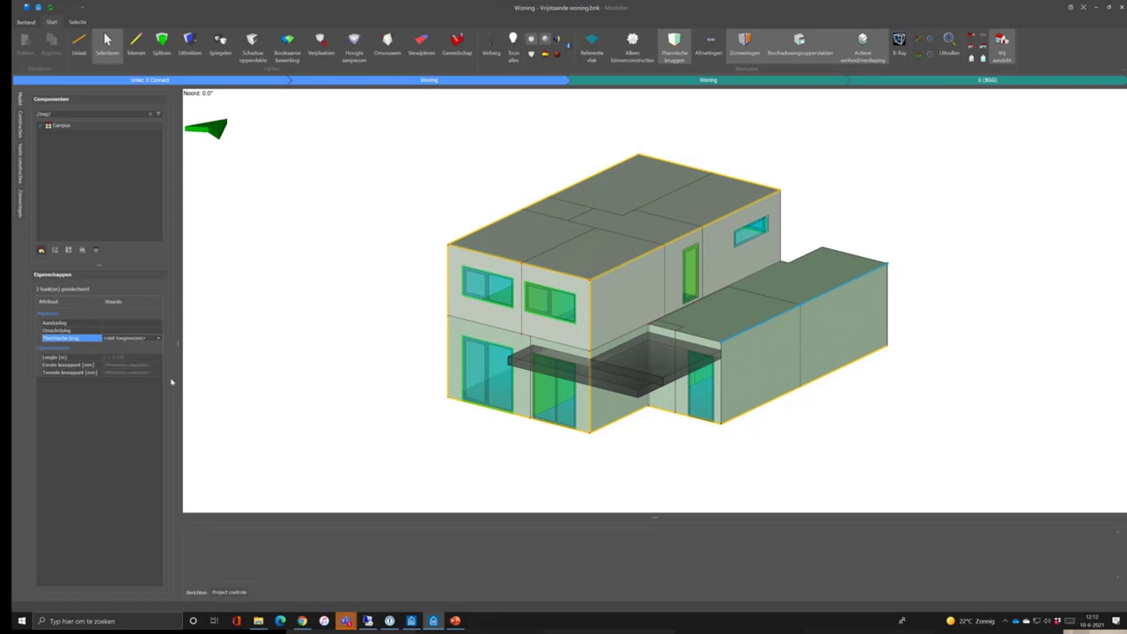
click(470, 366)
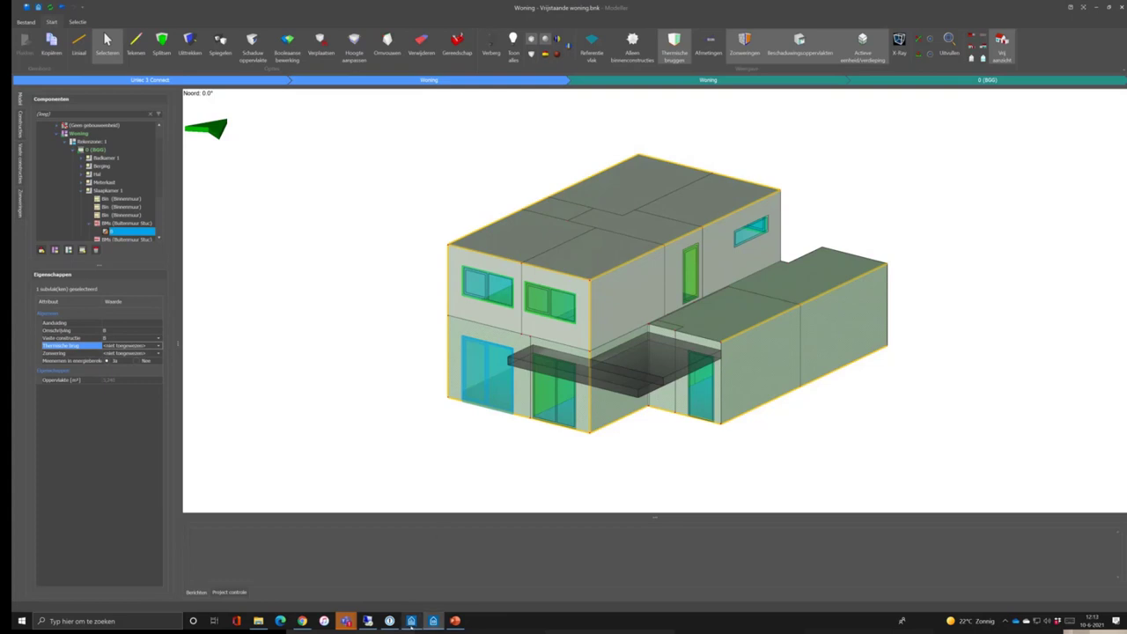
Switch back to Gebouwprestatie and export the Woning building to Uniec 3 as Woning 1.uniec3, accepting the disclaimer.
click(411, 621)
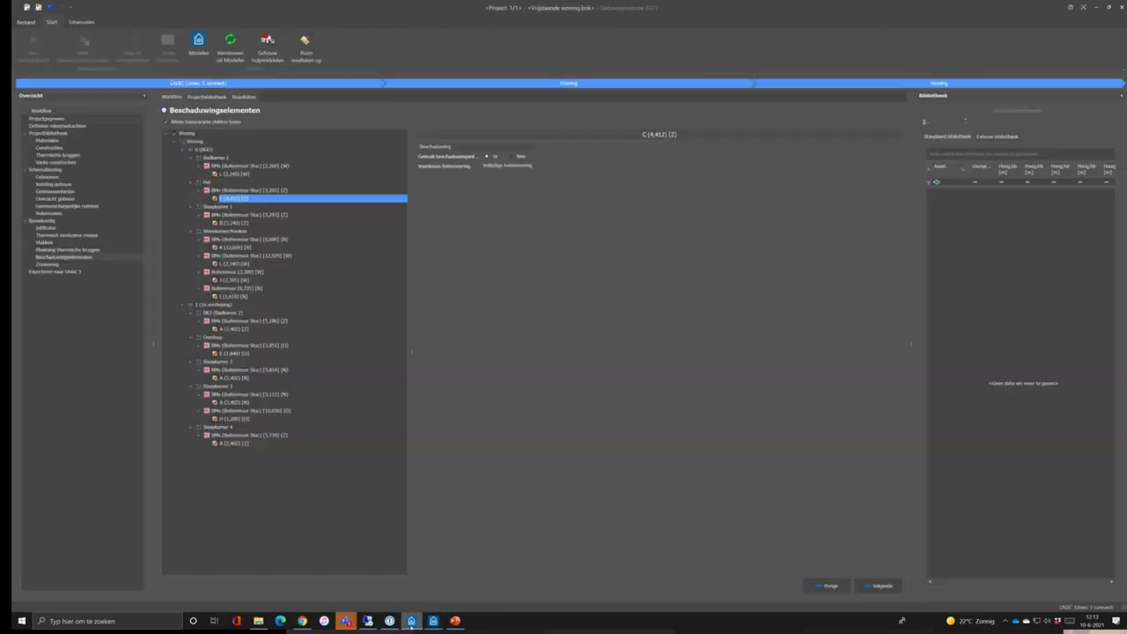
click(68, 272)
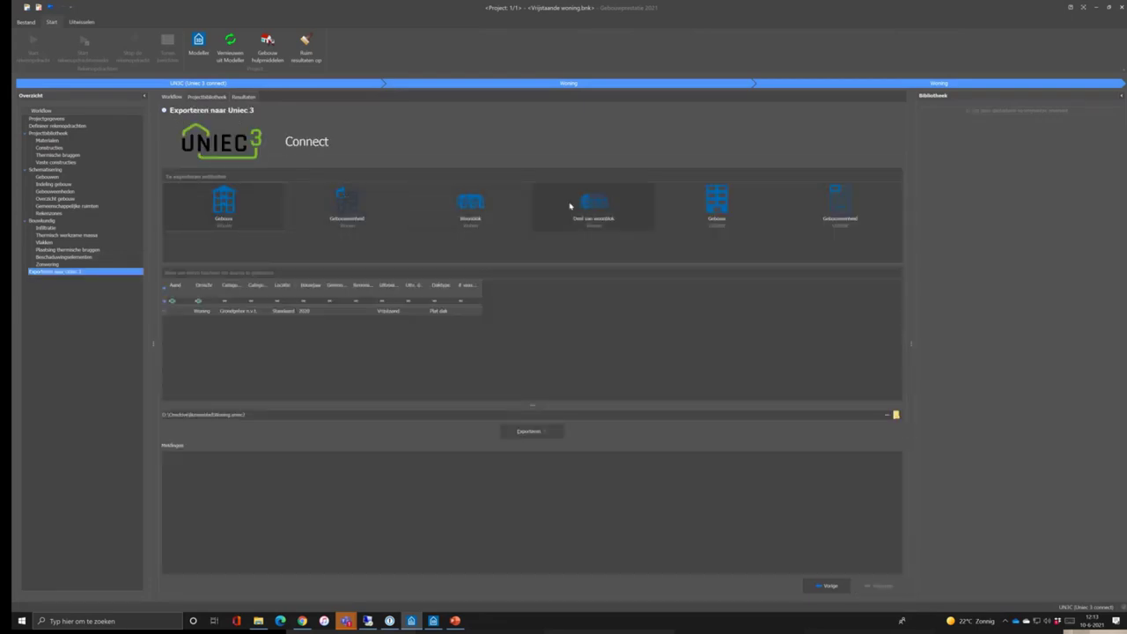
click(262, 229)
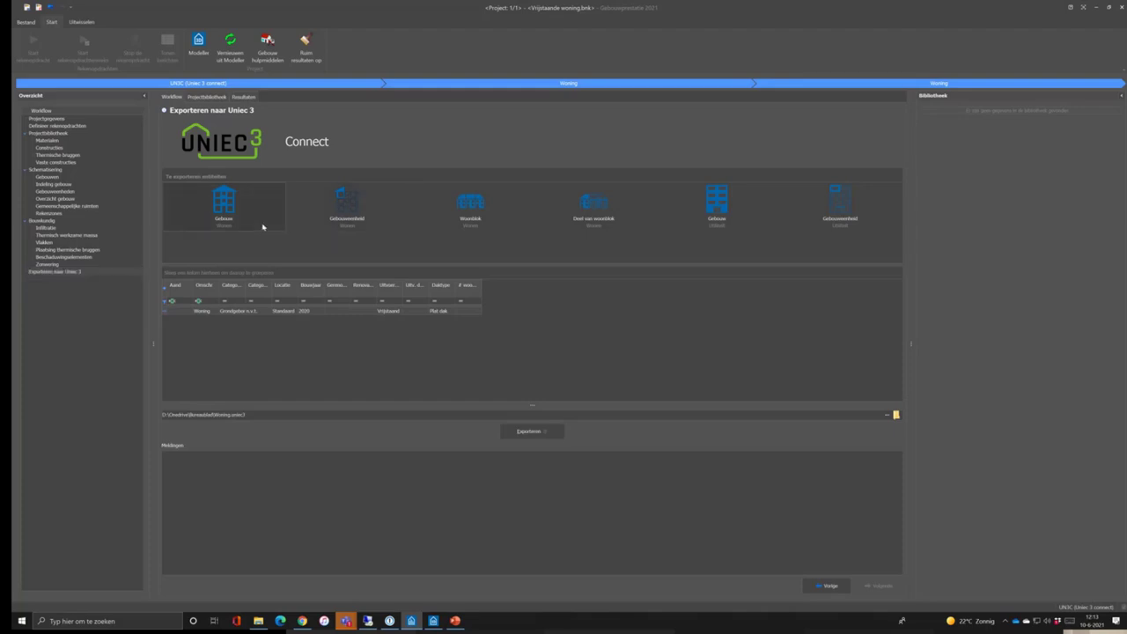
click(319, 310)
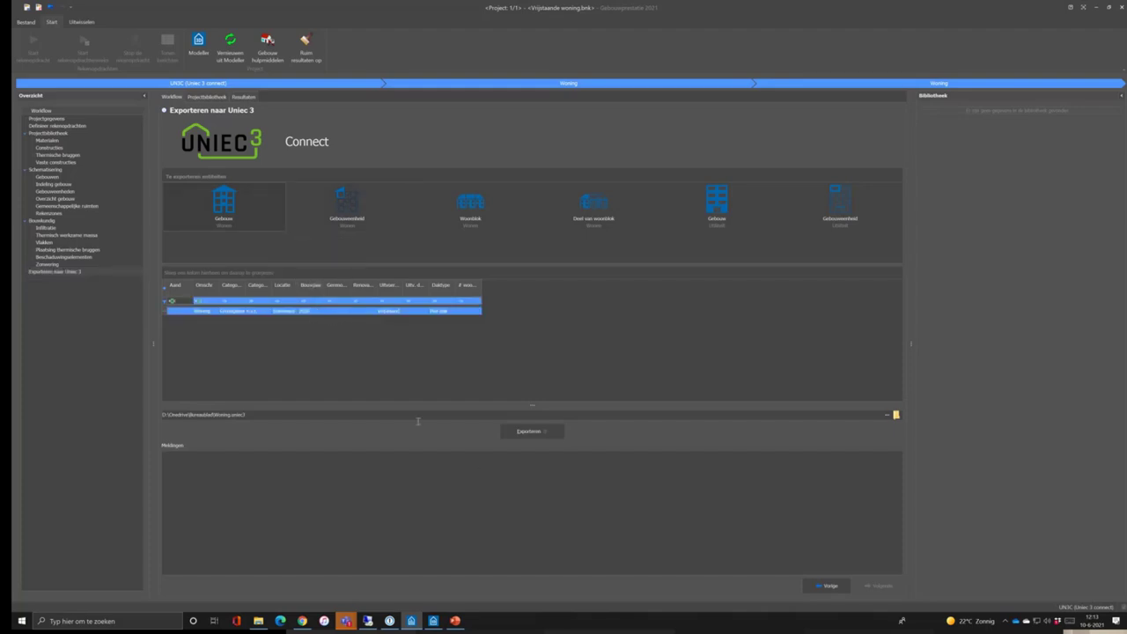
click(250, 414)
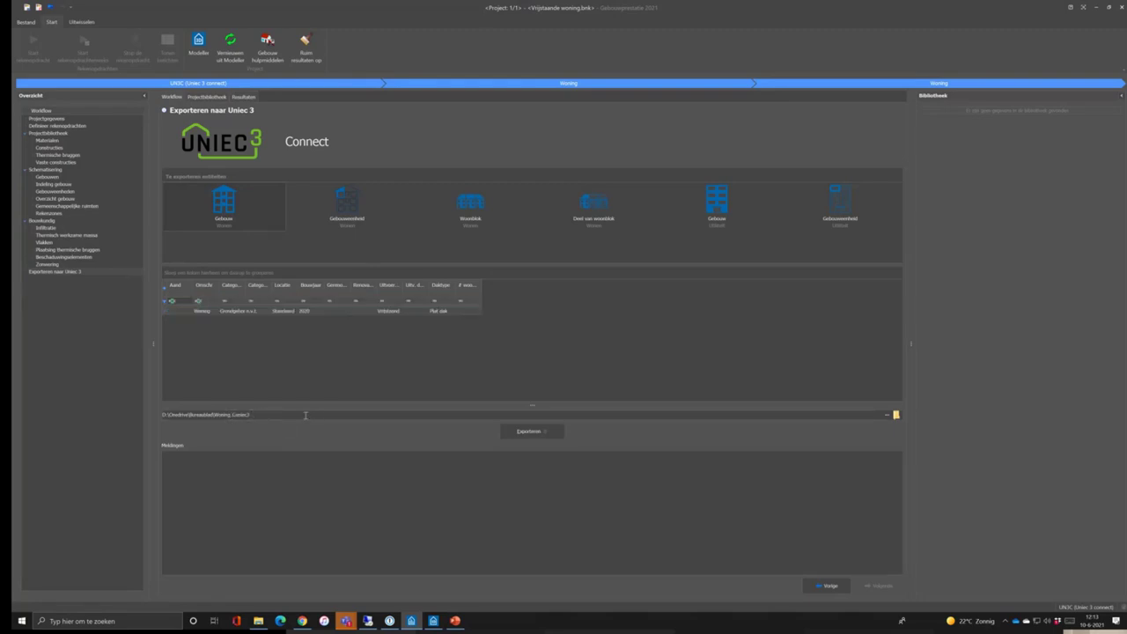
click(518, 434)
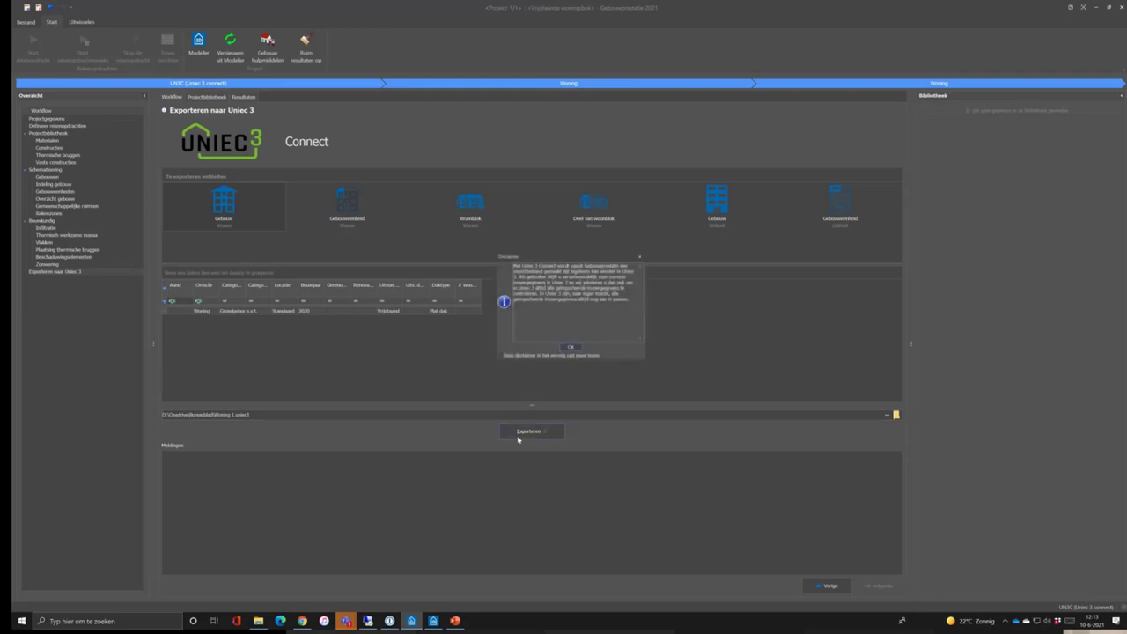
click(572, 347)
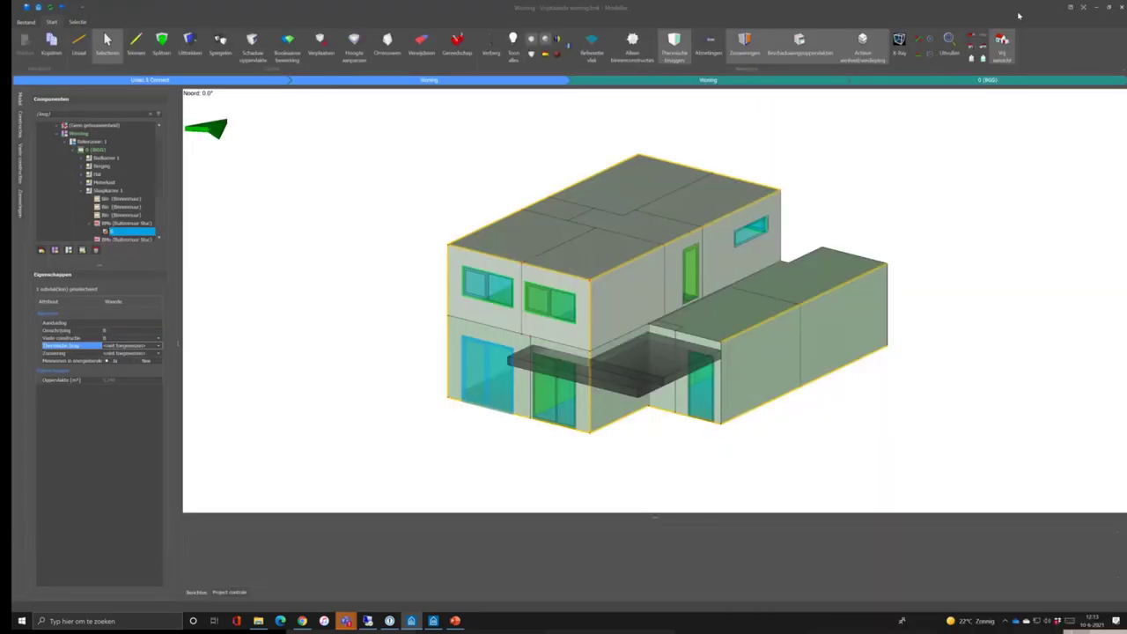
Switch to the Uniec 3 web application in Chrome and maximize its window.
click(1070, 7)
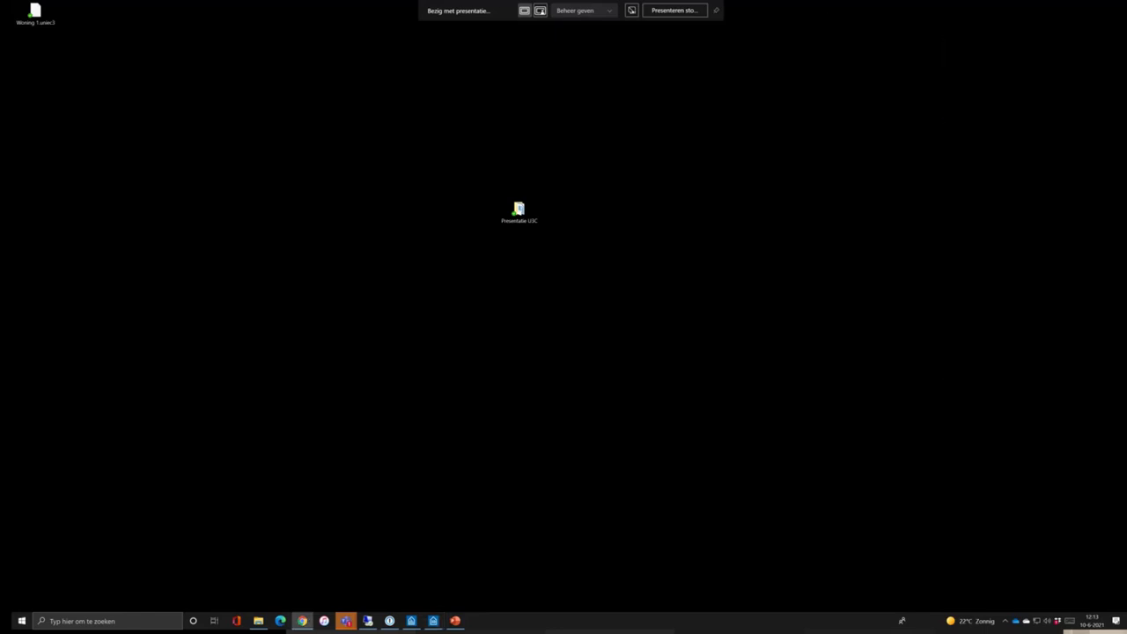
click(302, 621)
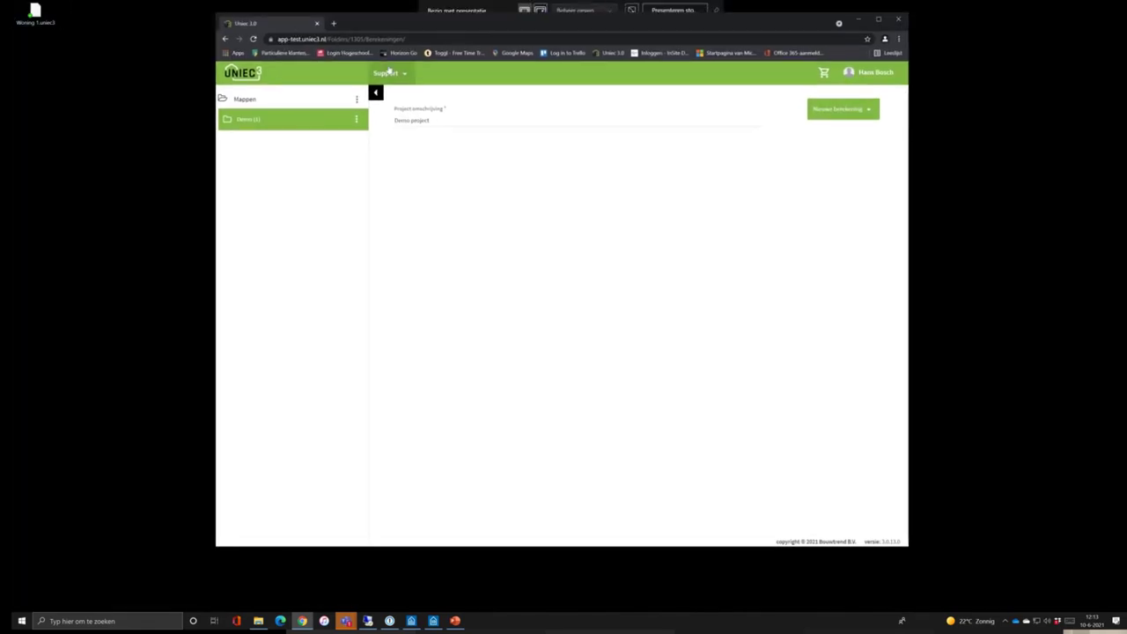
click(877, 19)
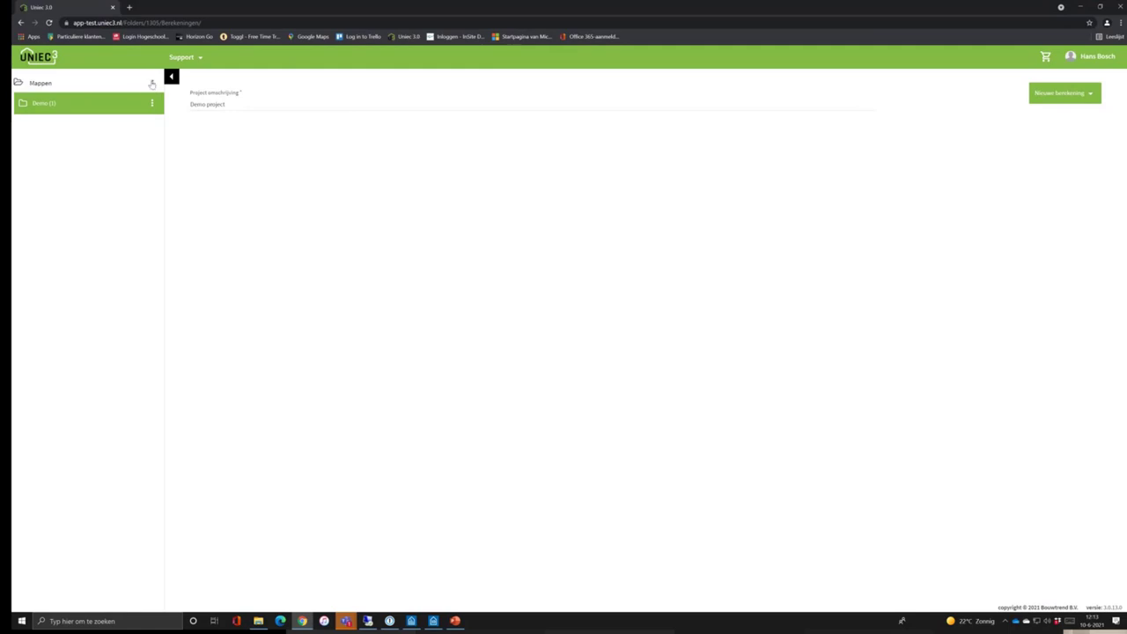
Import the file Woning 1.uniec3 from the desktop into Uniec 3.
click(151, 85)
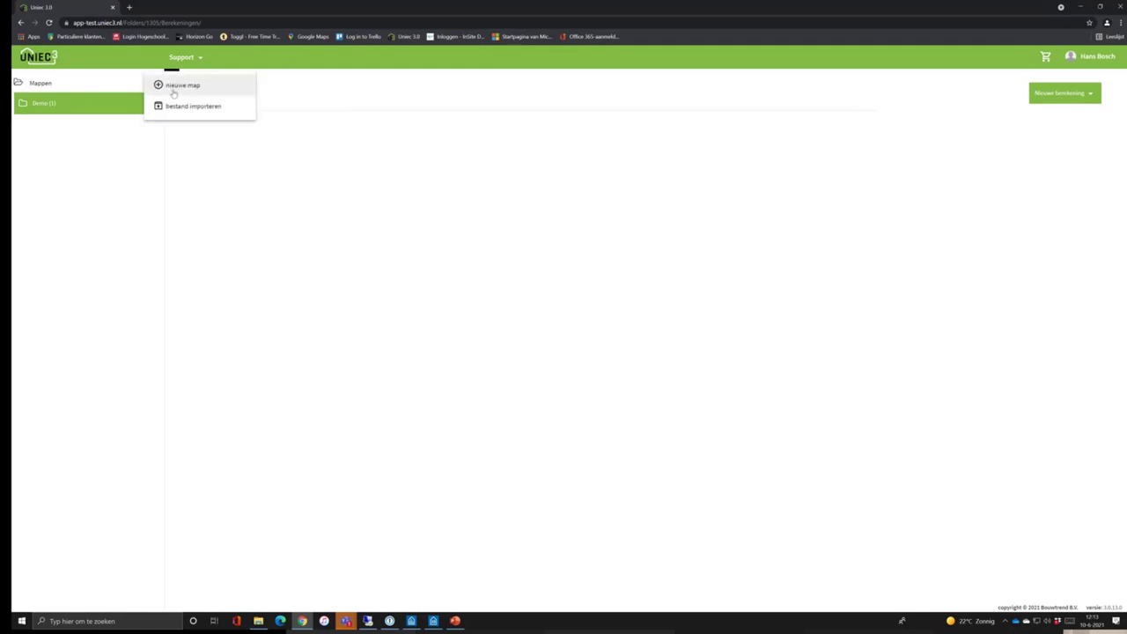
click(180, 106)
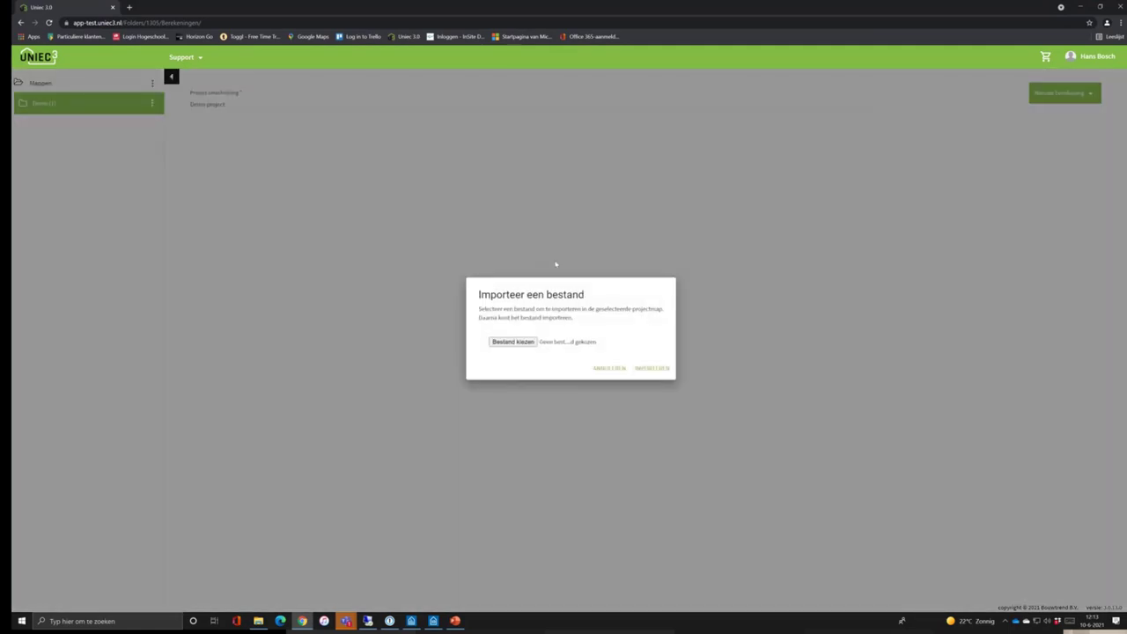
click(532, 342)
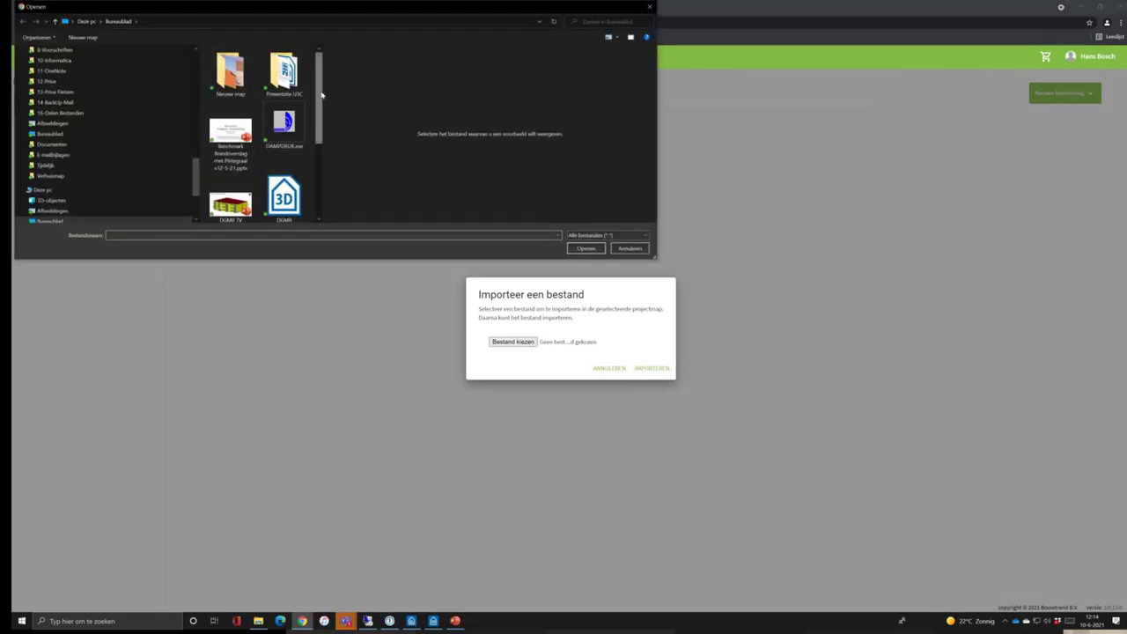
drag(321, 94, 321, 168)
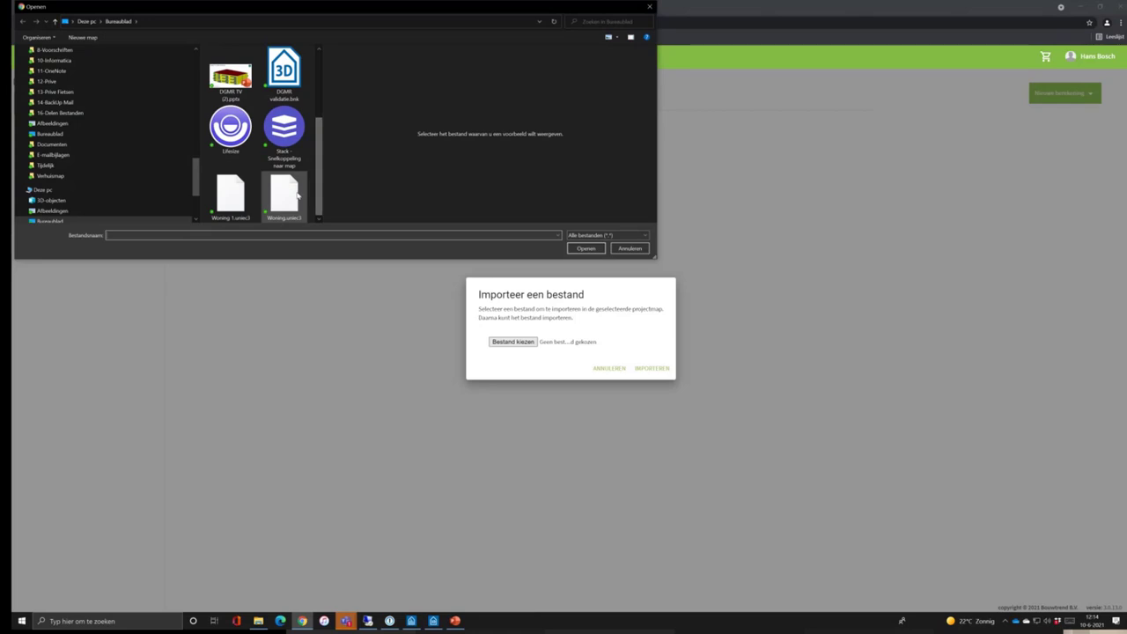
click(298, 196)
double_click(253, 200)
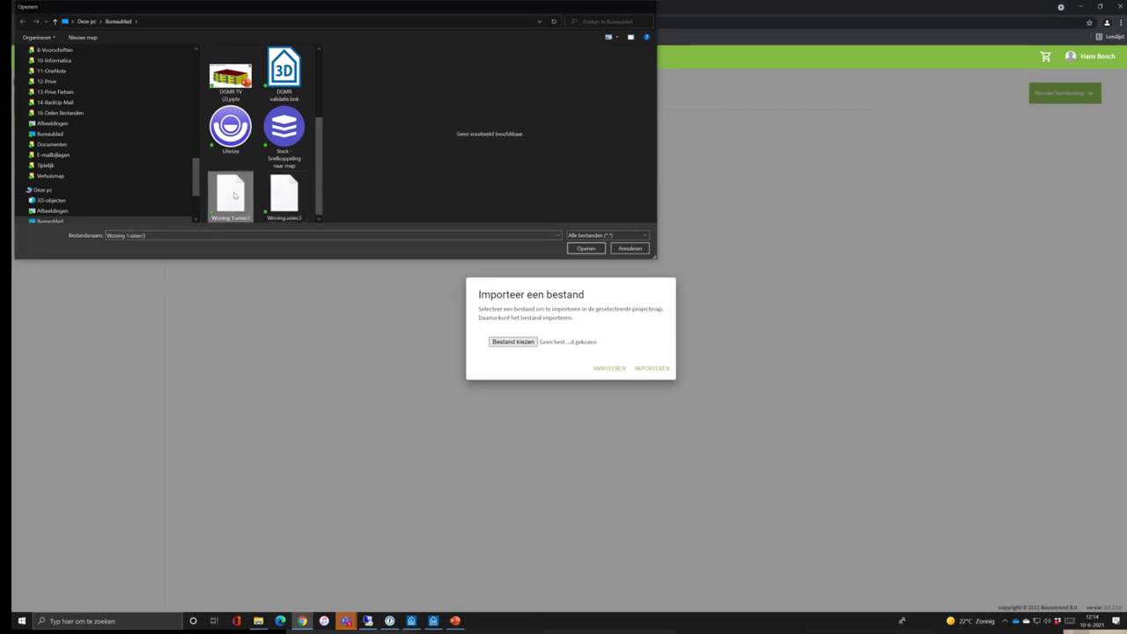
click(648, 371)
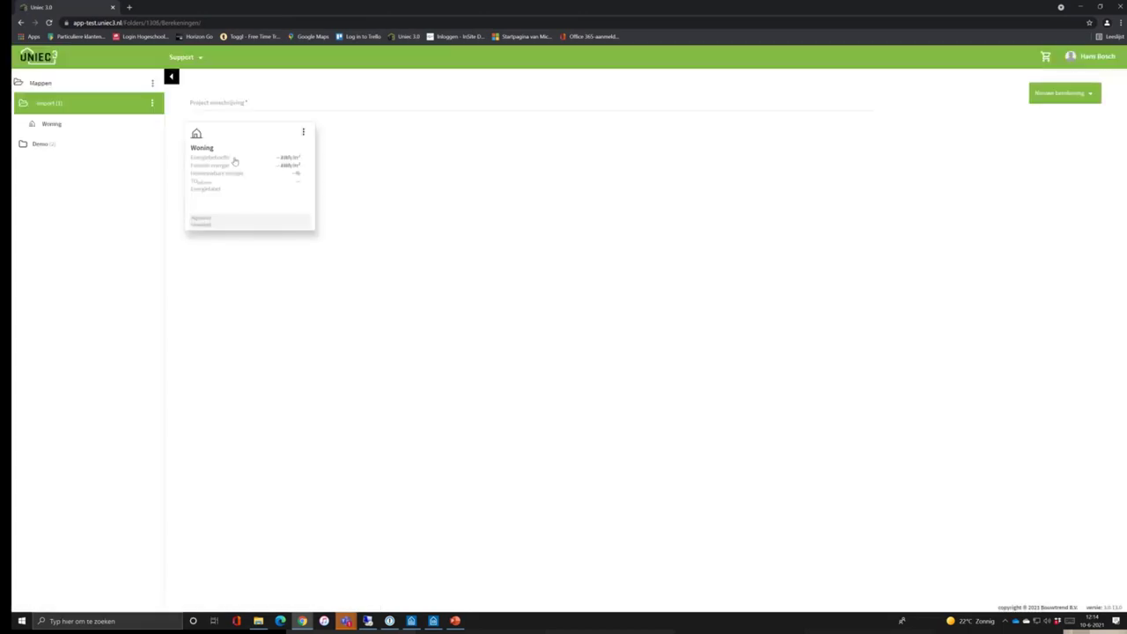
Open the imported Woning calculation and complete its general data with plaats Aadorp and the remark "rr".
click(234, 160)
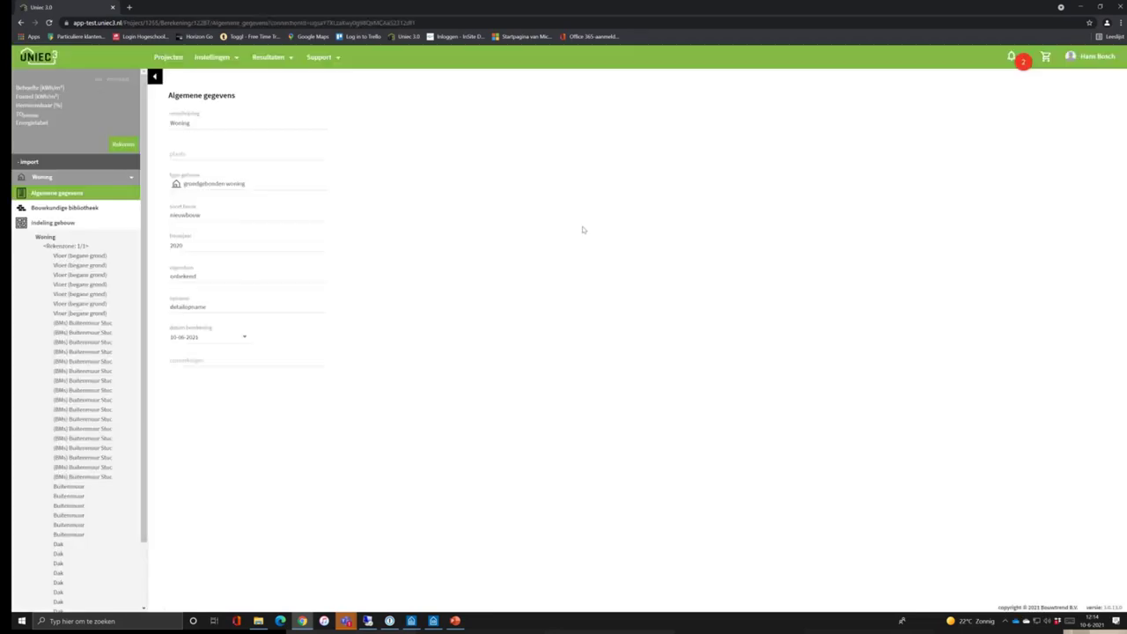
click(193, 151)
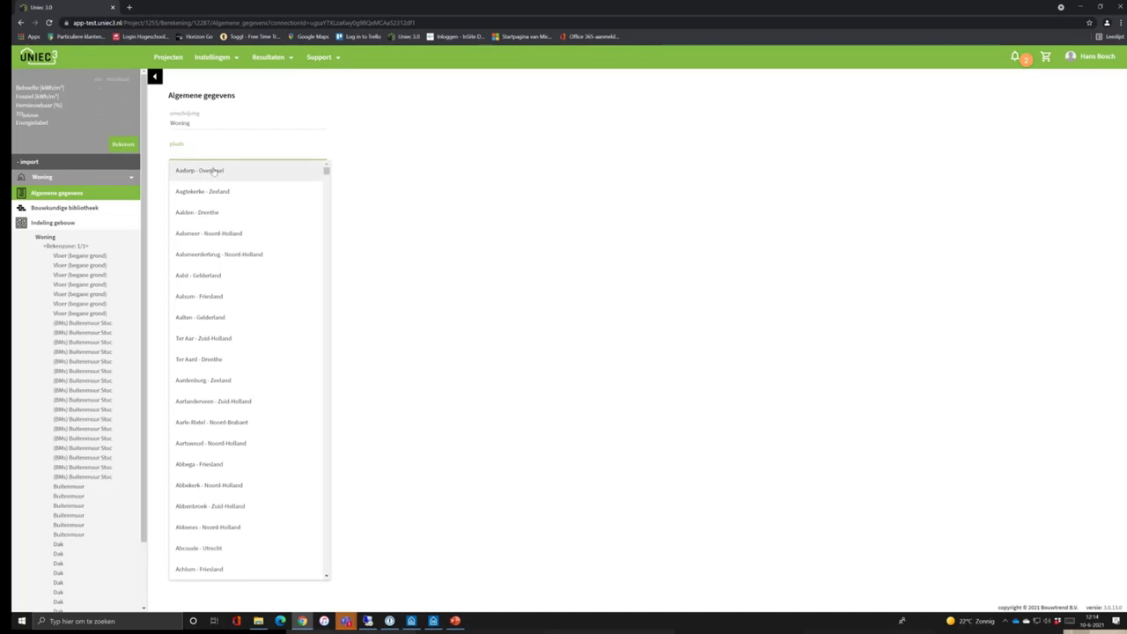
click(214, 168)
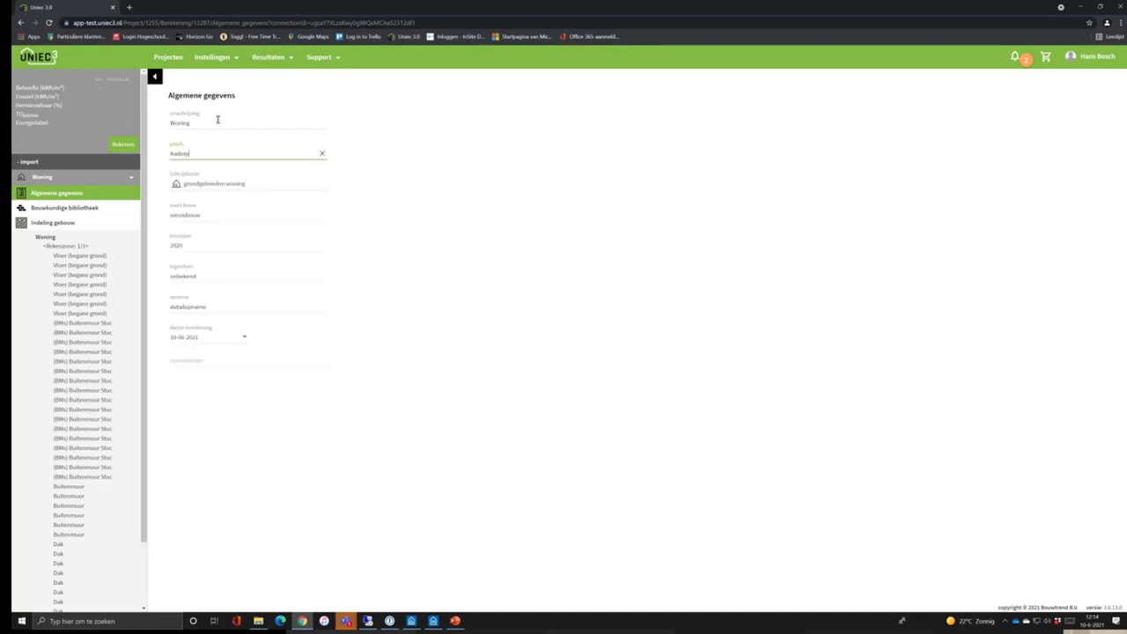
click(234, 354)
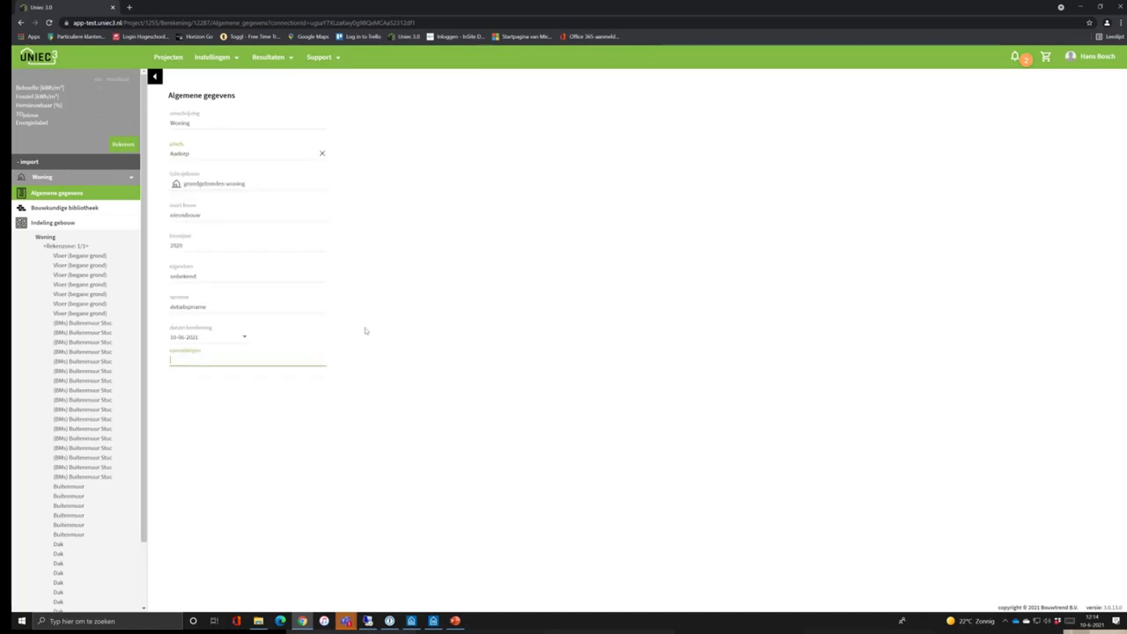
text(rr)
click(439, 308)
click(60, 199)
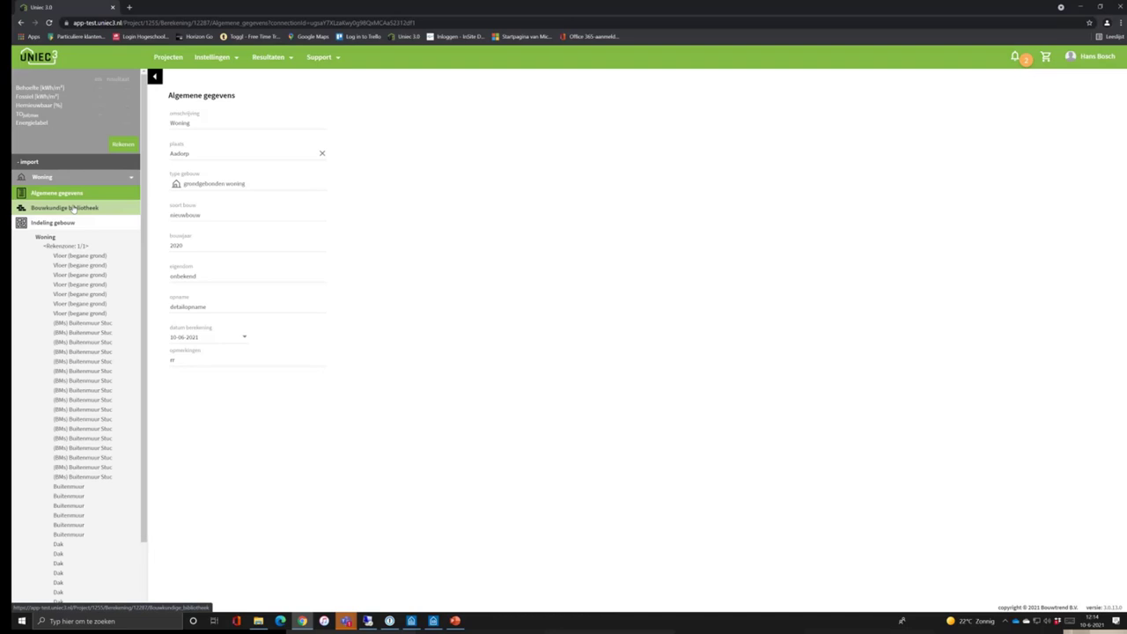
Set the Rc value of the Buitenmuur construction to 5 in the Bouwkundige bibliotheek.
click(74, 209)
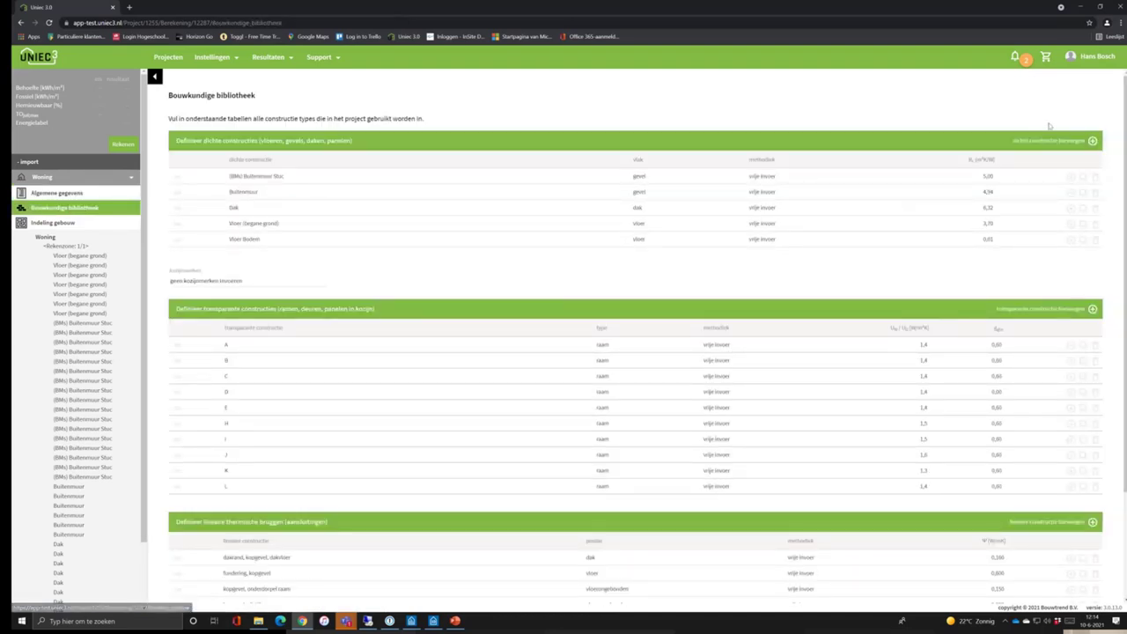
double_click(990, 191)
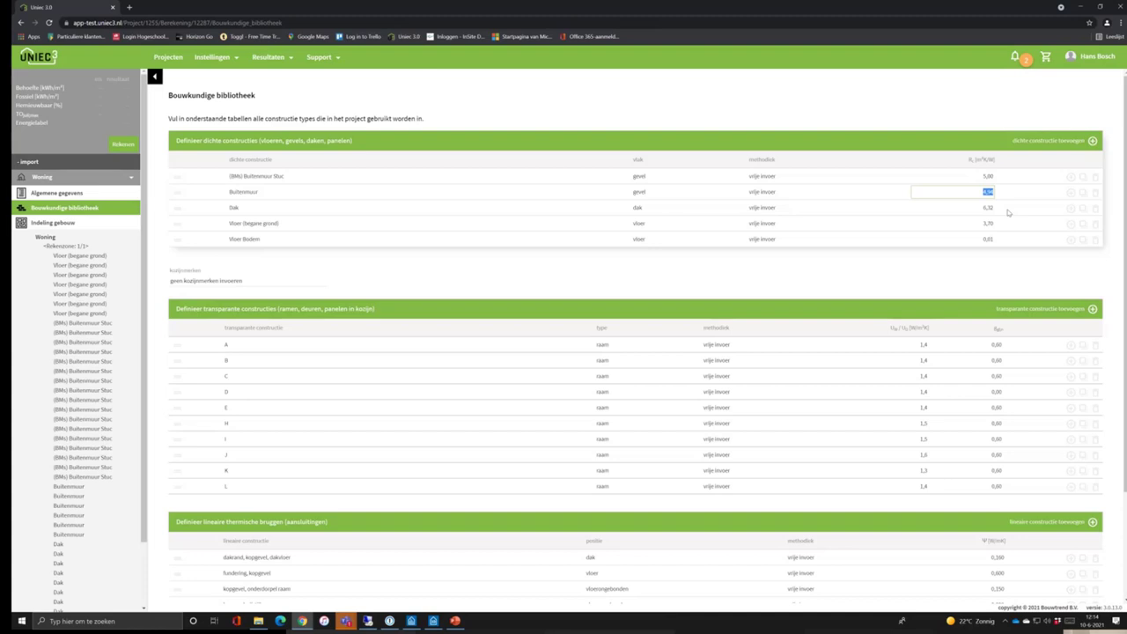
text(5)
key(Return)
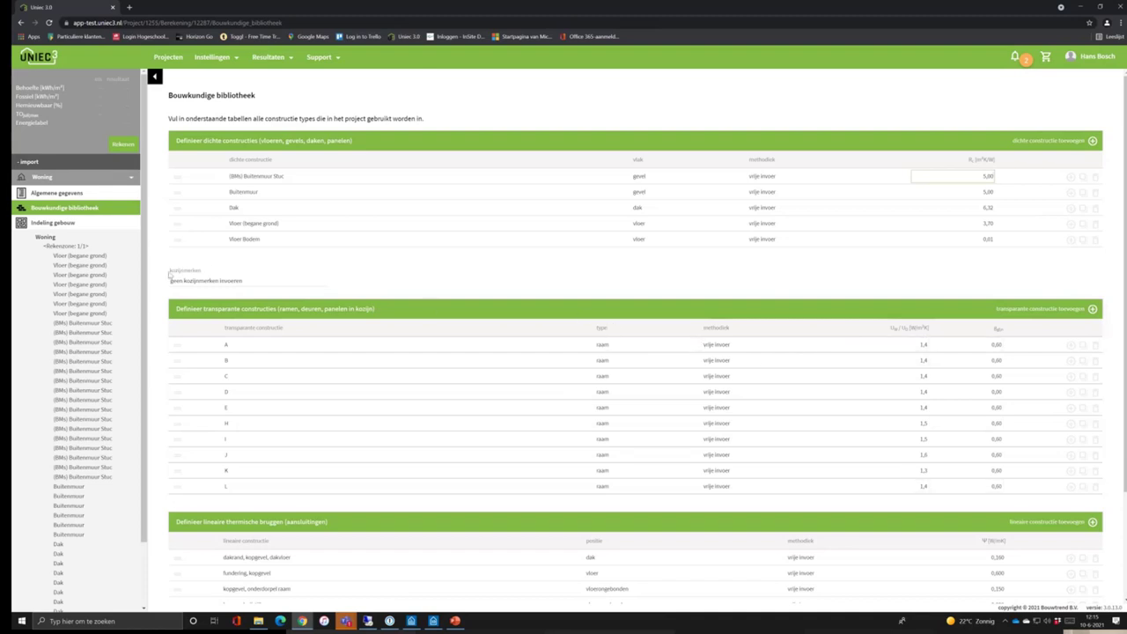
Review the imported Indeling gebouw data and the Luchtdoorlaten data of the Woning calculation.
click(97, 224)
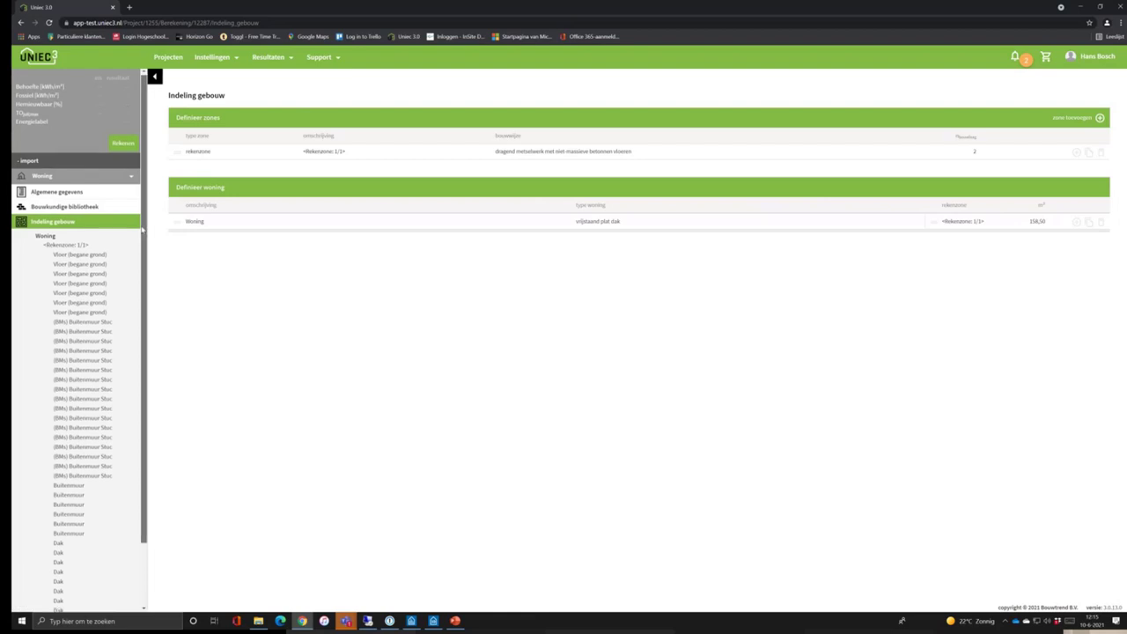
scroll(136, 231, down, 2)
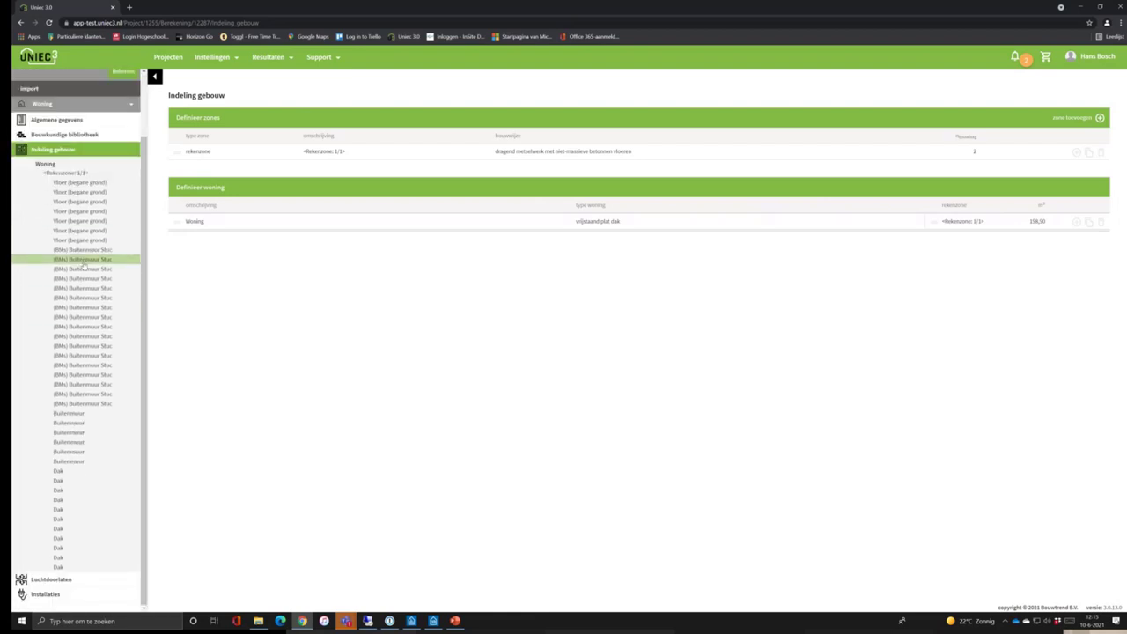
click(68, 581)
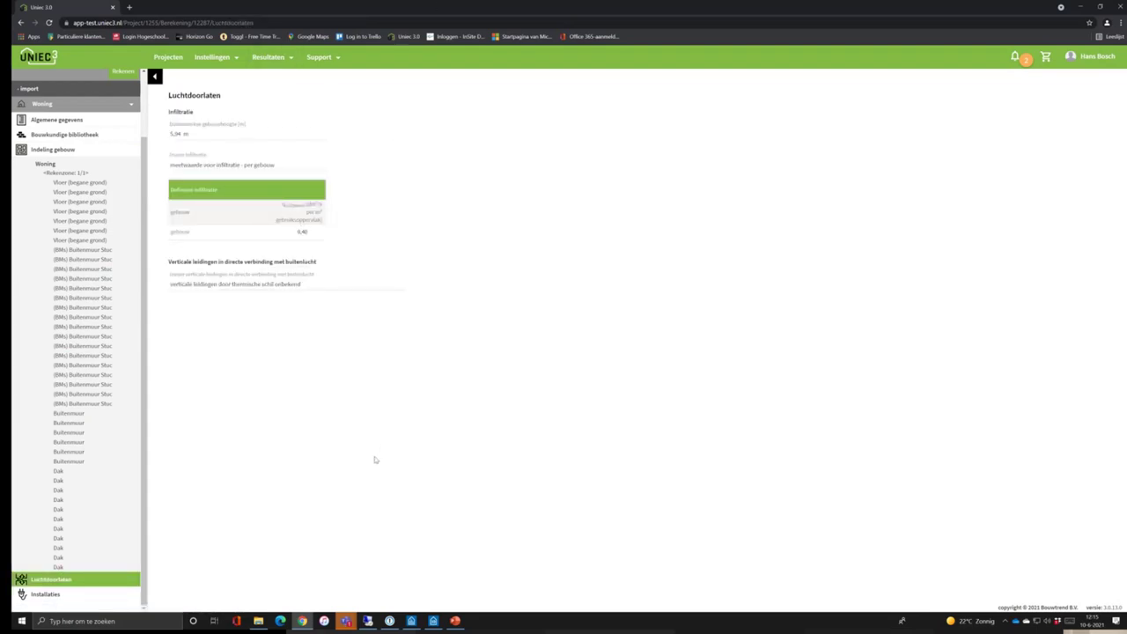
Add a Verwarming, a Warm tapwater and a Ventilatie system to the Installaties of the calculation.
click(124, 596)
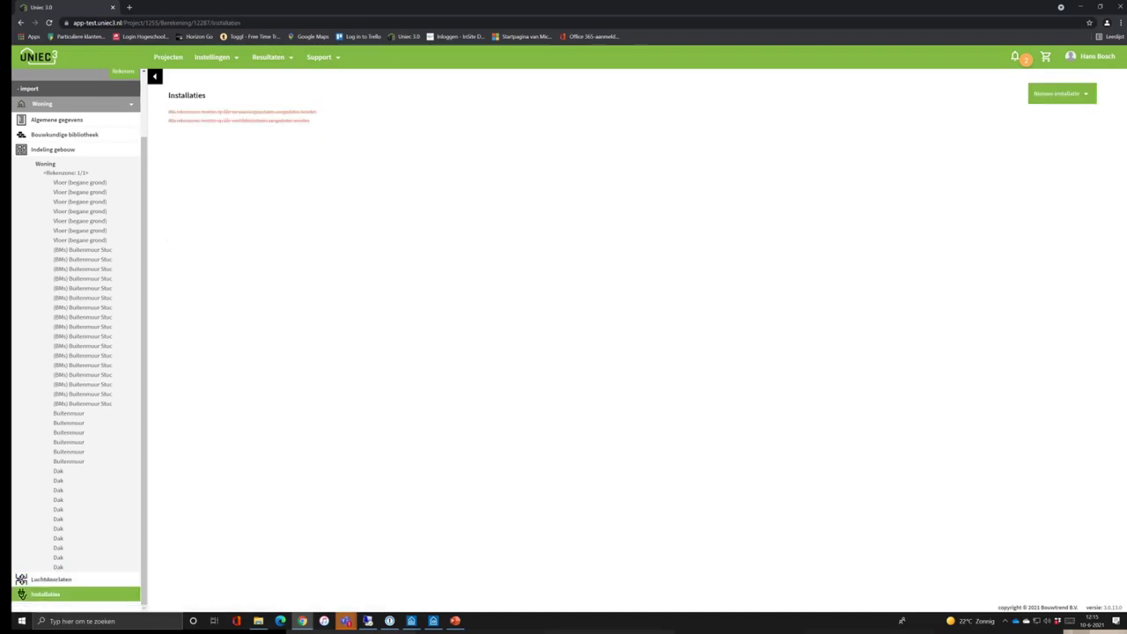
click(1042, 97)
click(1020, 115)
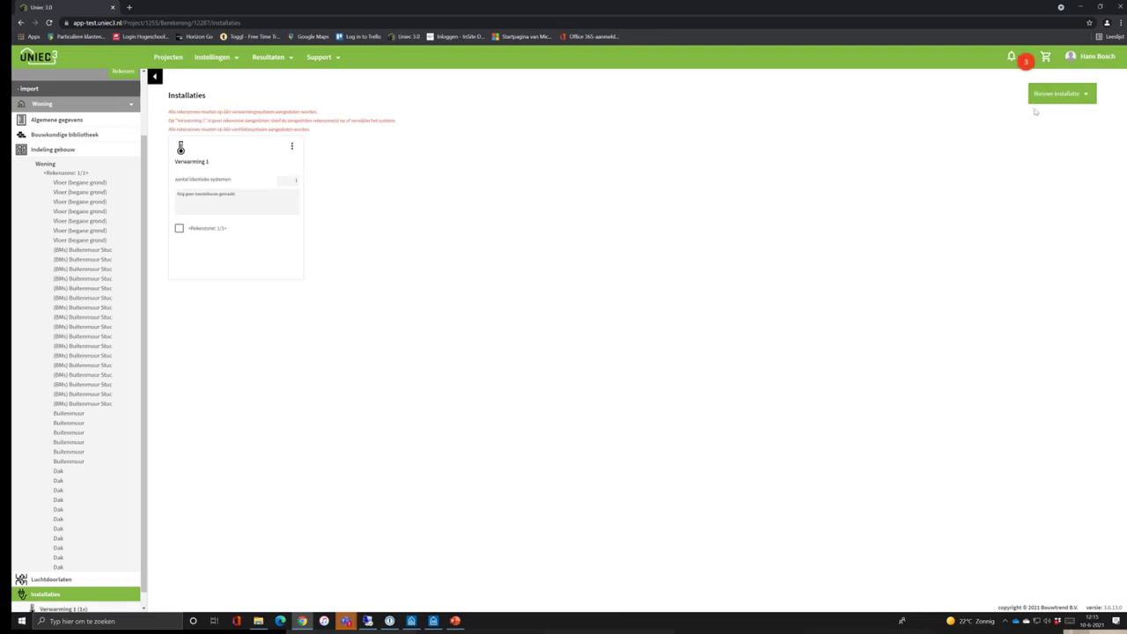
click(1061, 94)
click(1021, 134)
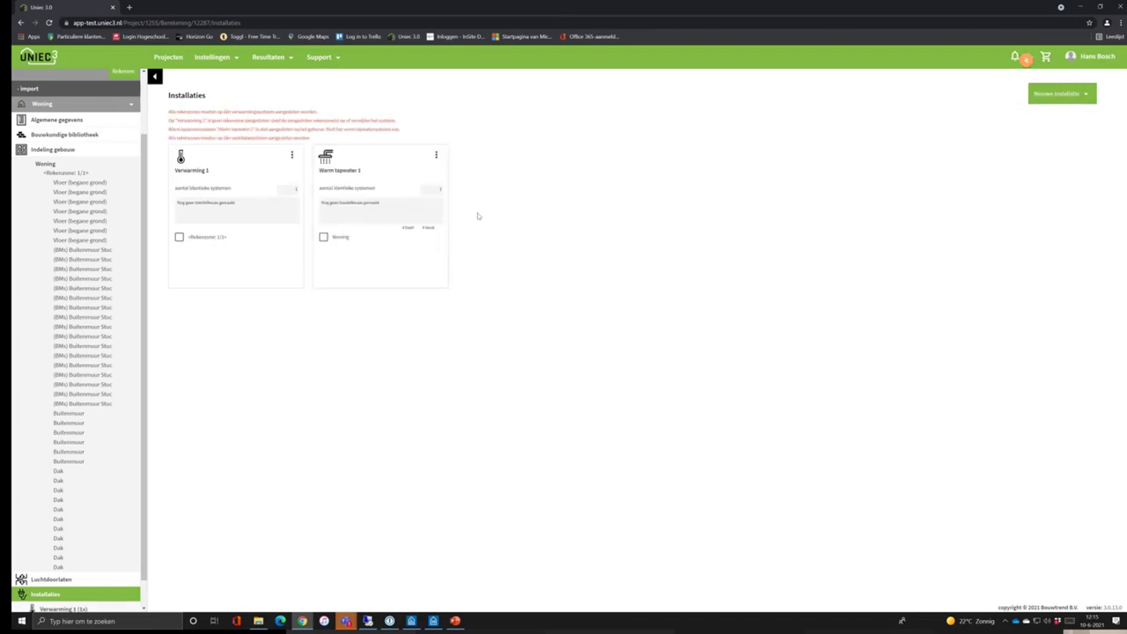
click(1047, 93)
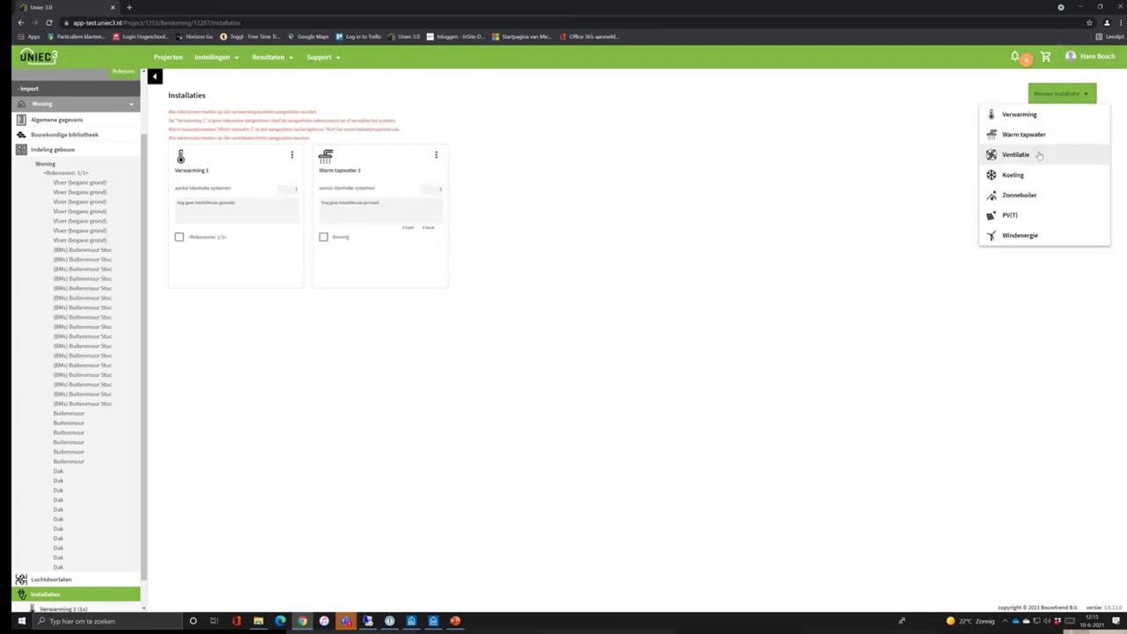
click(1030, 154)
Connect the Warm tapwater system to Woning and the Ventilatie and Verwarming systems to the rekenzone.
click(324, 246)
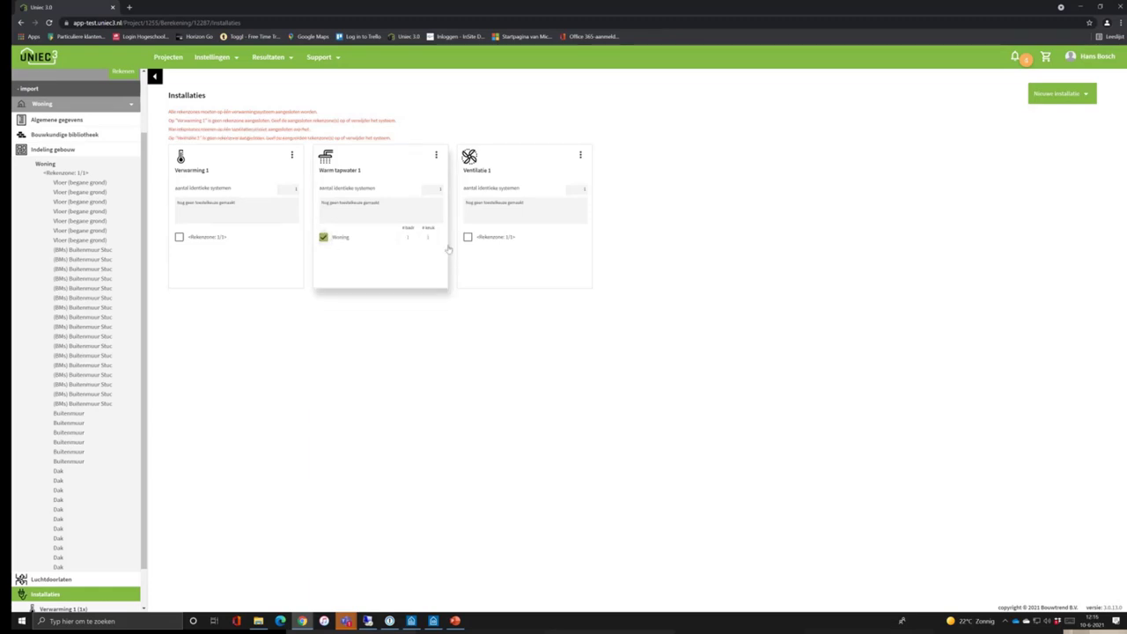
click(467, 238)
click(179, 219)
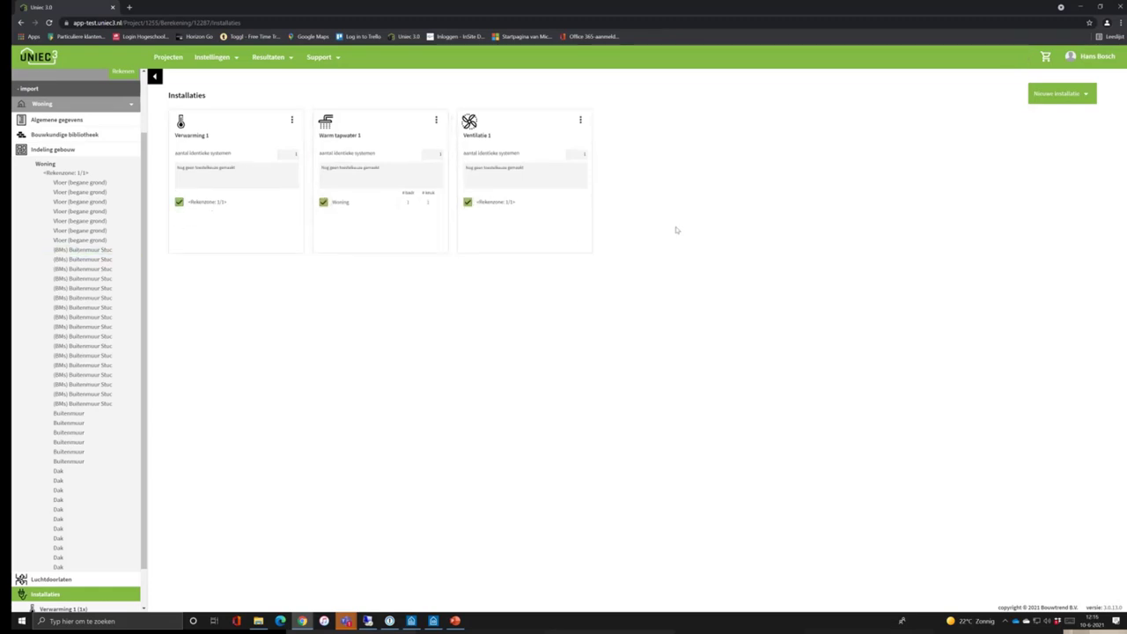
Minimize Uniec 3, switch to the Gebouwprestatie project Rijtjeswoningen.bnk and maximize its Modeller window.
click(158, 57)
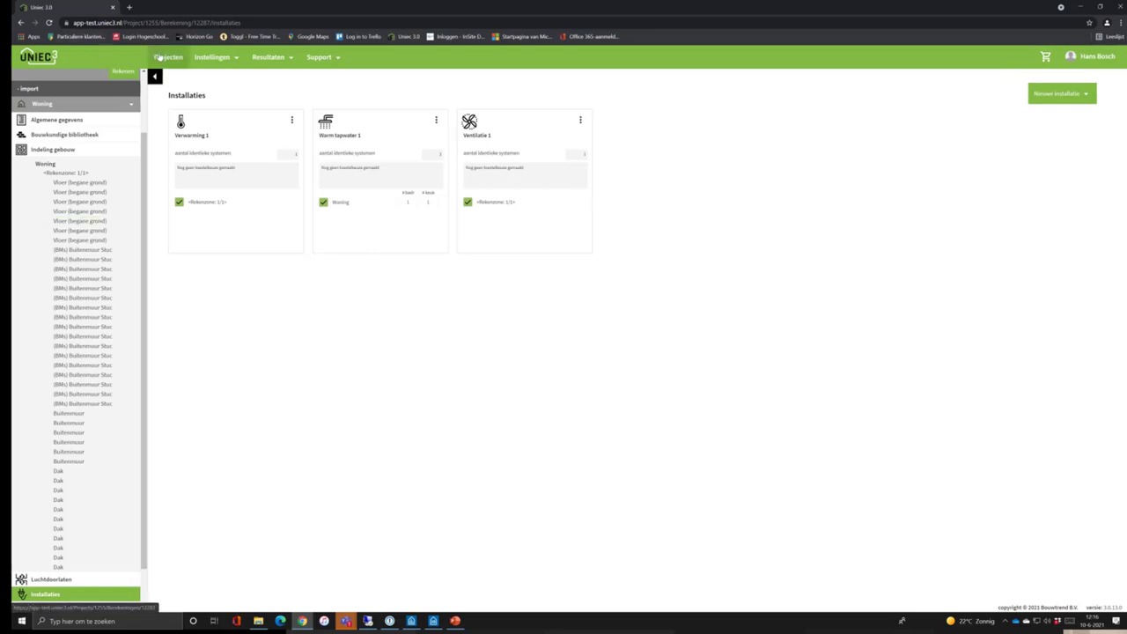
click(1083, 8)
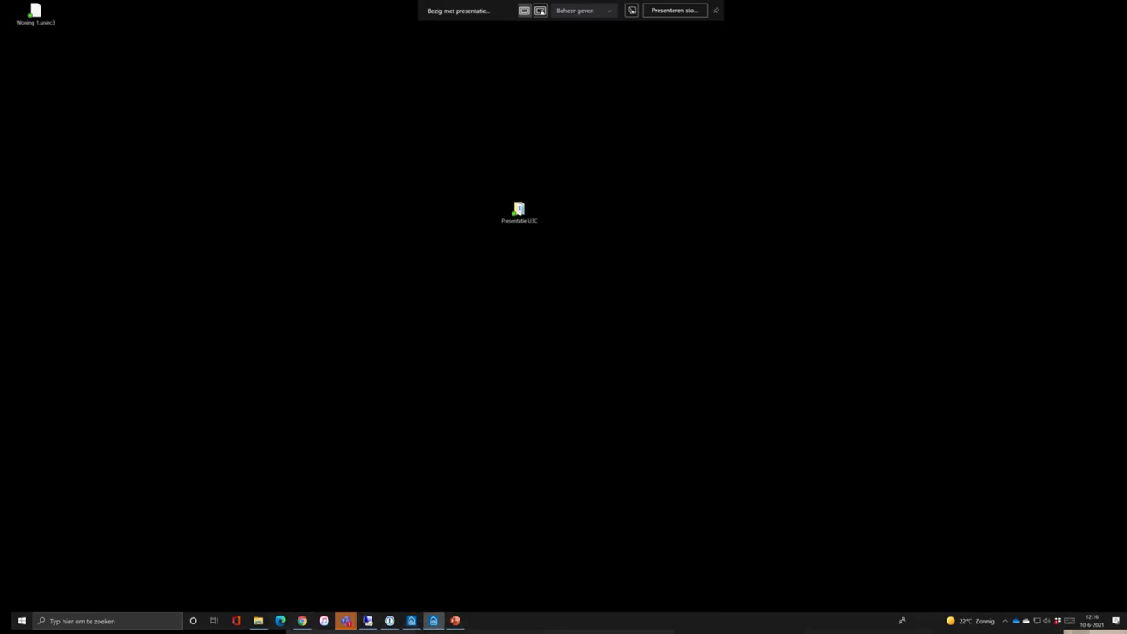
click(433, 620)
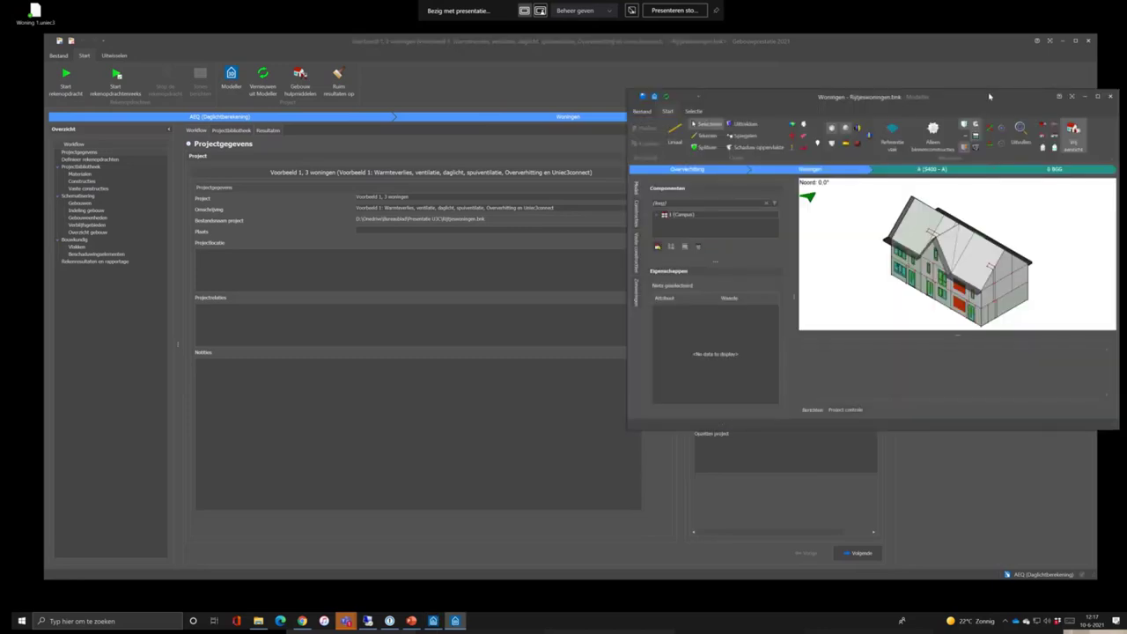
drag(989, 97, 652, 105)
click(762, 106)
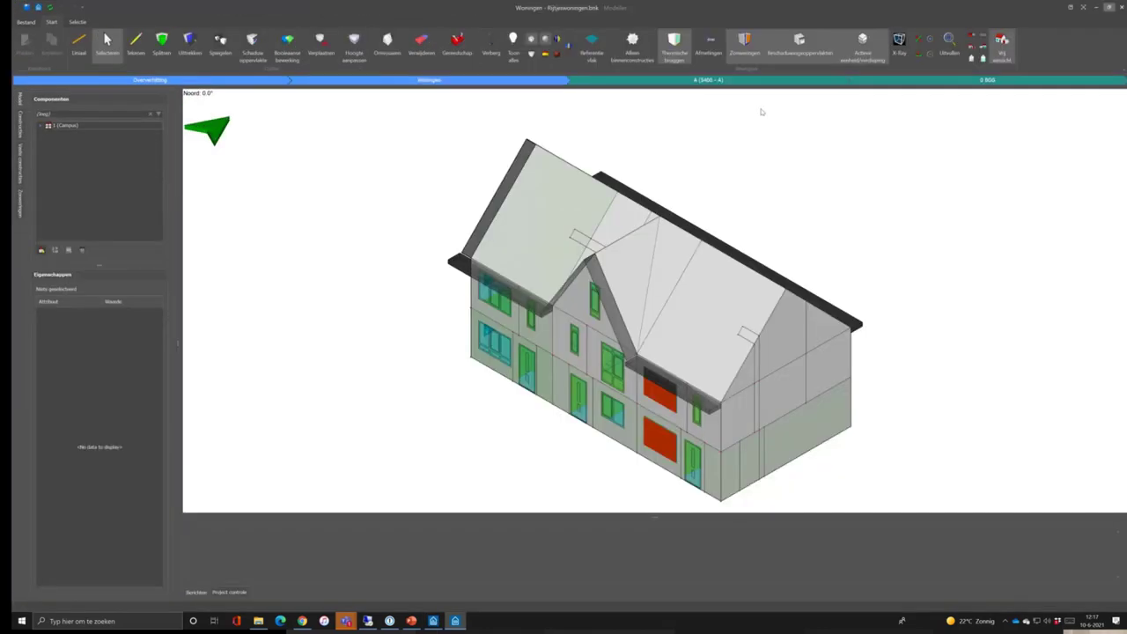
Inspect the row-house model in front view and free view, briefly showing it in the red, yellow and orange surface colours.
key(1)
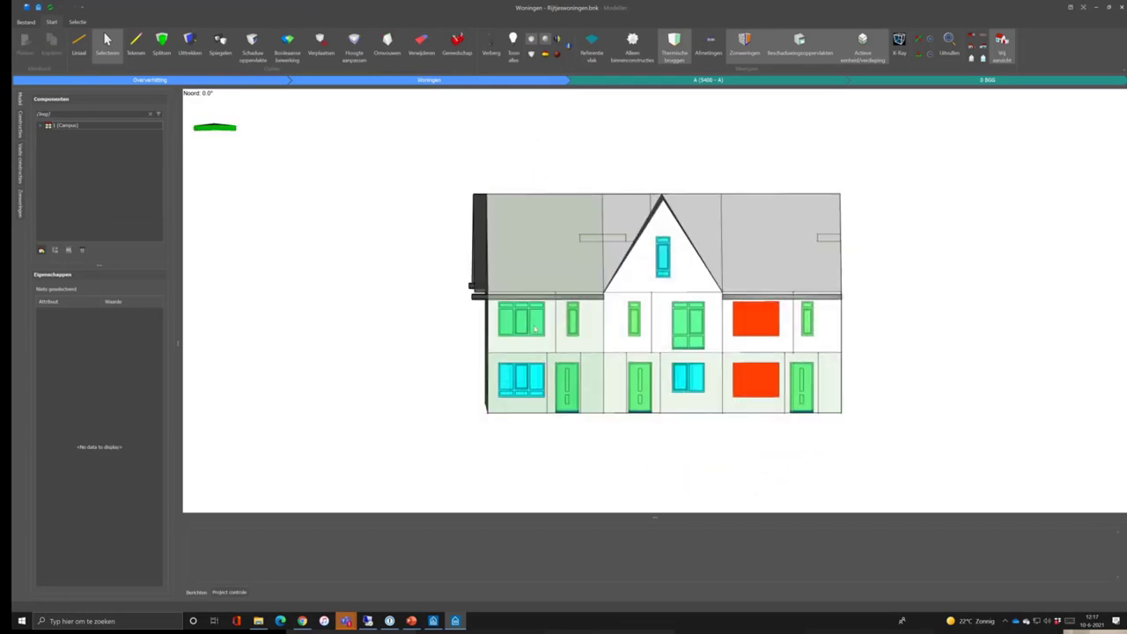
key(0)
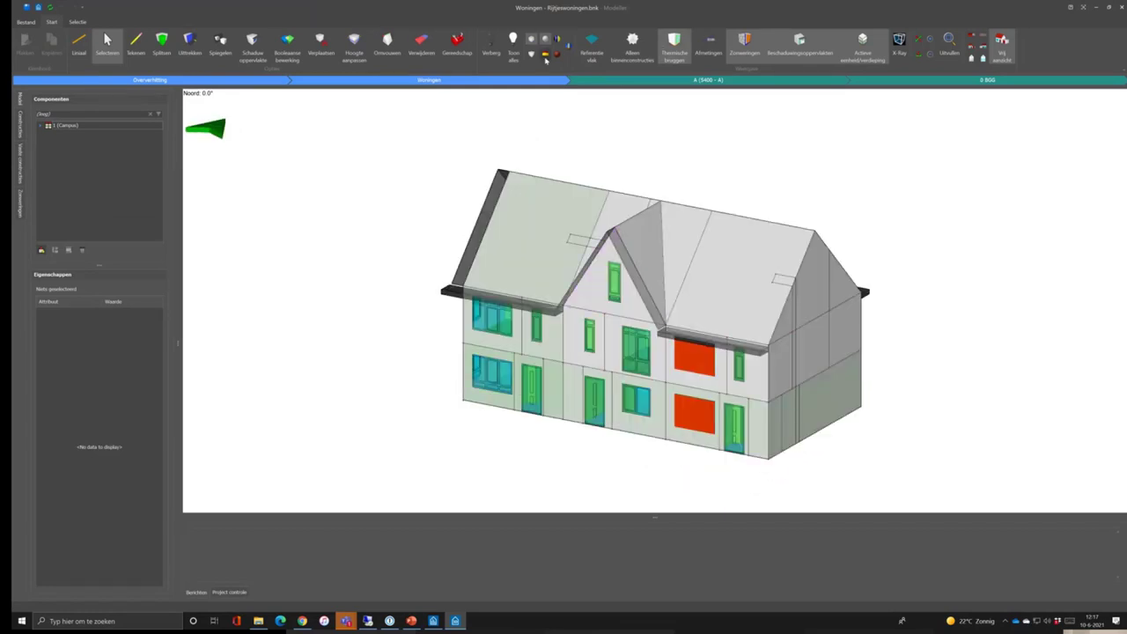
click(545, 54)
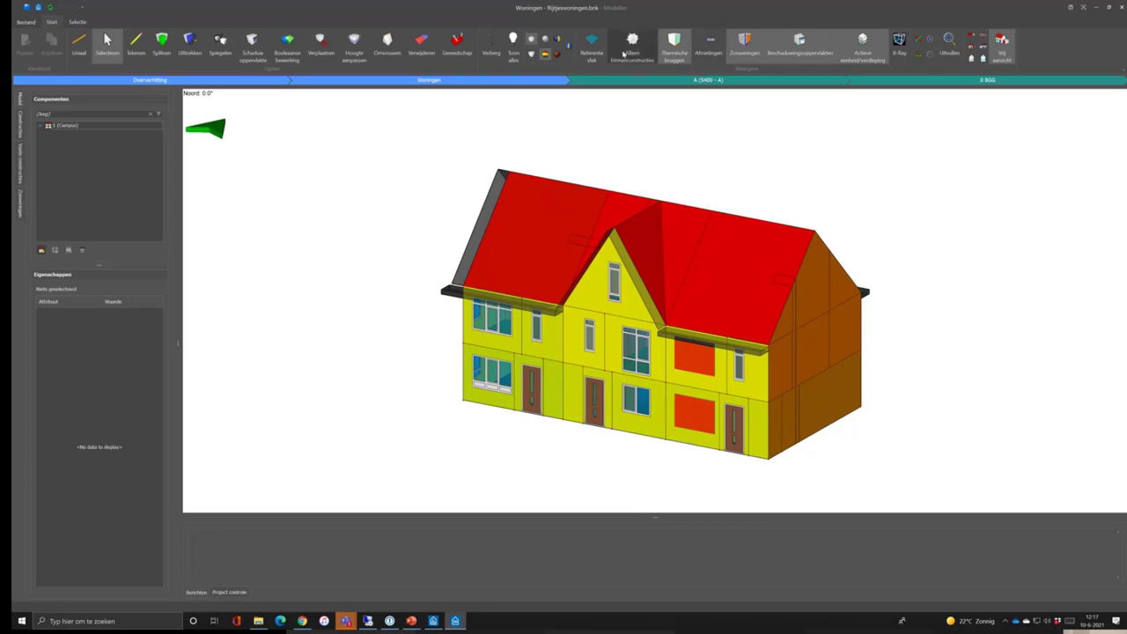
click(545, 53)
Examine the row-house model from the front, rear and end walls with its surfaces coloured blue and orange.
mouse_move(362, 329)
mouse_down()
mouse_move(564, 357)
mouse_move(561, 325)
mouse_move(380, 300)
mouse_up()
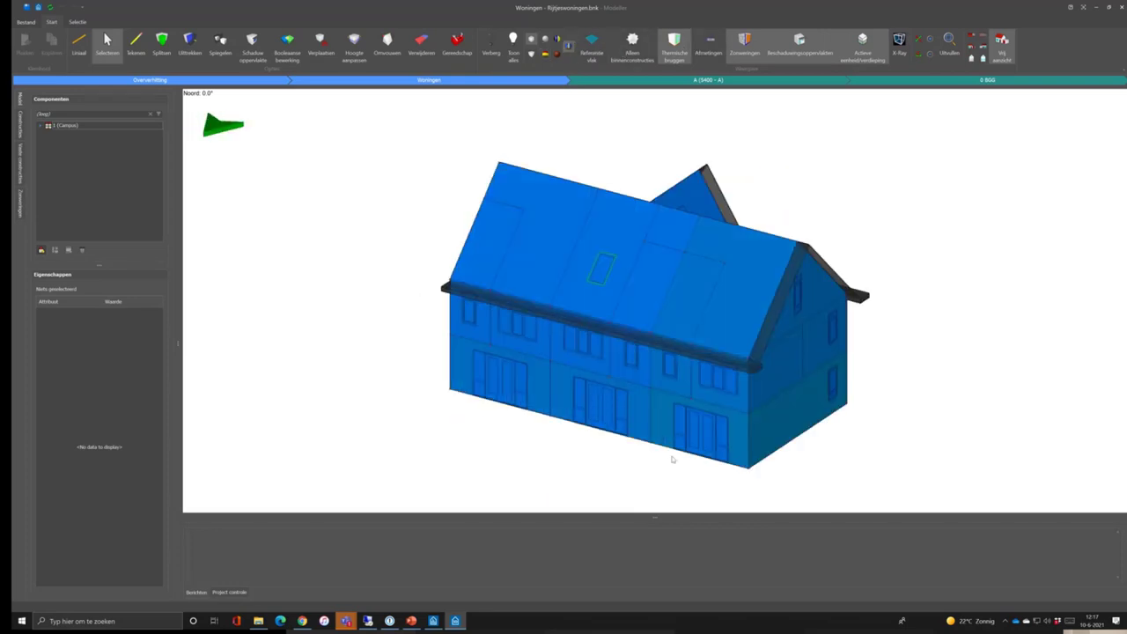
drag(890, 430, 657, 386)
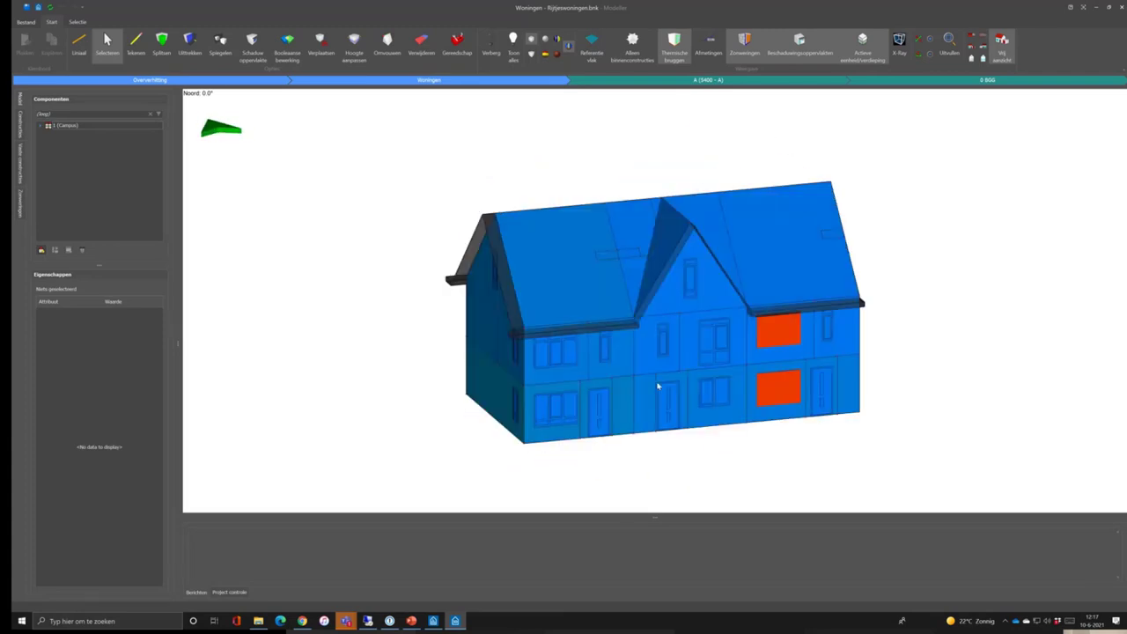
drag(870, 443, 827, 331)
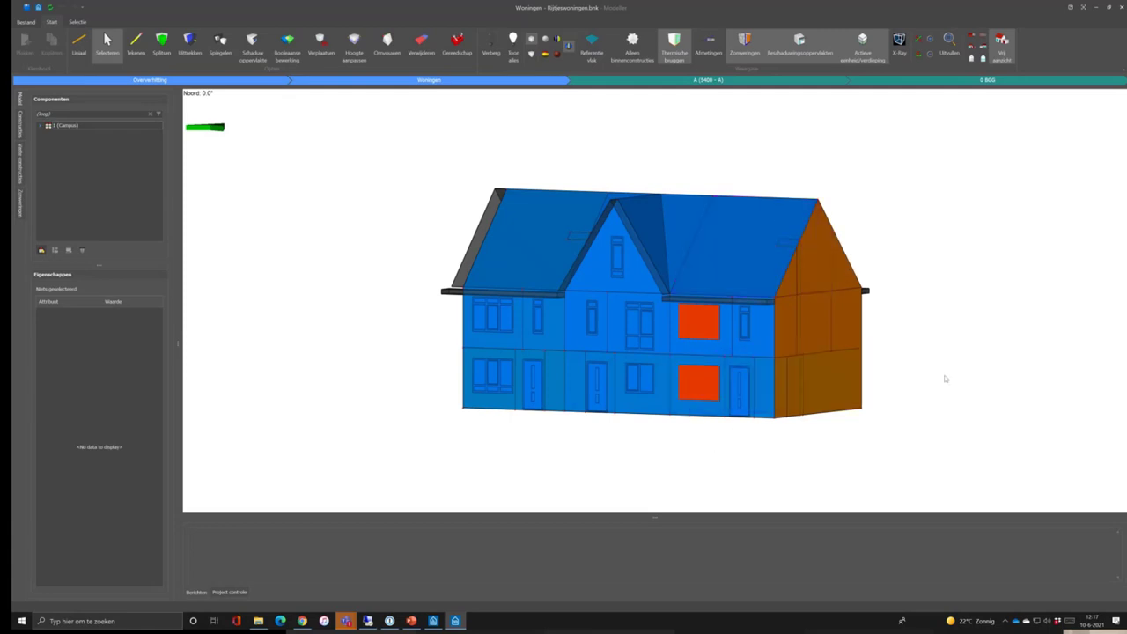
drag(946, 377, 915, 407)
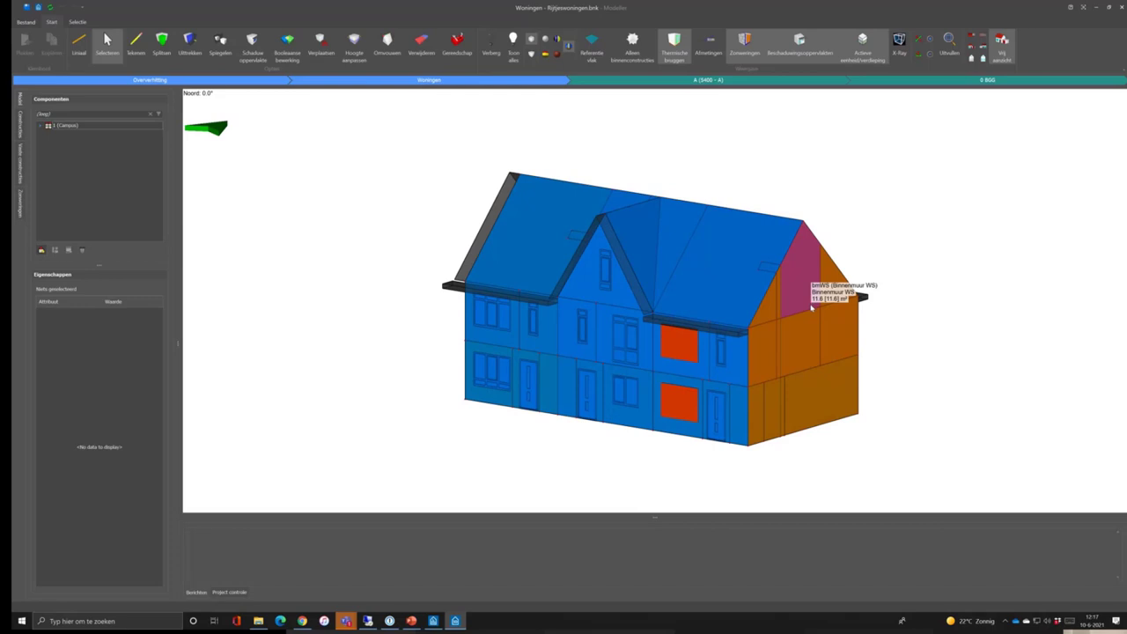
drag(349, 287, 401, 291)
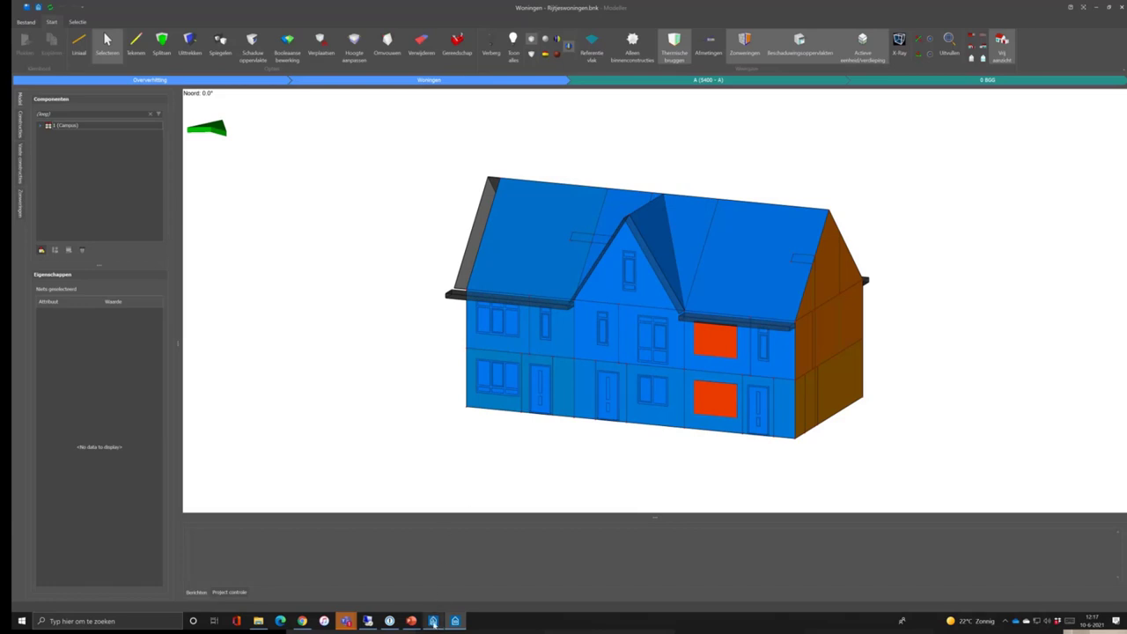
Switch to the Gebouwprestatie main window, maximize it and select the UN3C (Uniec 3 Connect) calculation.
mouse_move(434, 621)
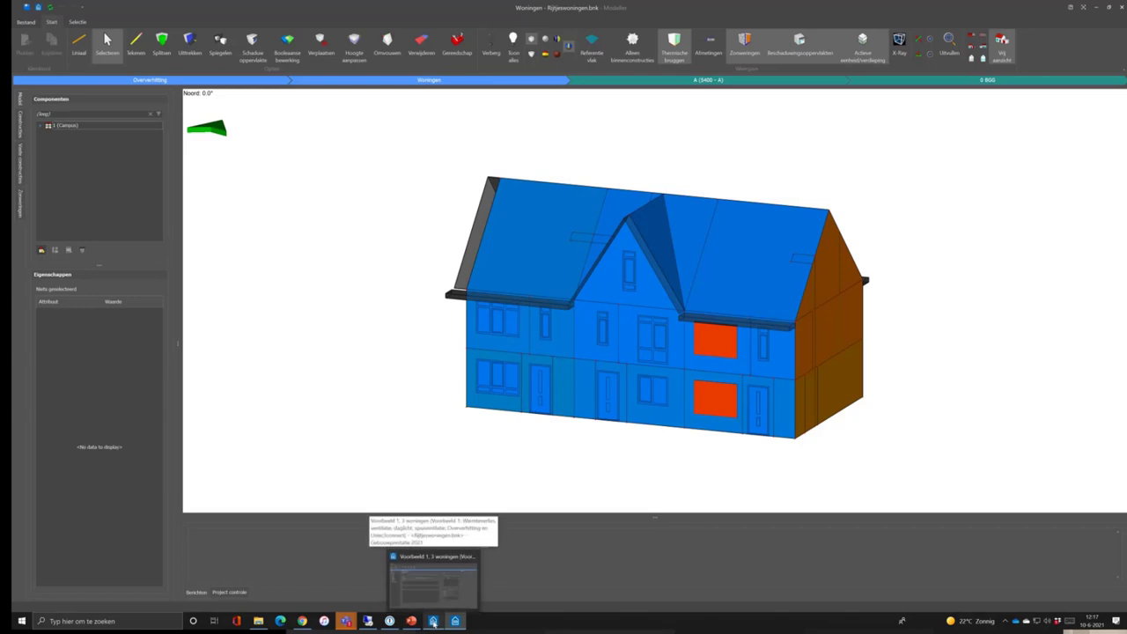
click(433, 622)
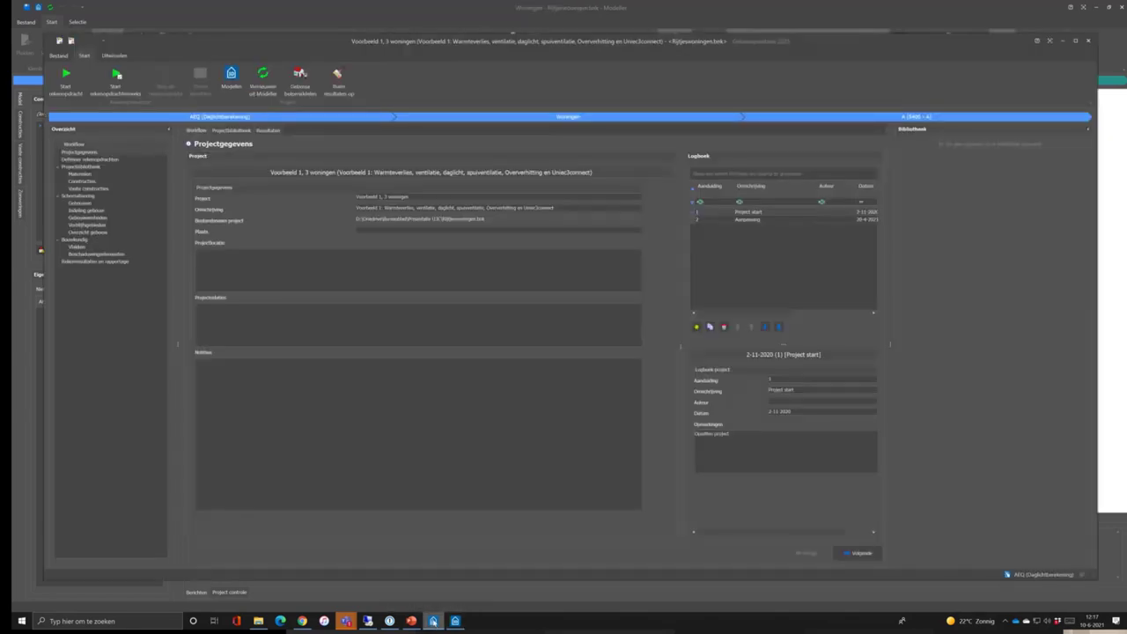
click(1075, 40)
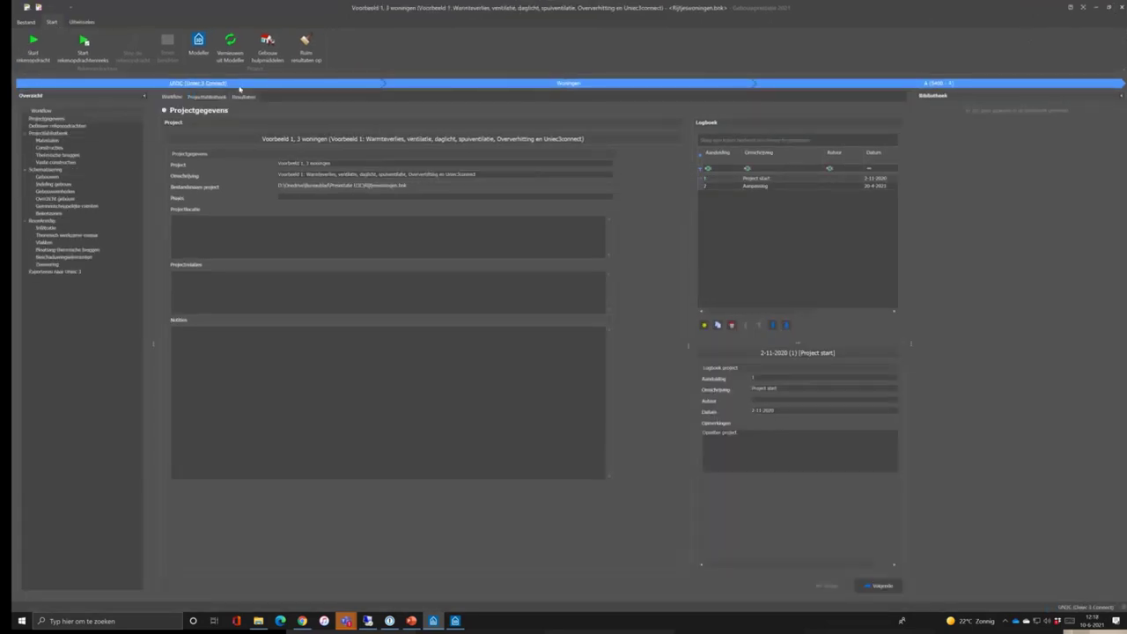
click(97, 84)
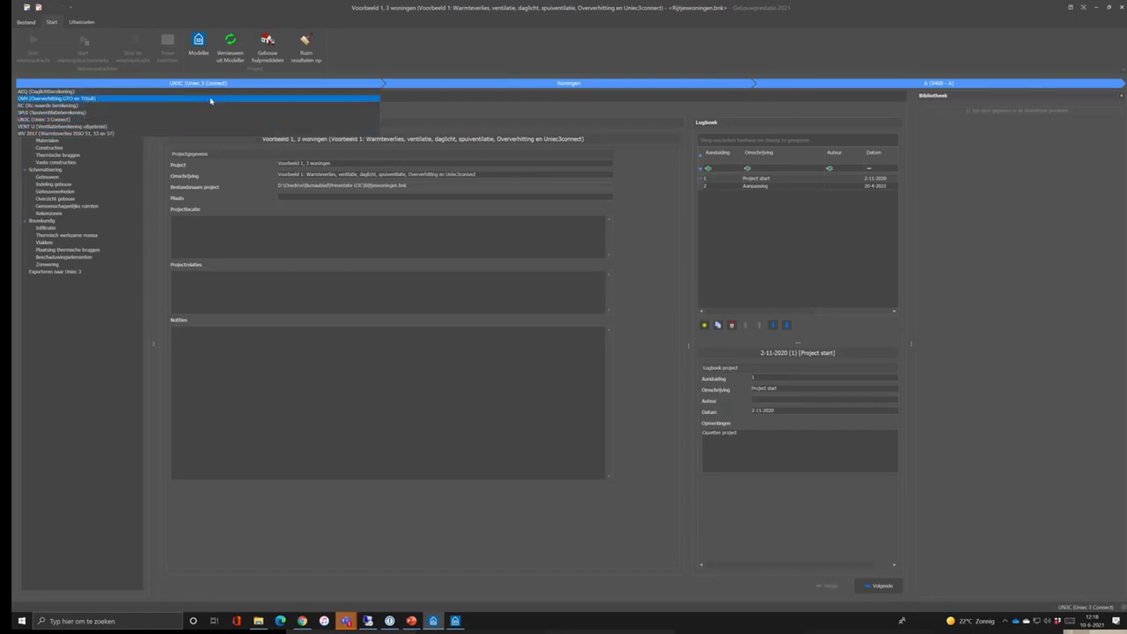
click(483, 100)
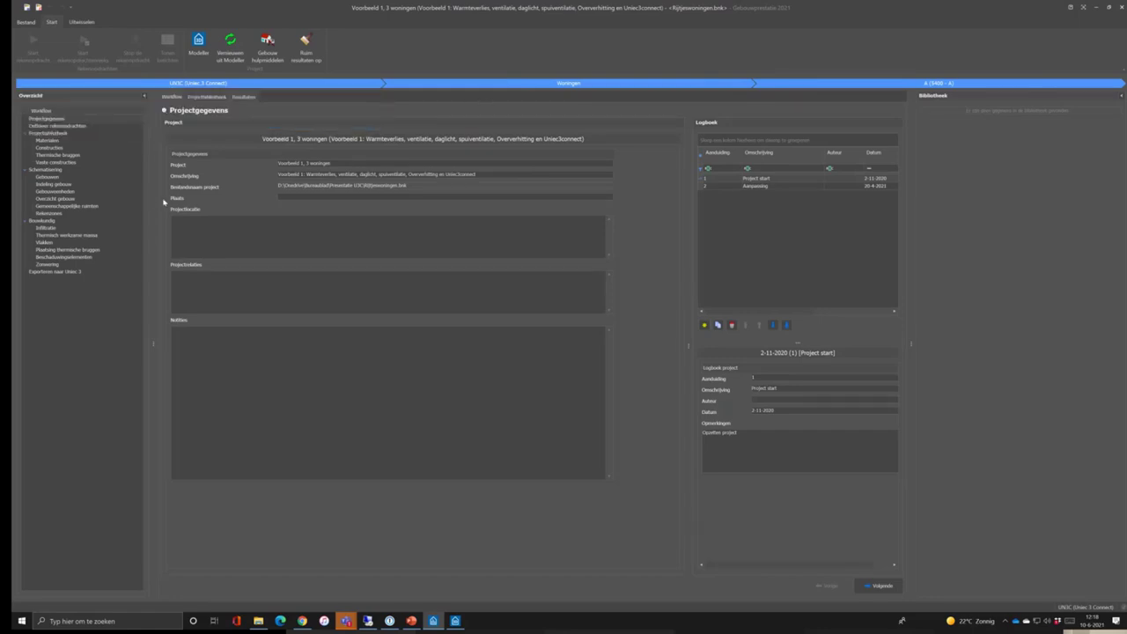
Review how the rooms of the three dwellings are linked to the Gebouweenheden A, B and C.
click(66, 192)
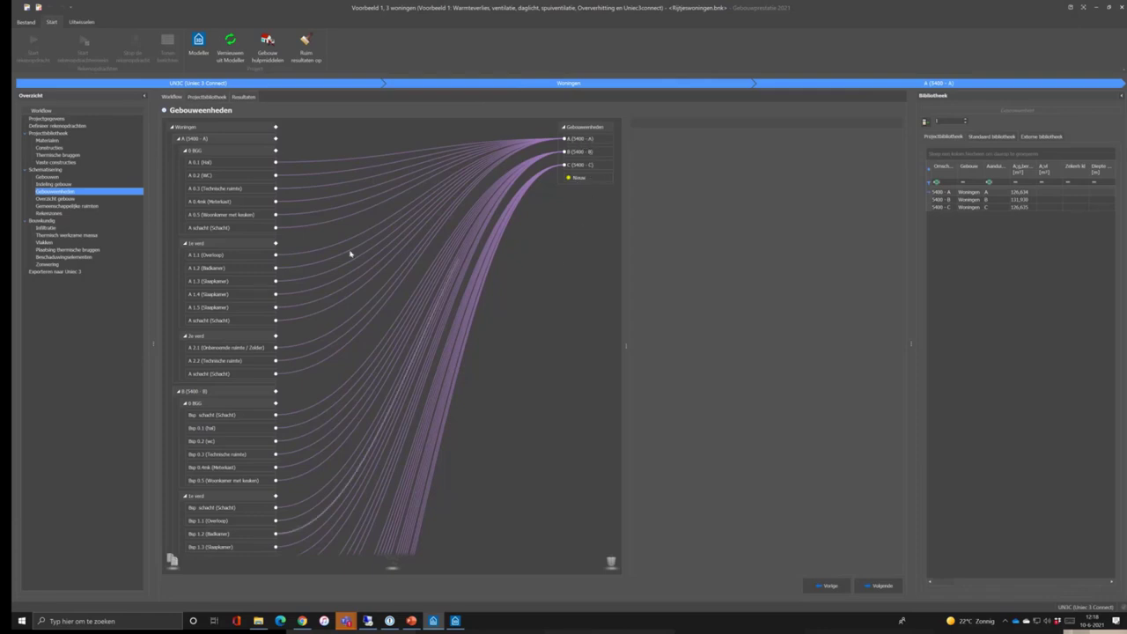
scroll(261, 206, down, 5)
scroll(261, 206, down, 1)
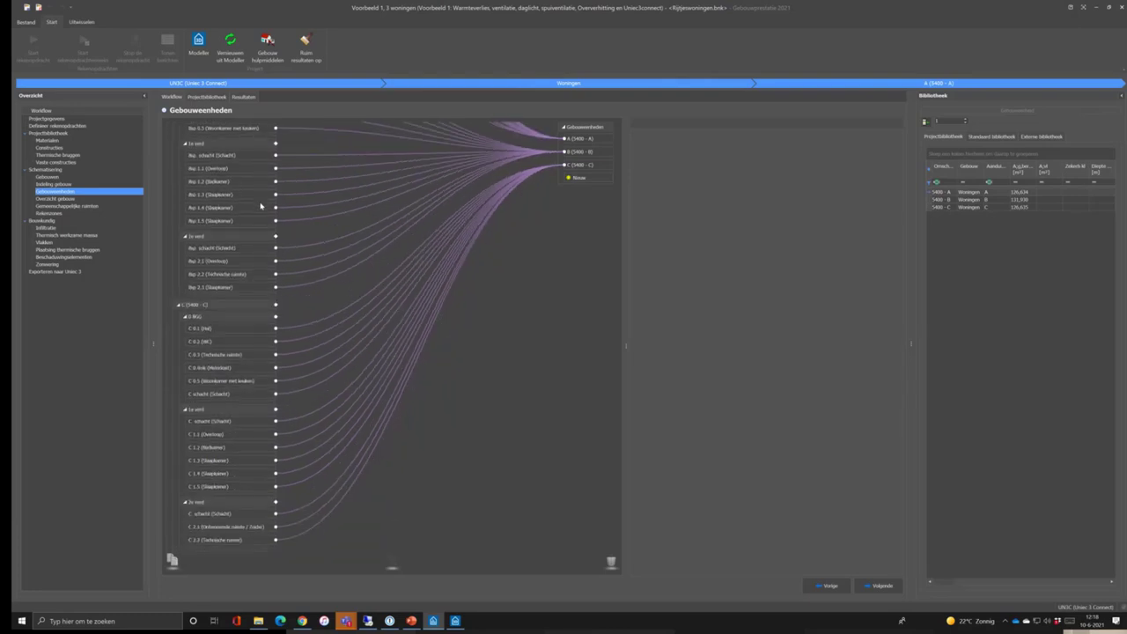
scroll(261, 205, up, 6)
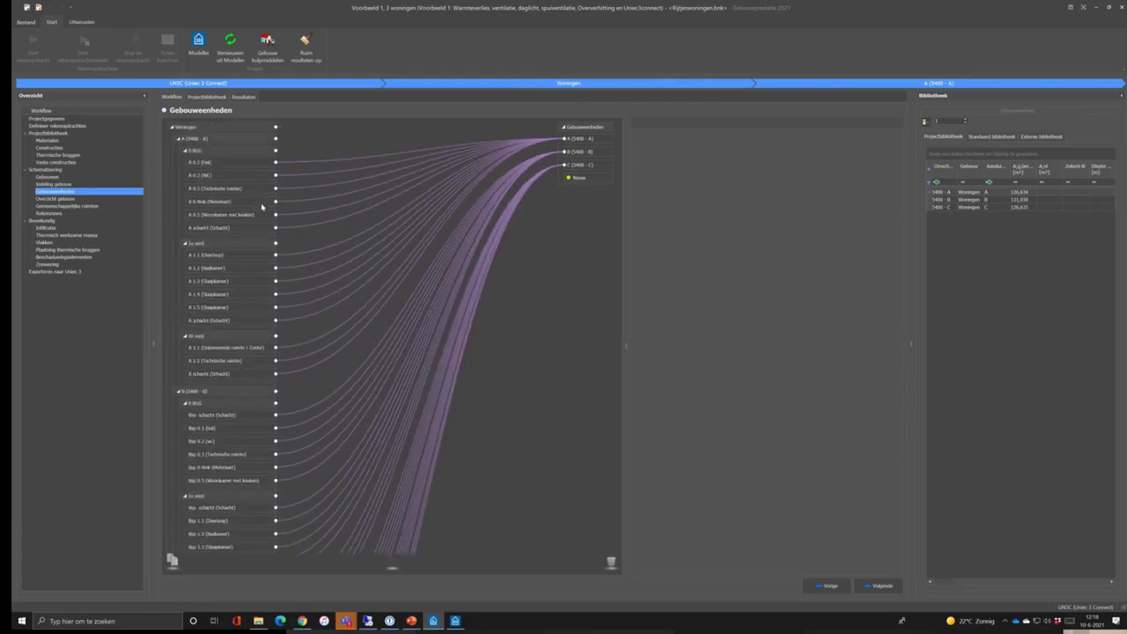
Review how the rooms of all dwellings are linked to the Rekenzones.
click(58, 214)
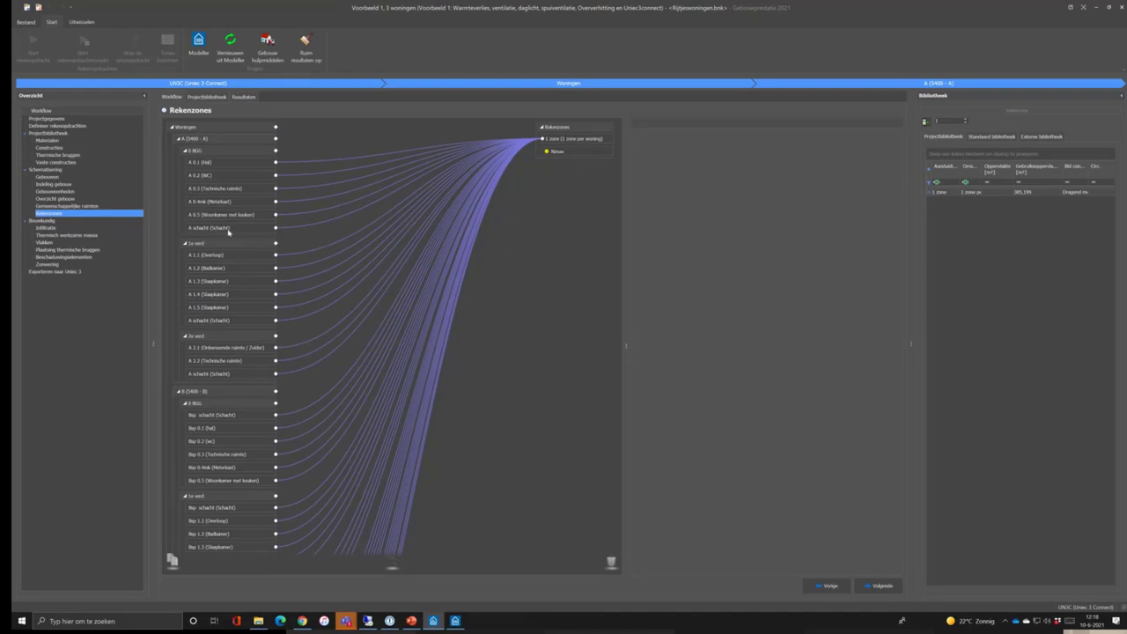
scroll(232, 230, down, 5)
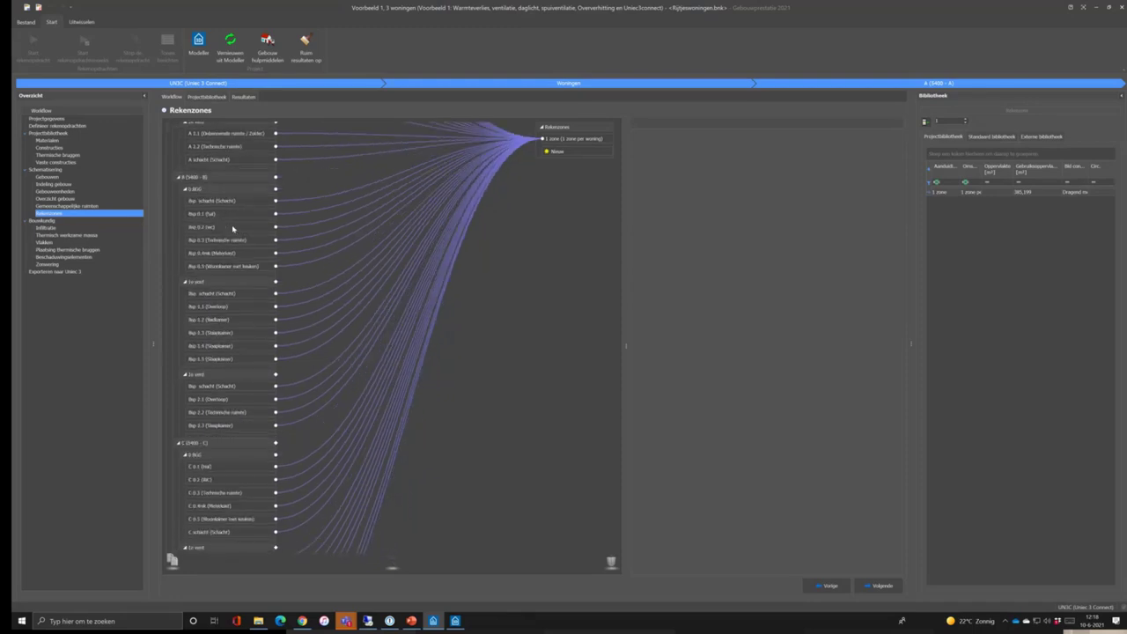
scroll(233, 229, down, 3)
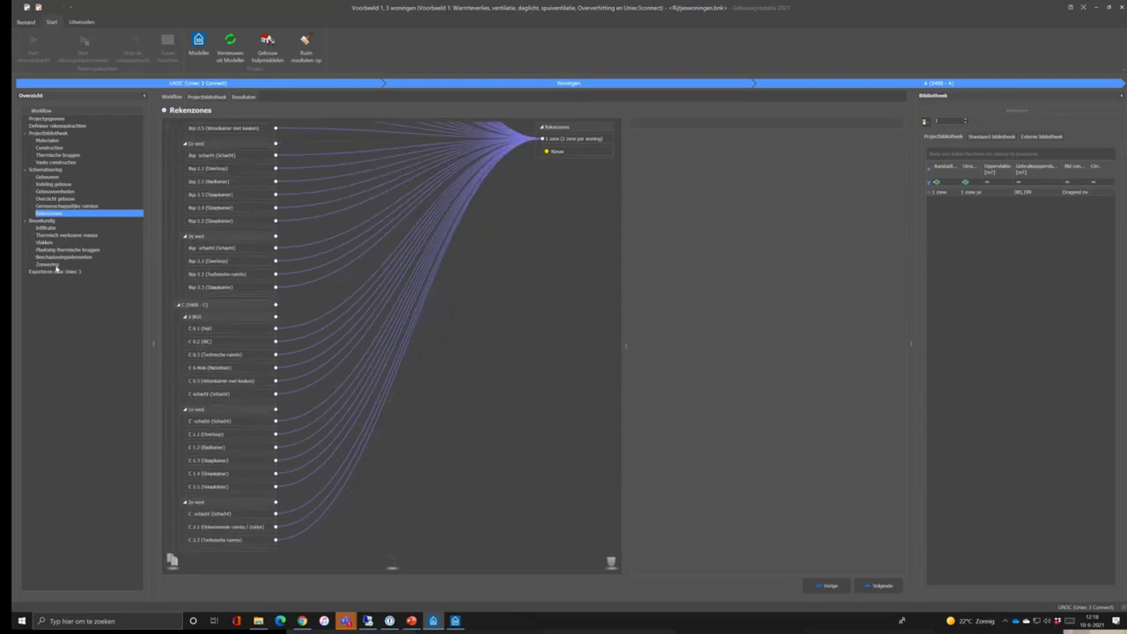
Show the Zonwering assignments for building unit C (5400 - C).
click(54, 265)
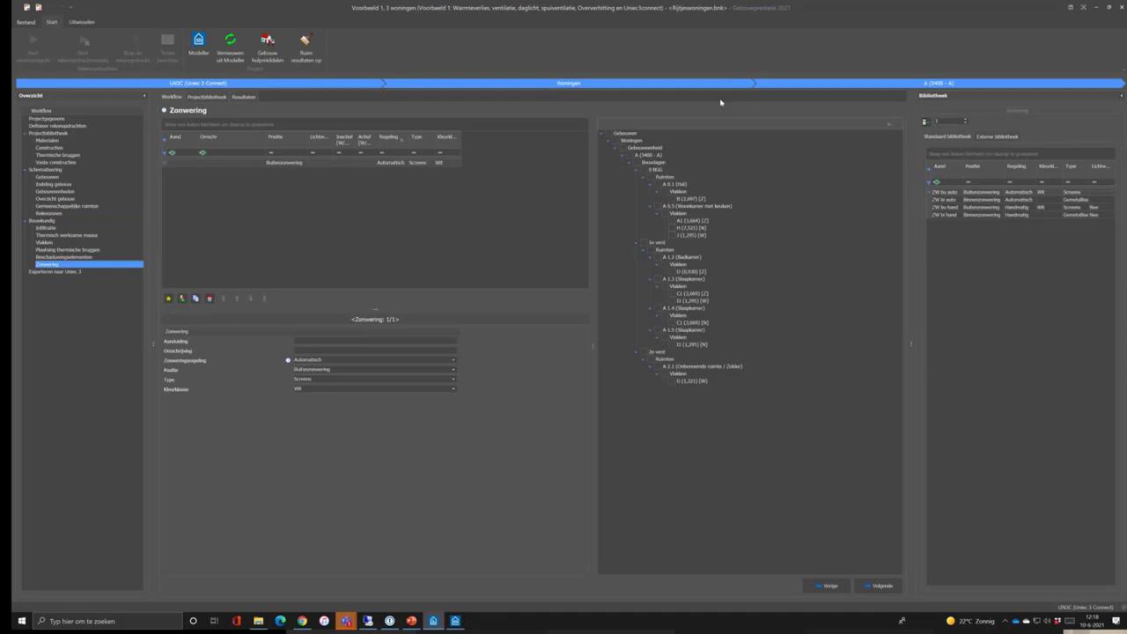
click(792, 82)
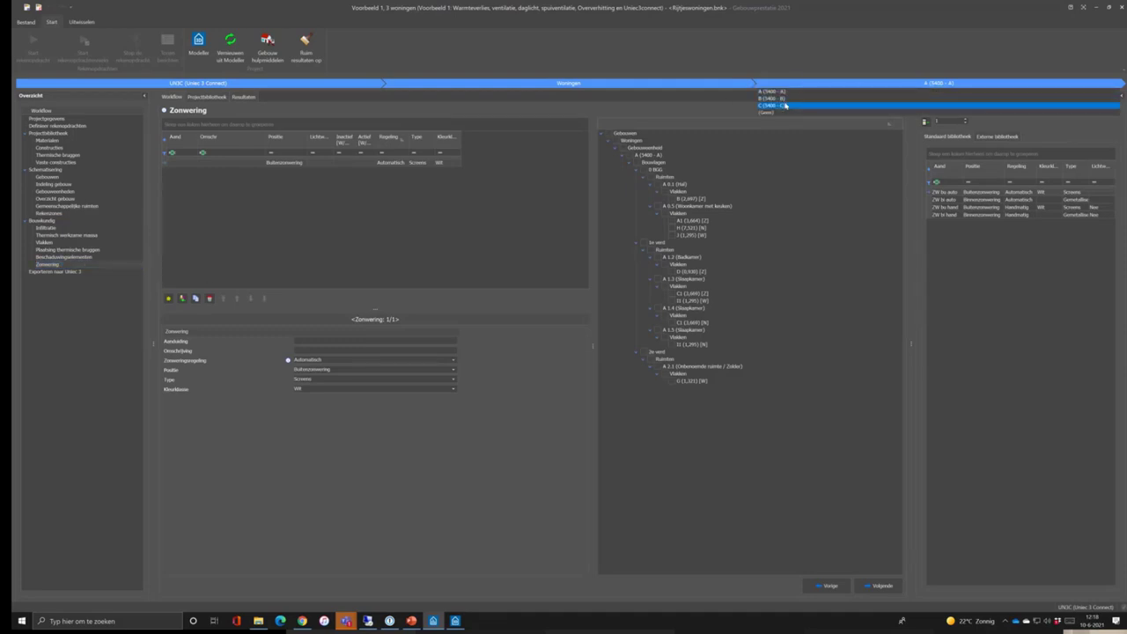
click(784, 105)
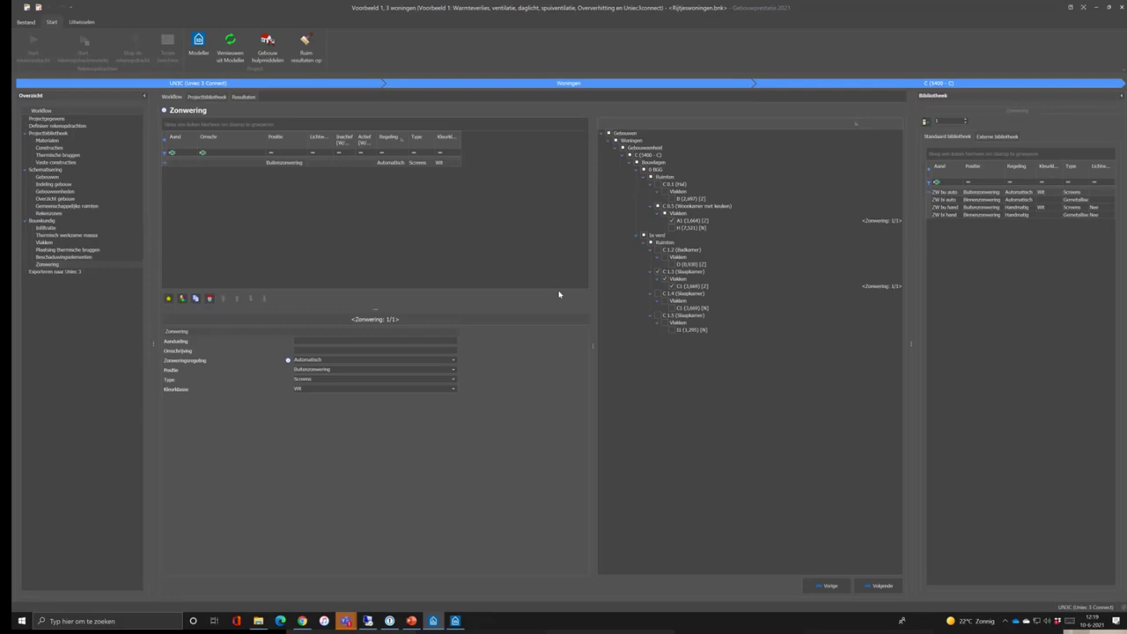
Open the Uniec 3 export page and compare the Gebouw, Woonblok and Deel van woonblok options, selecting dwellings A and C for the latter.
click(58, 272)
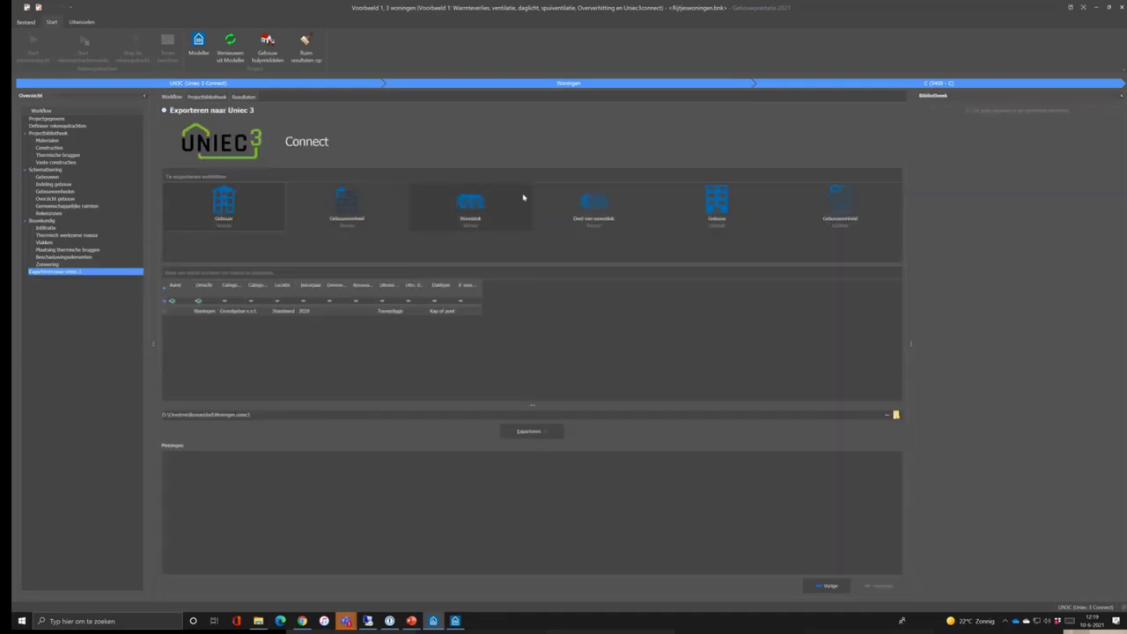
click(289, 312)
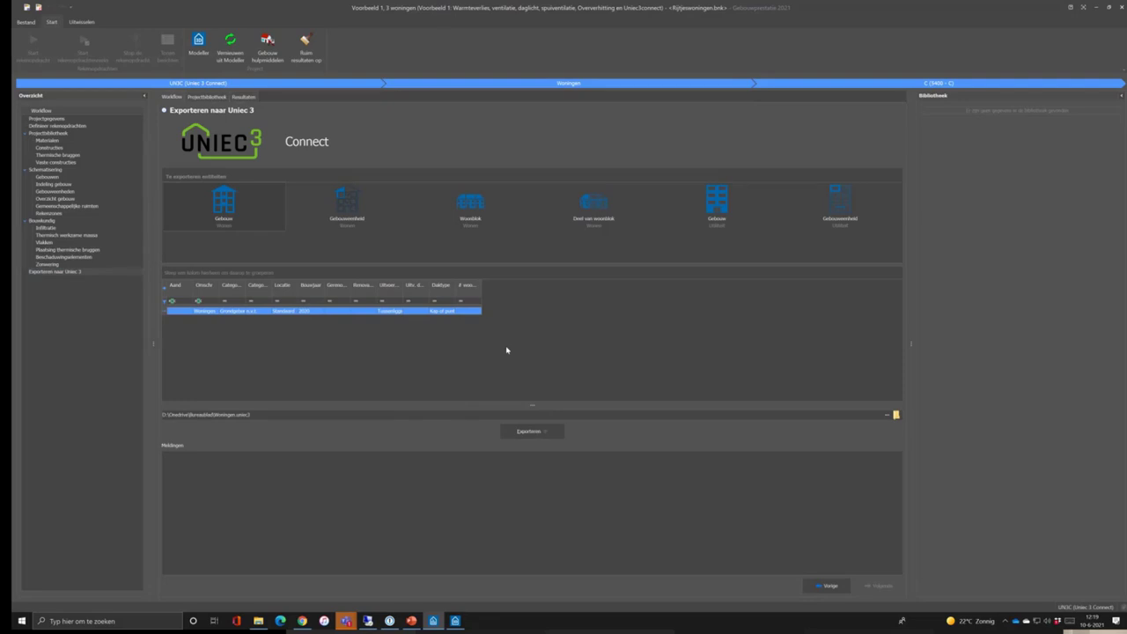
click(468, 198)
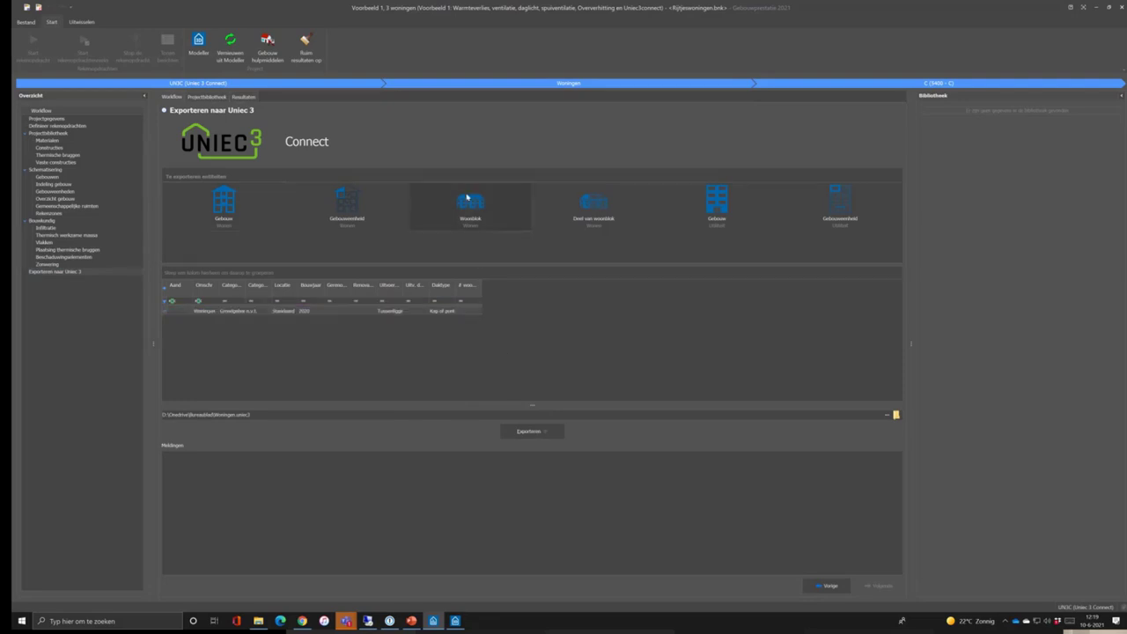
click(595, 220)
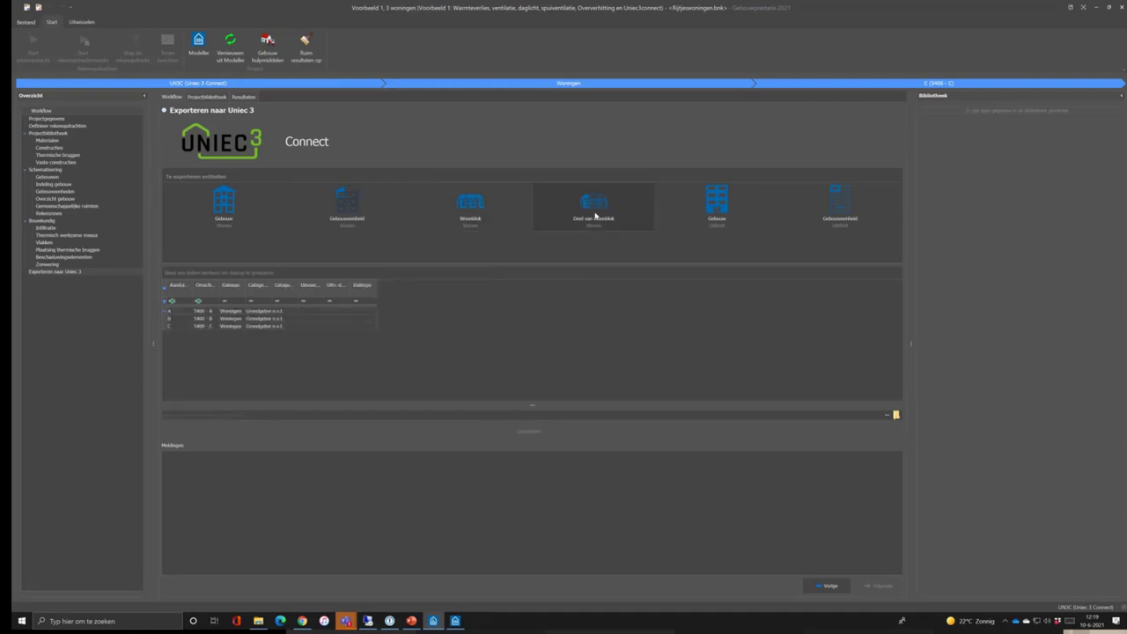
click(243, 311)
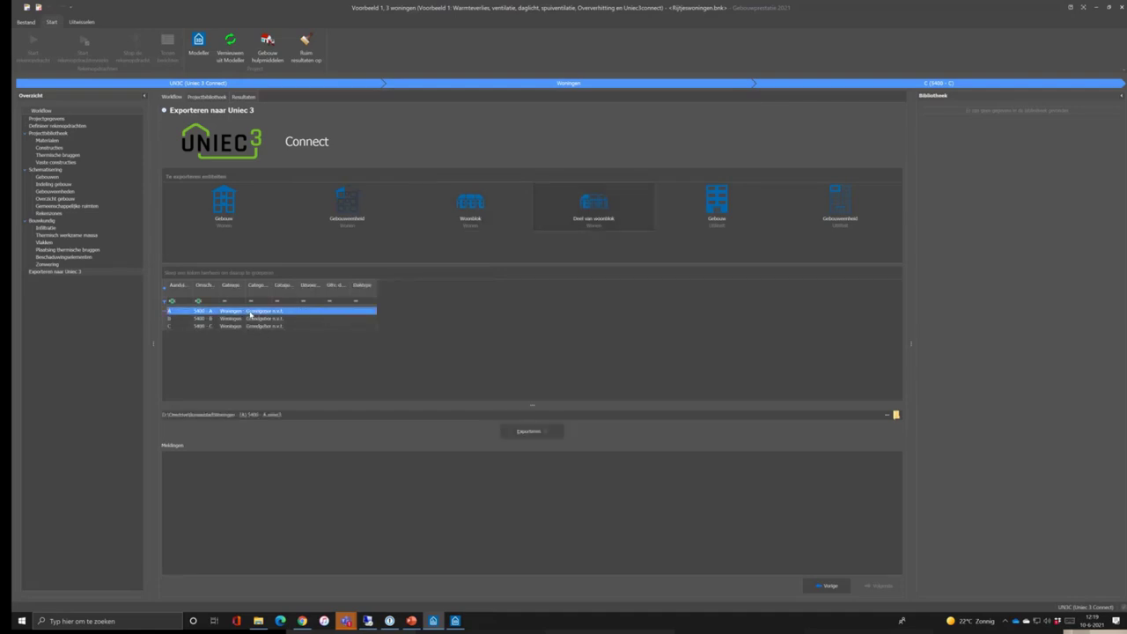
ctrl+click(262, 327)
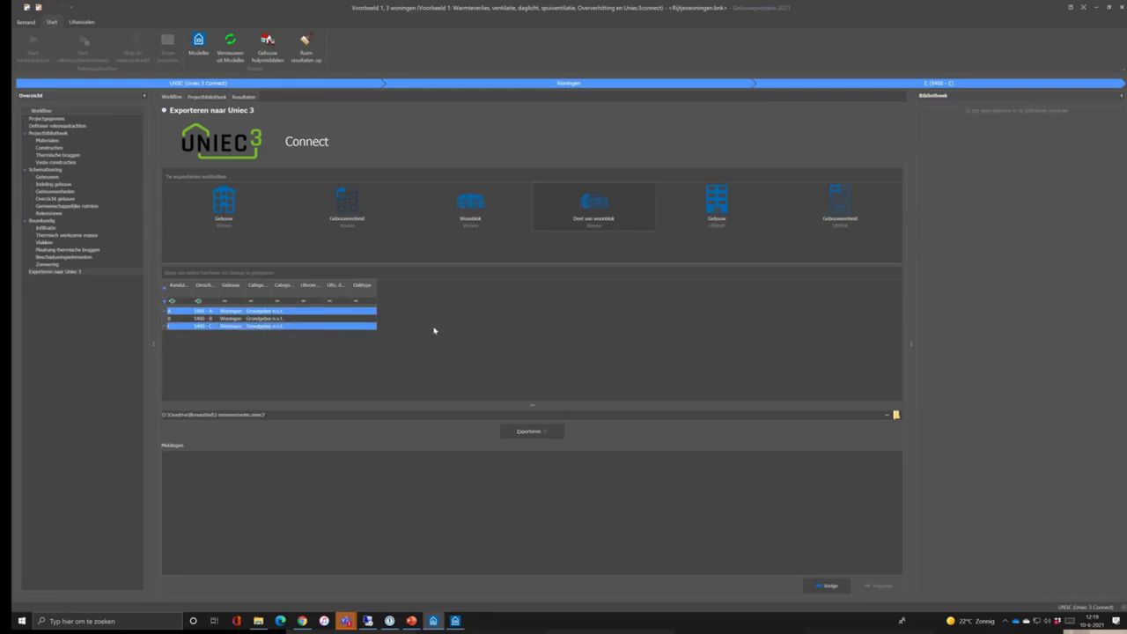
Export the Woningen building as a Woonblok to Woningen.uniec3 and accept the disclaimer.
click(469, 206)
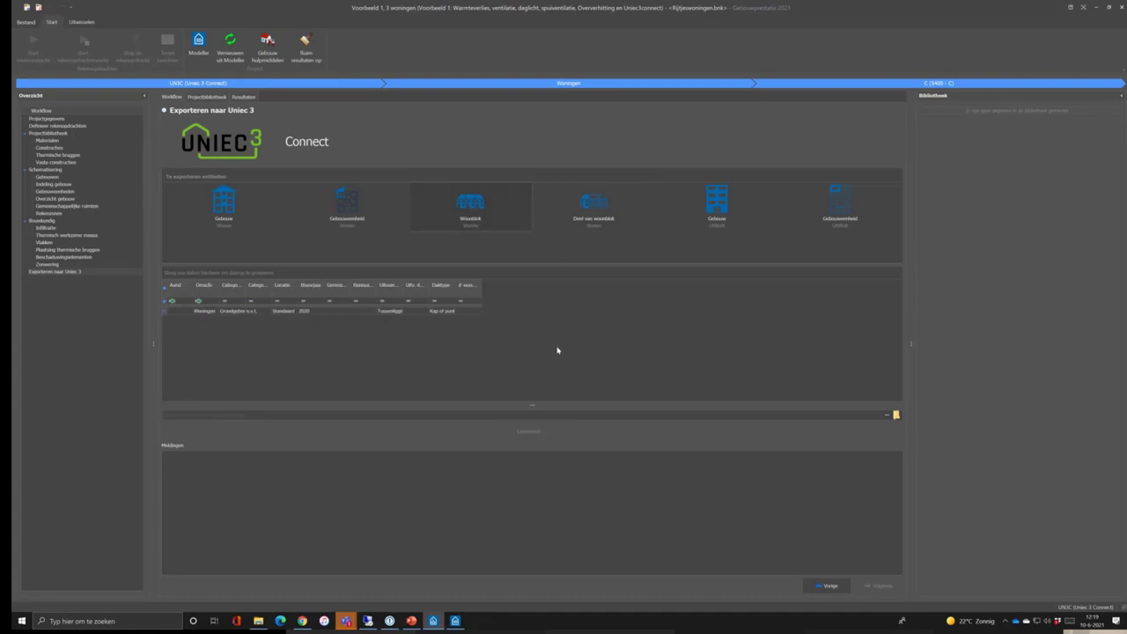
click(464, 312)
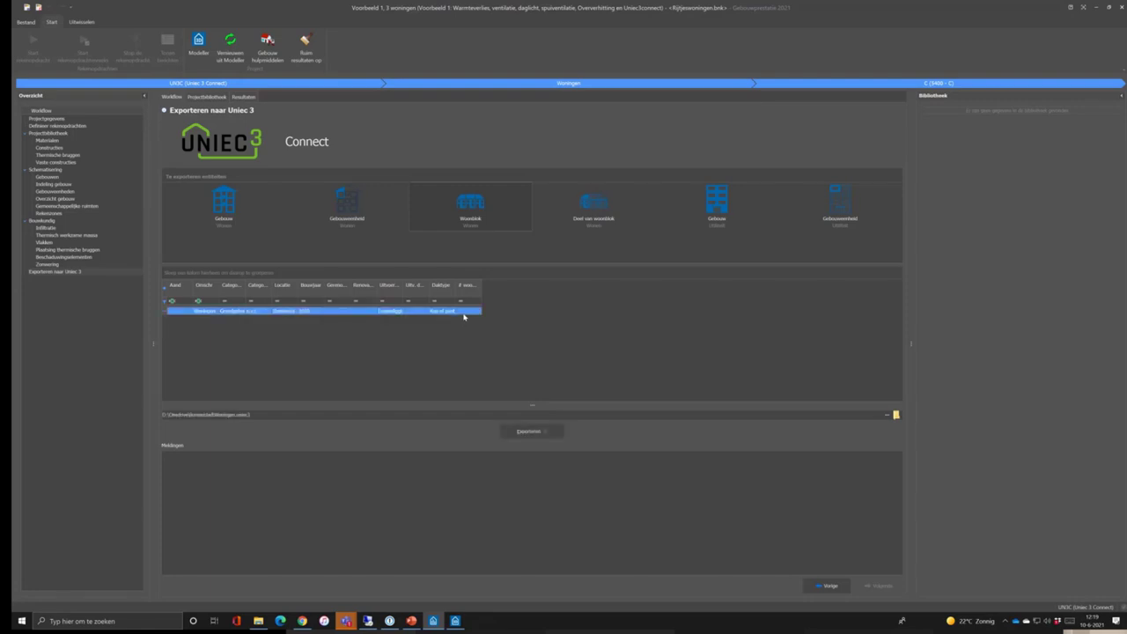
click(534, 432)
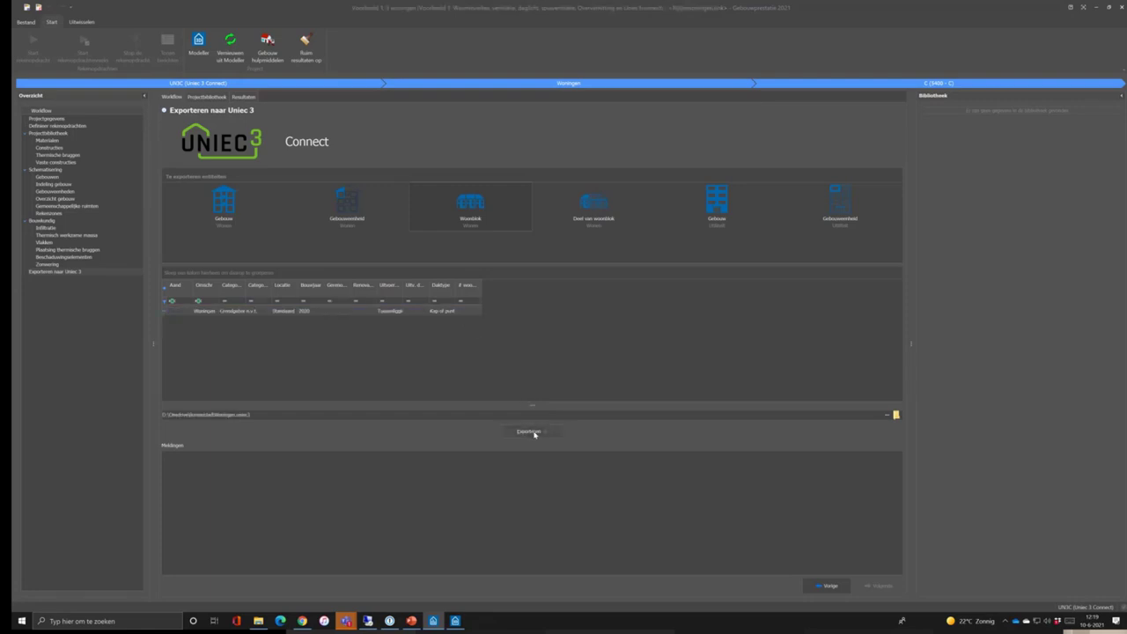
click(573, 347)
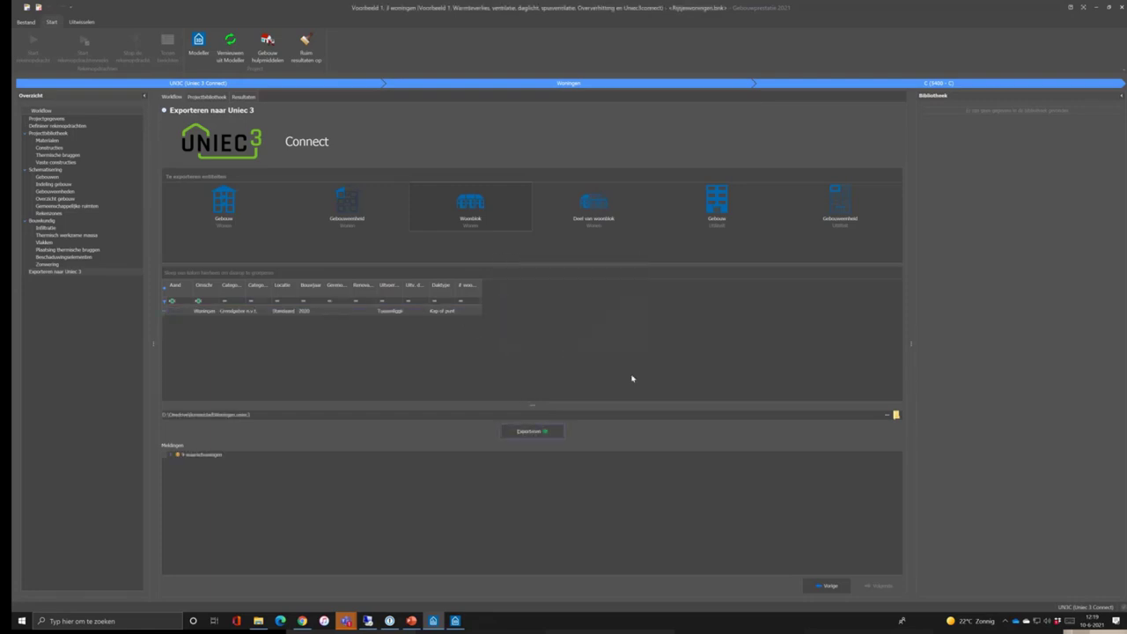
Examine the export warnings about the ground-floor perimeters and inspect the row-house model's floors and facade in Modeller.
click(170, 455)
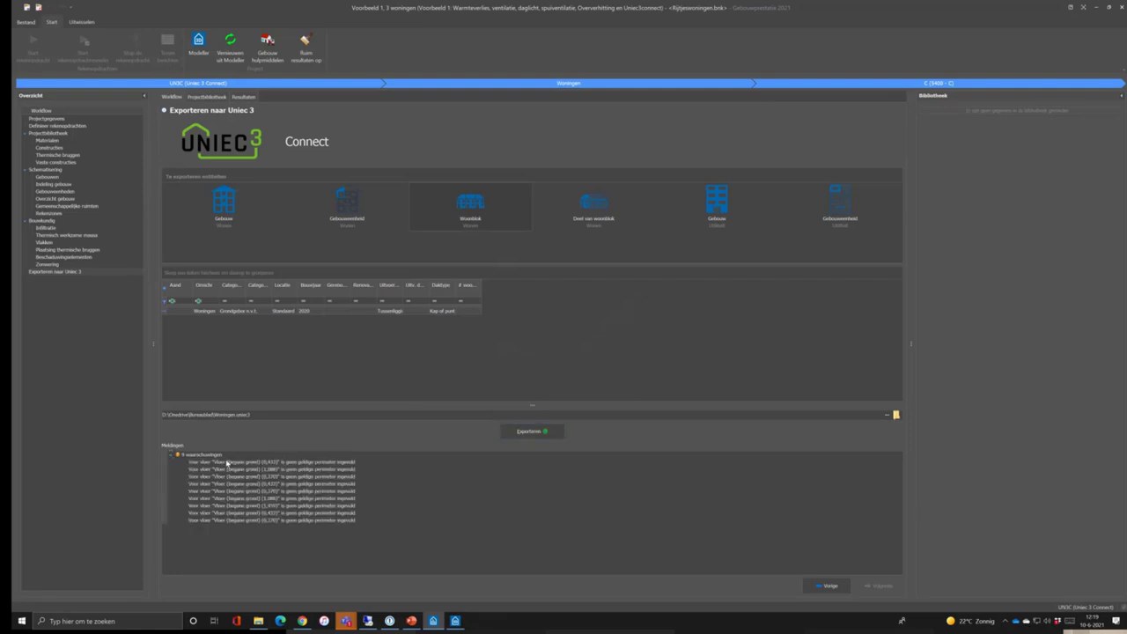
click(275, 461)
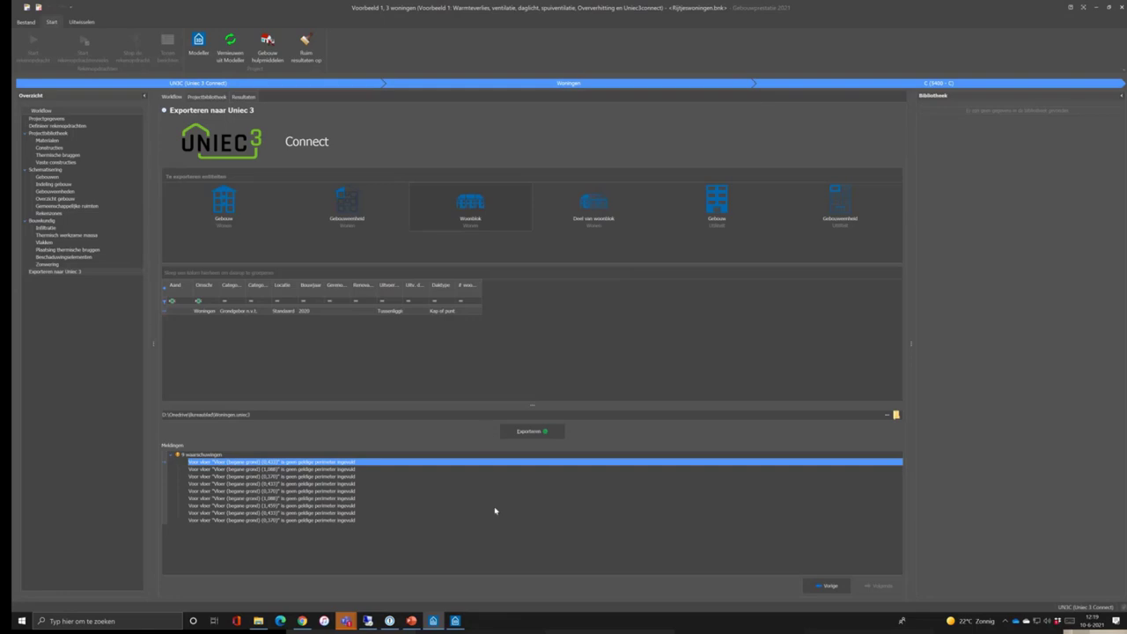
click(456, 621)
drag(478, 447, 445, 238)
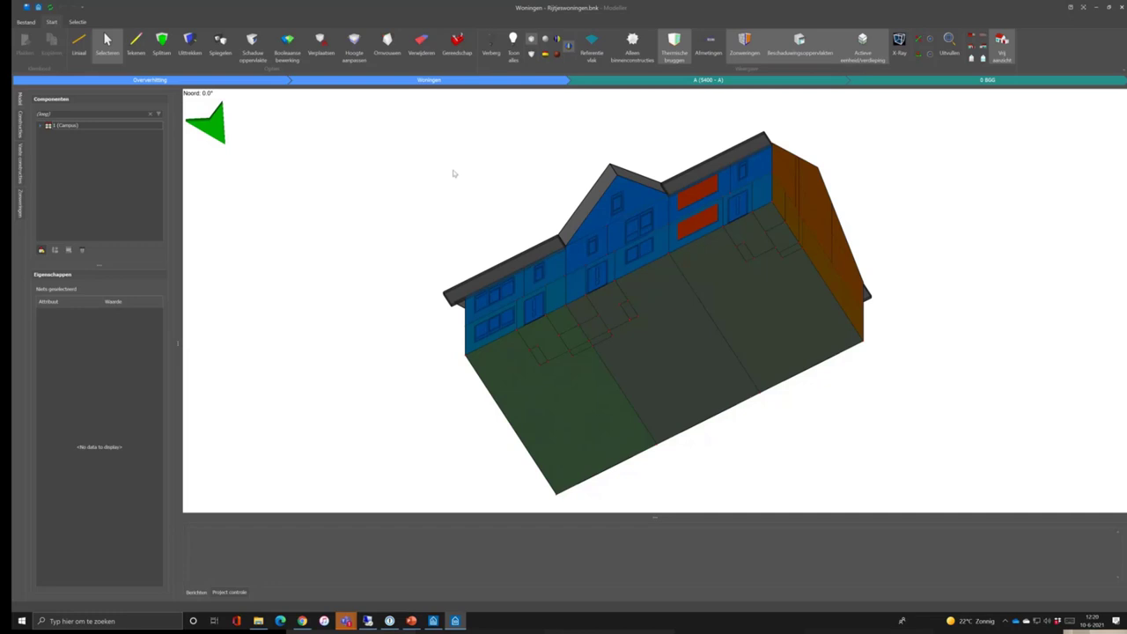
key(f)
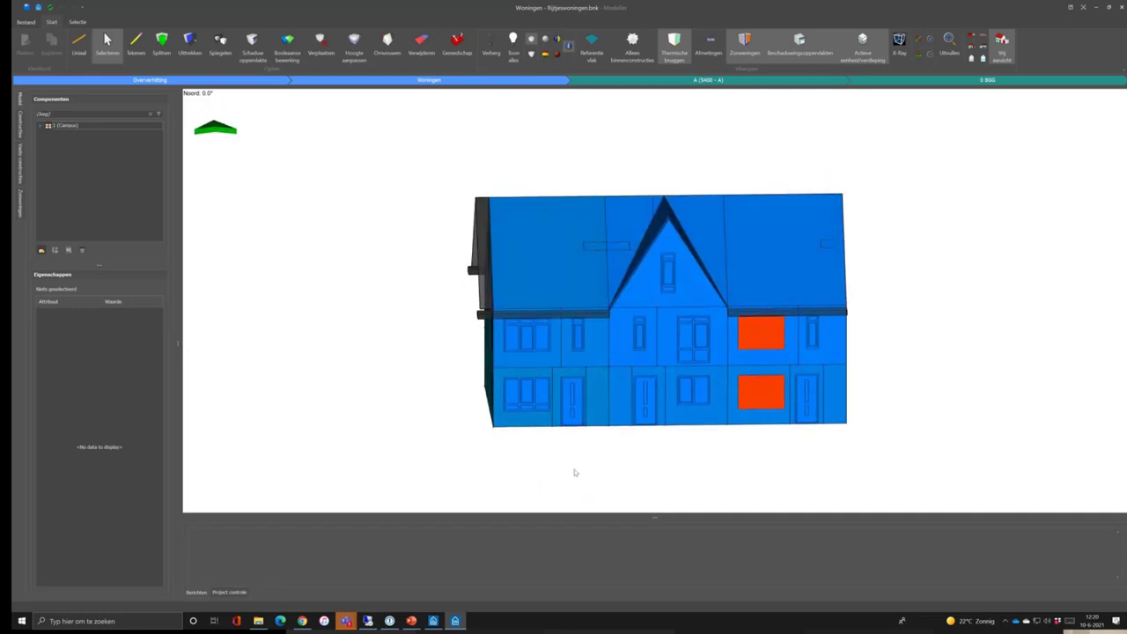
click(433, 621)
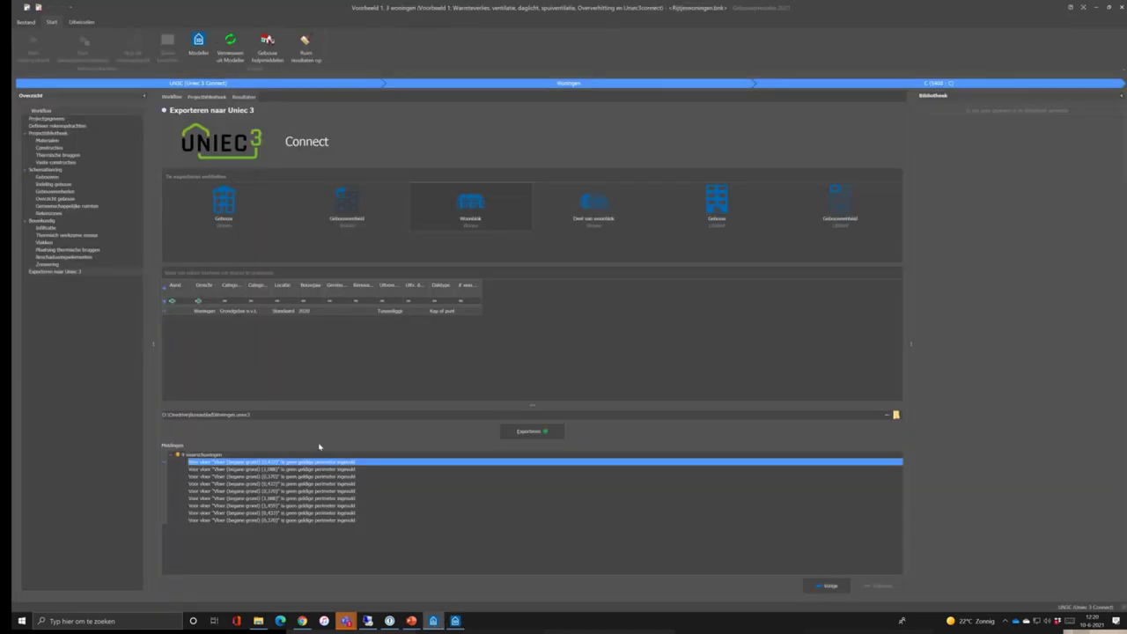
Export the Woonblok again under the file name Woningen 2.uniec3 and accept the disclaimer.
click(244, 415)
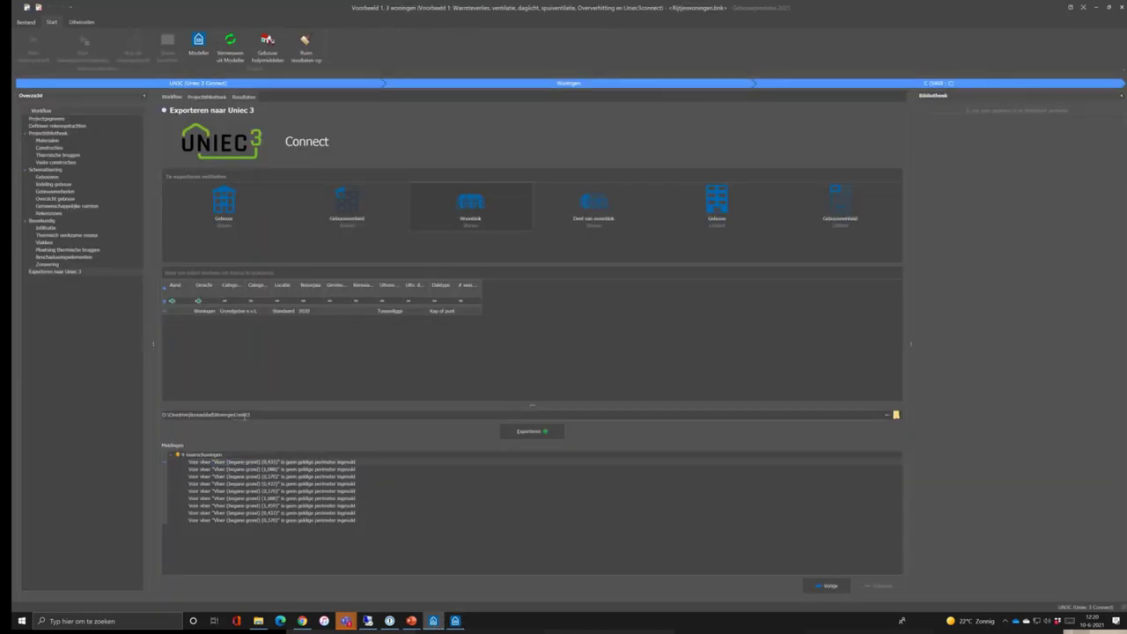
click(528, 436)
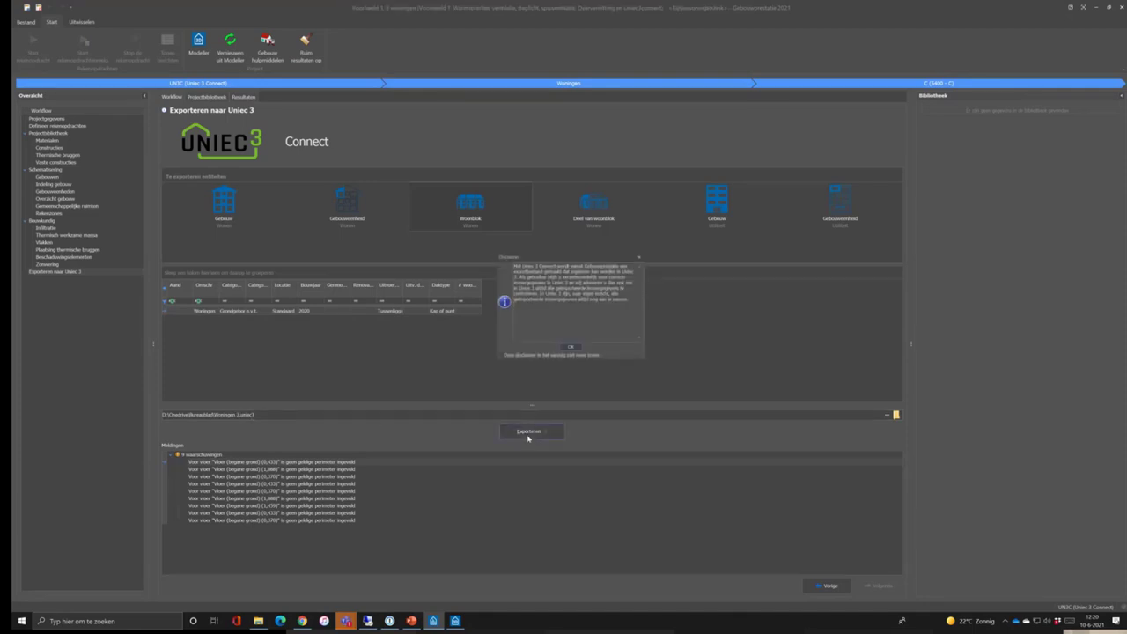
click(573, 349)
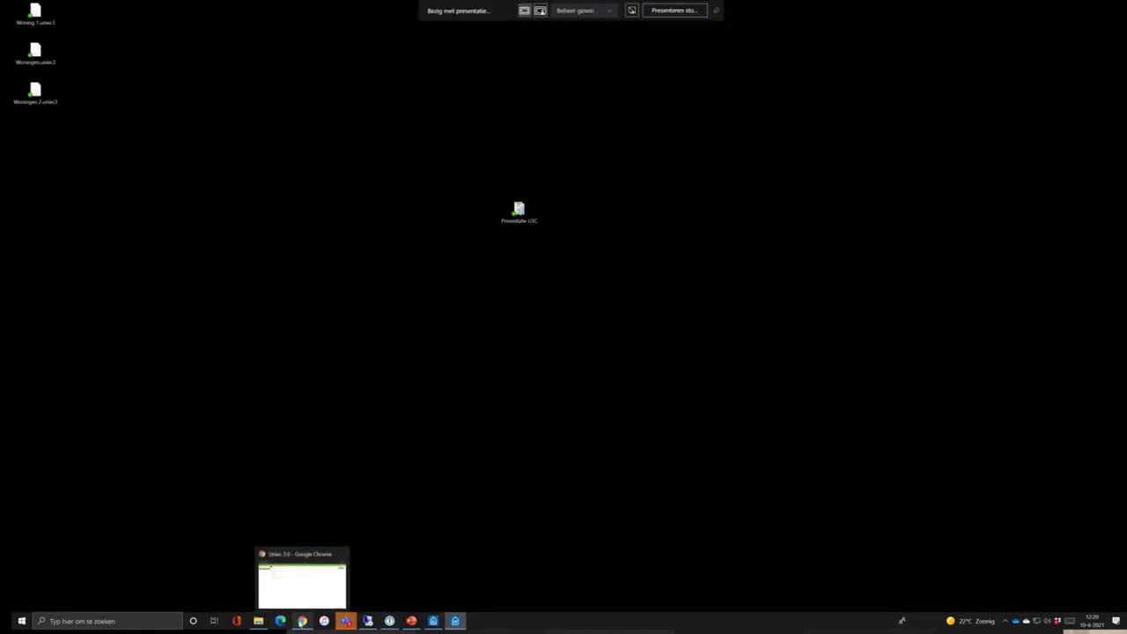
Switch to Uniec 3 in Chrome and import the file Woningen 2.uniec3 from the desktop.
key(alt+Tab)
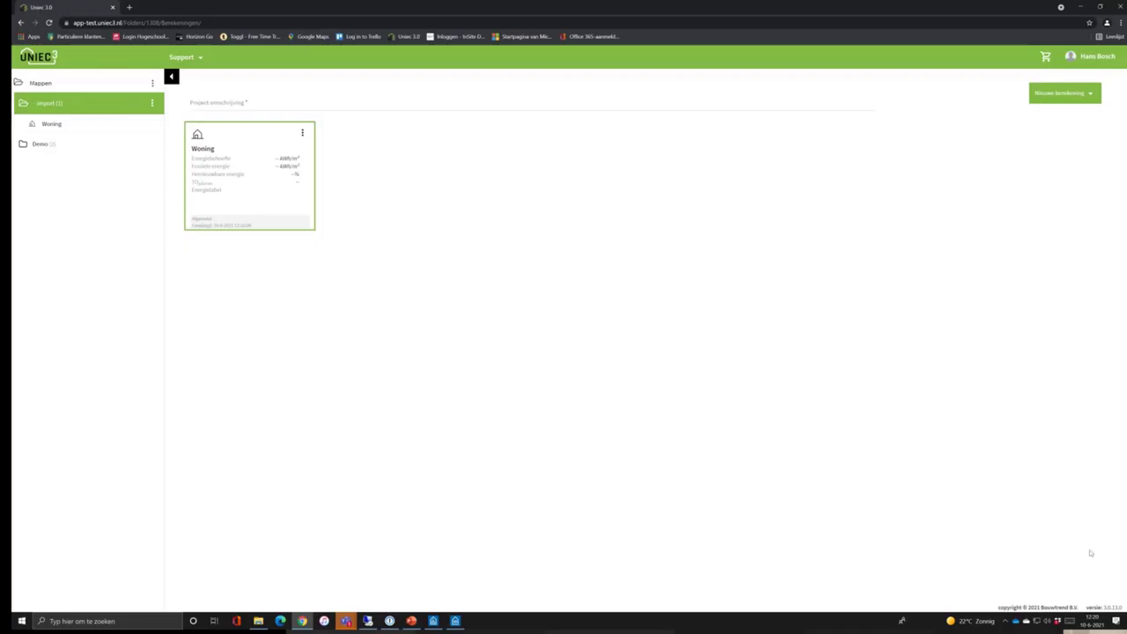
click(152, 83)
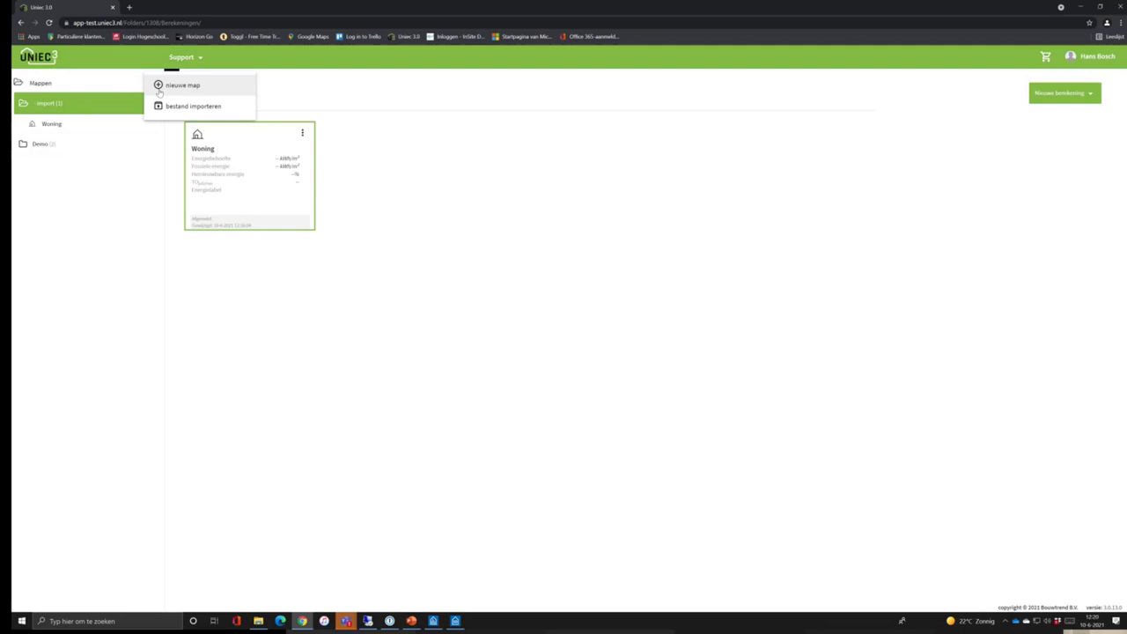
click(202, 105)
click(518, 342)
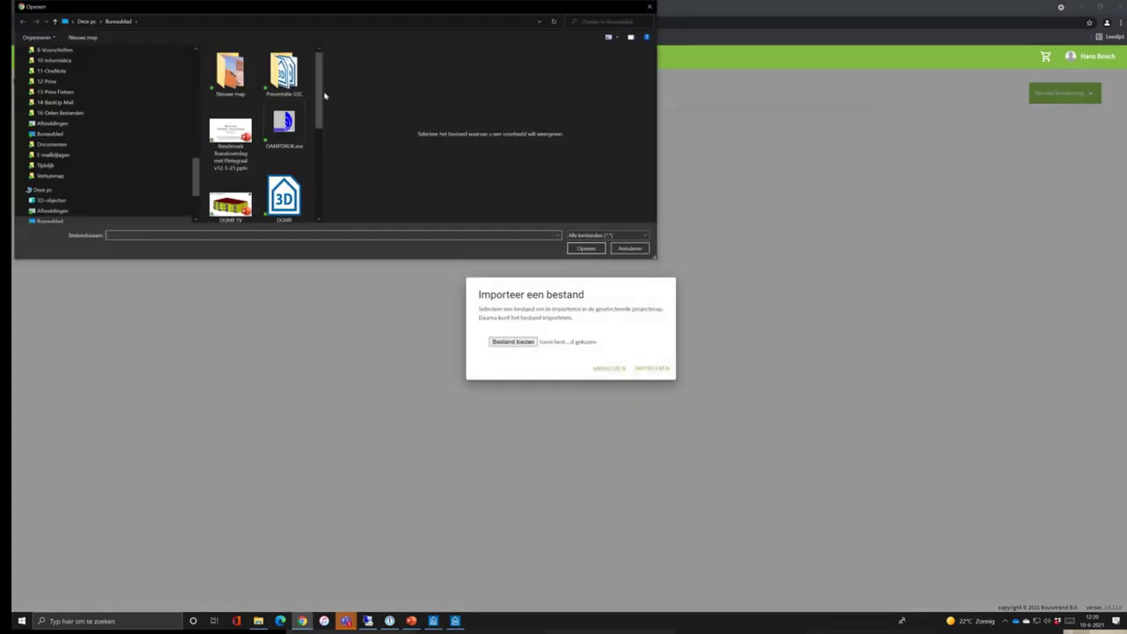
drag(320, 97, 318, 199)
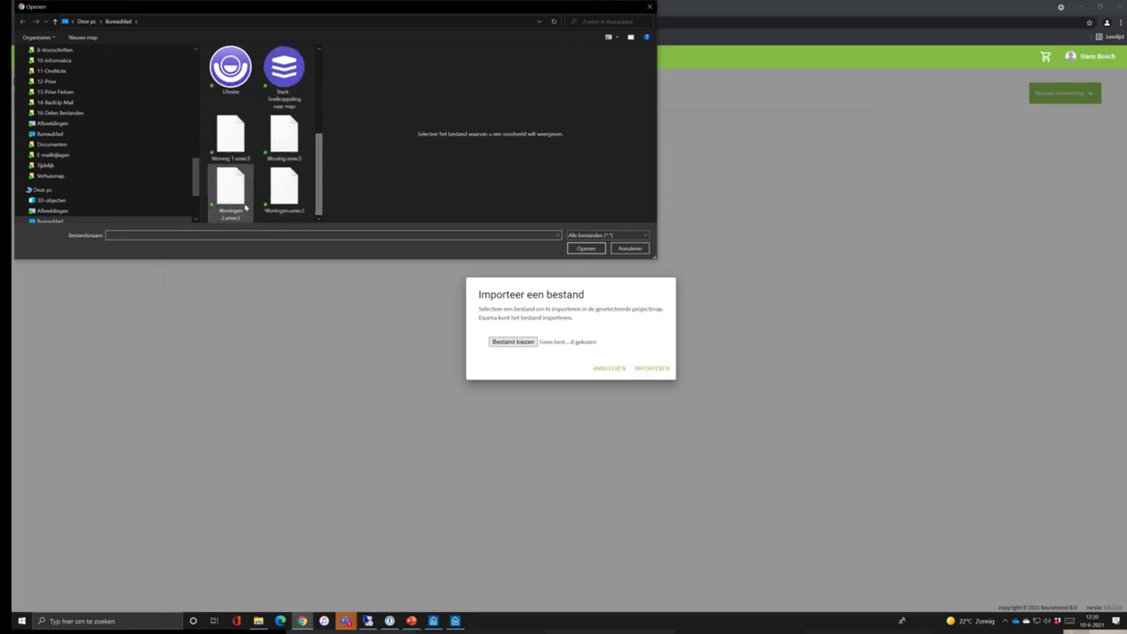
click(230, 186)
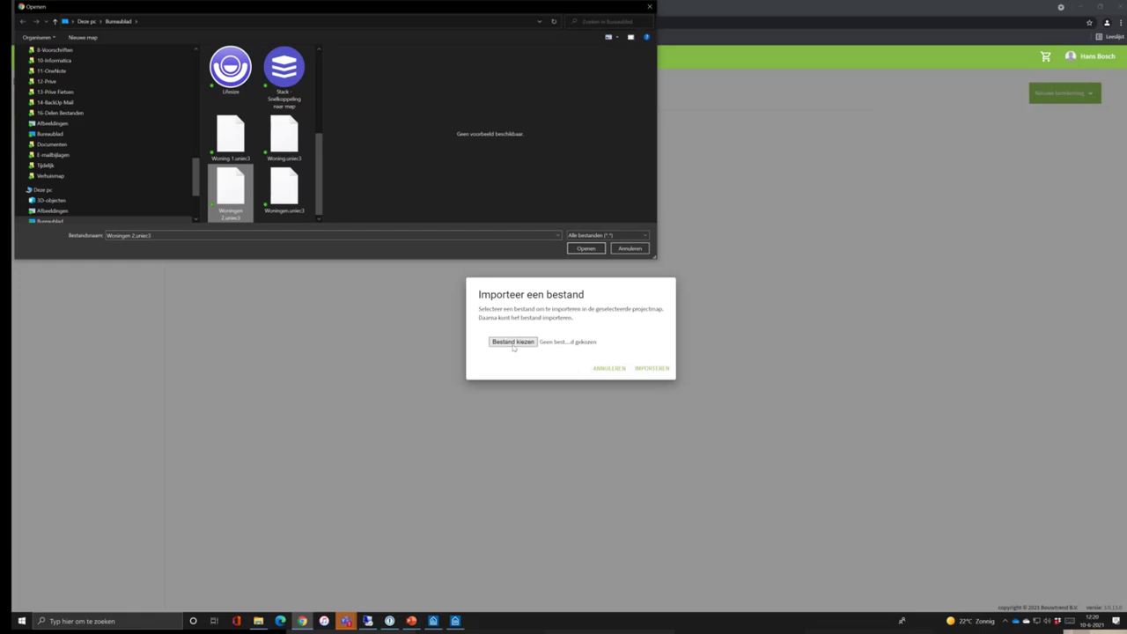
click(586, 248)
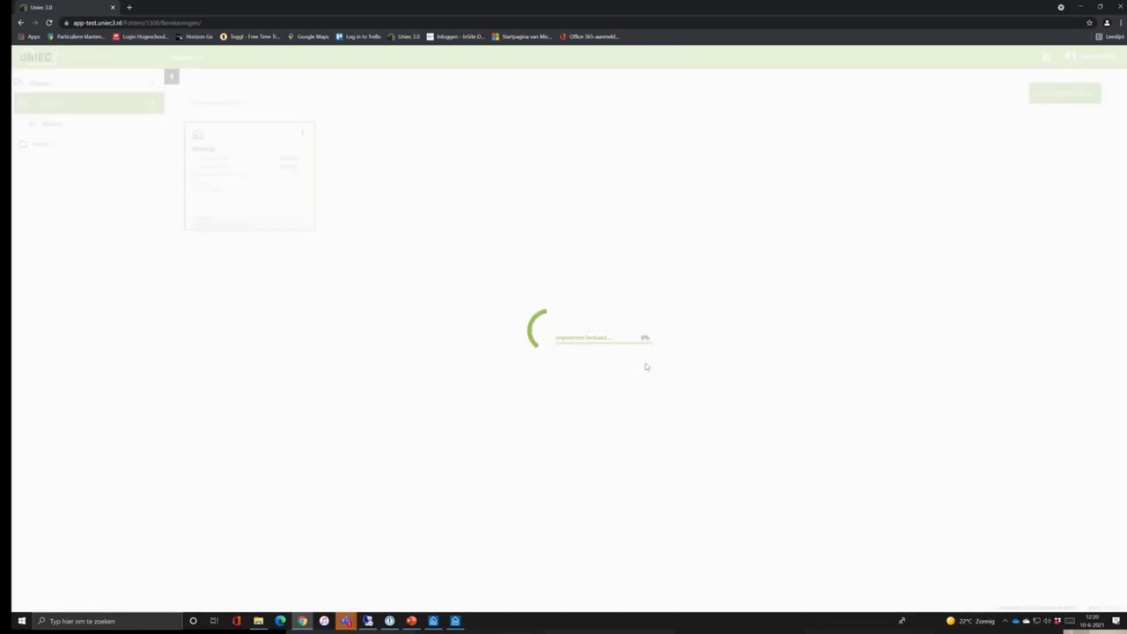
click(651, 368)
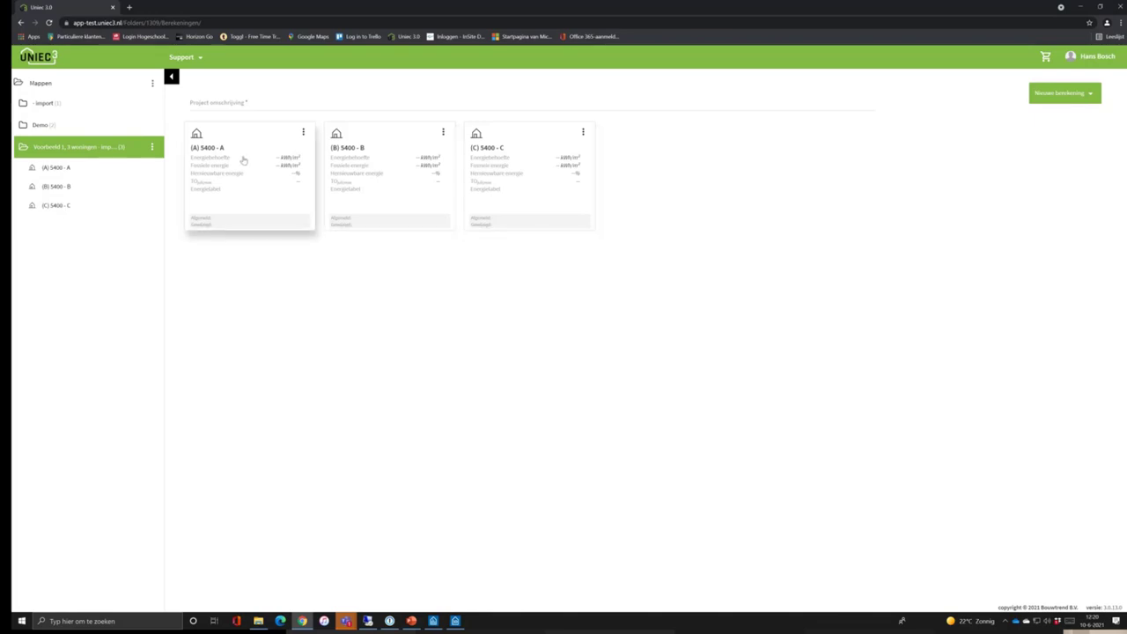
Open the imported calculation (A) 5400 - A to view its general data and building layout, and return to the project overview.
click(74, 171)
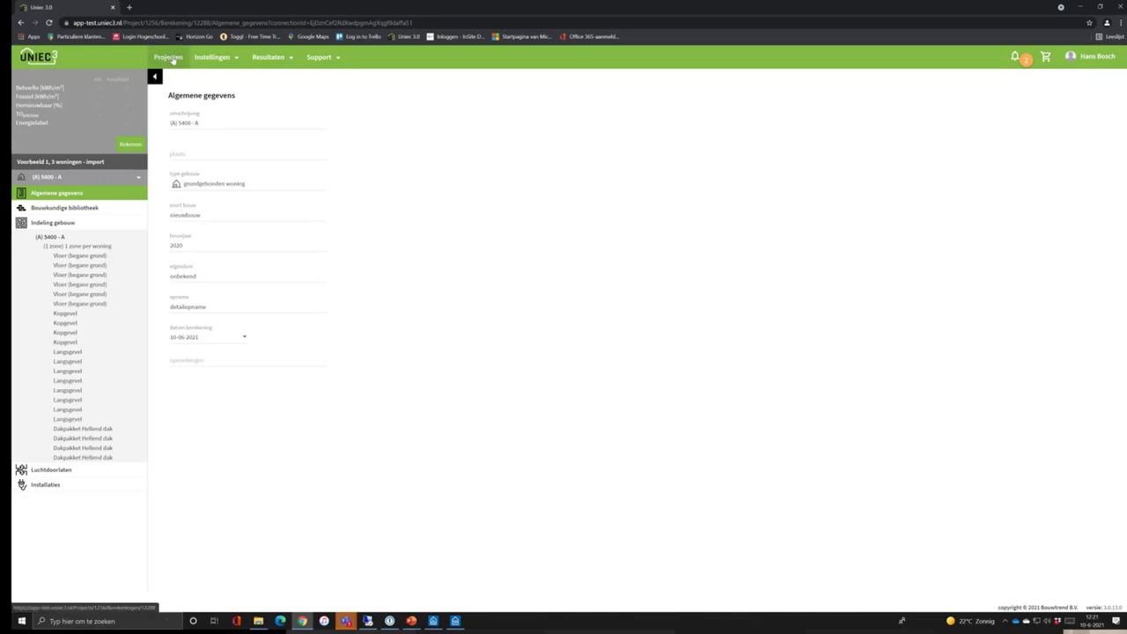
click(170, 58)
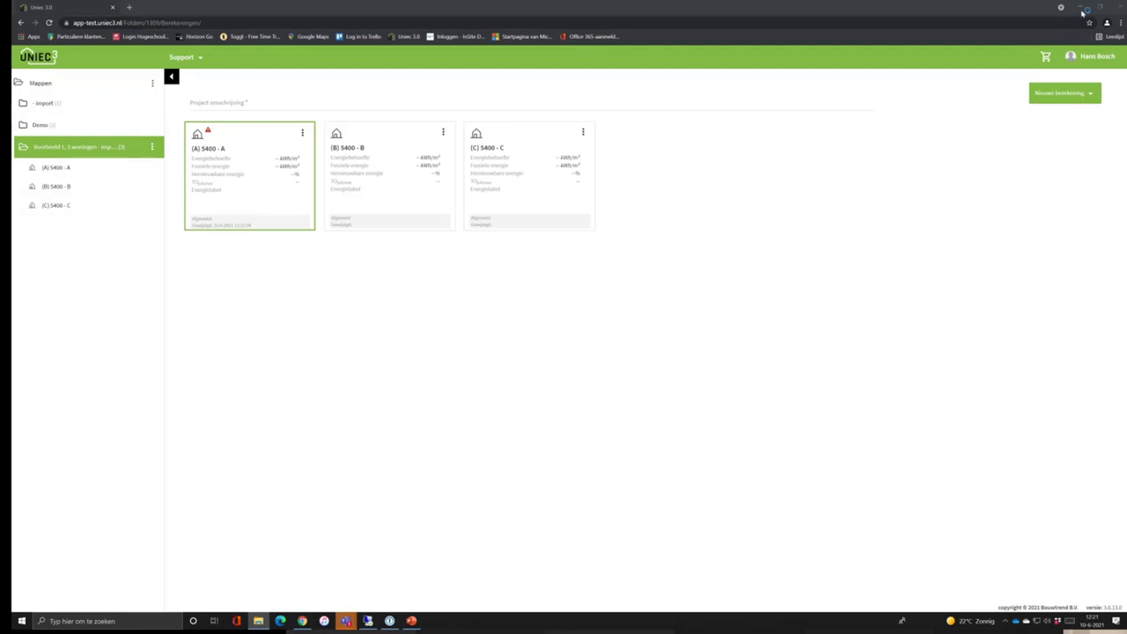
Minimize the browser, switch to the Modeller window with Woongebouw.bnk and maximize it.
double_click(995, 13)
key(super+d)
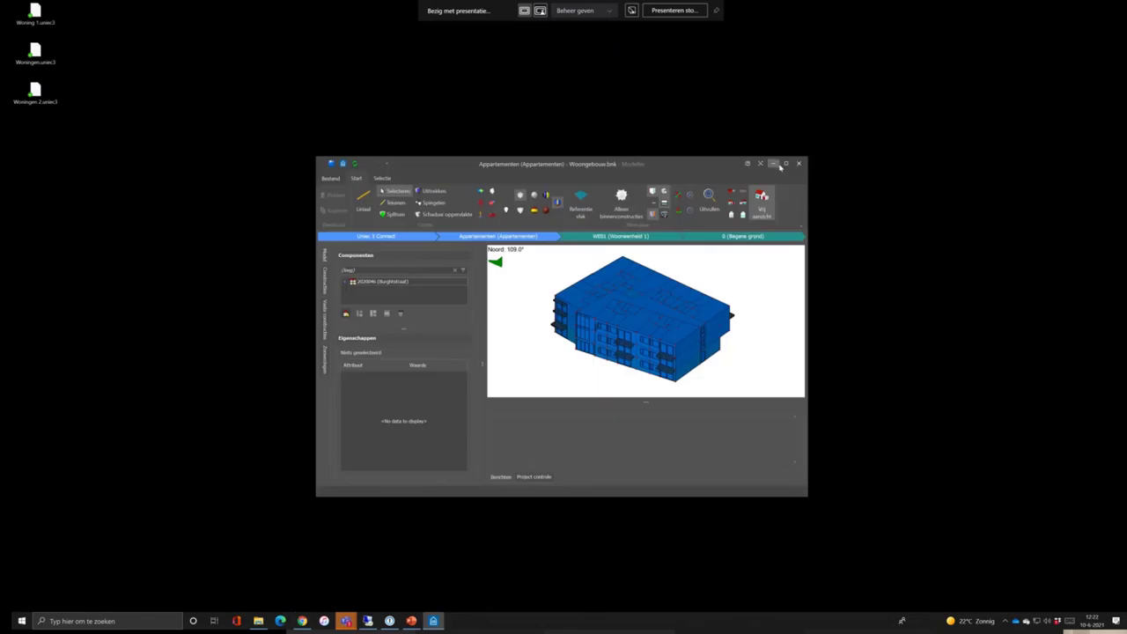
click(787, 165)
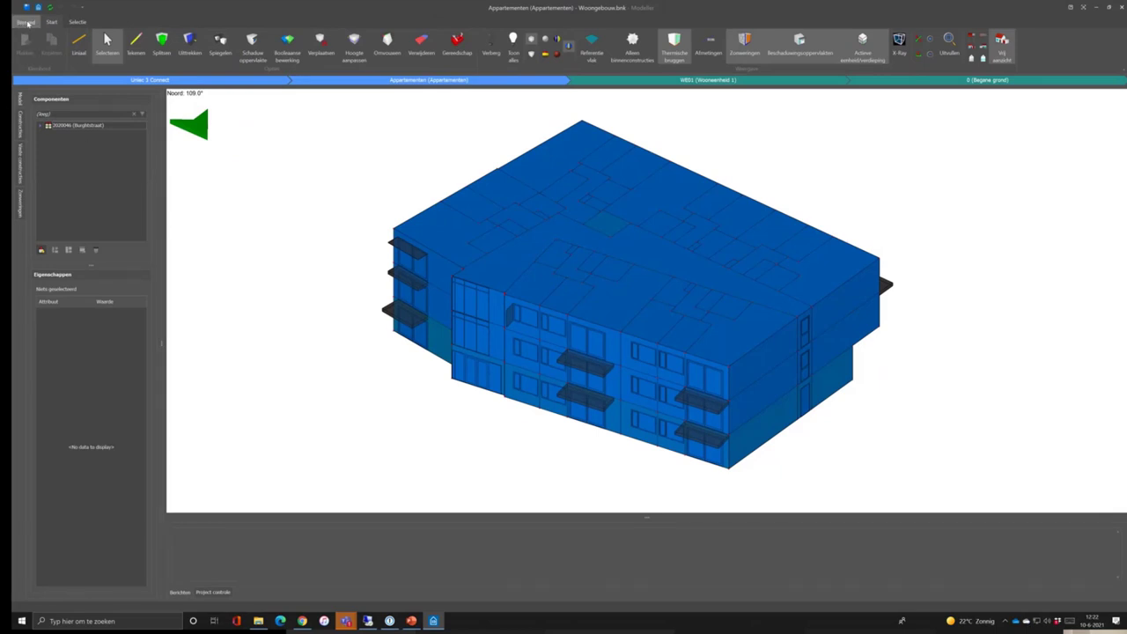
Change the application theme from the dark theme to a light one in the Modeller settings.
click(27, 23)
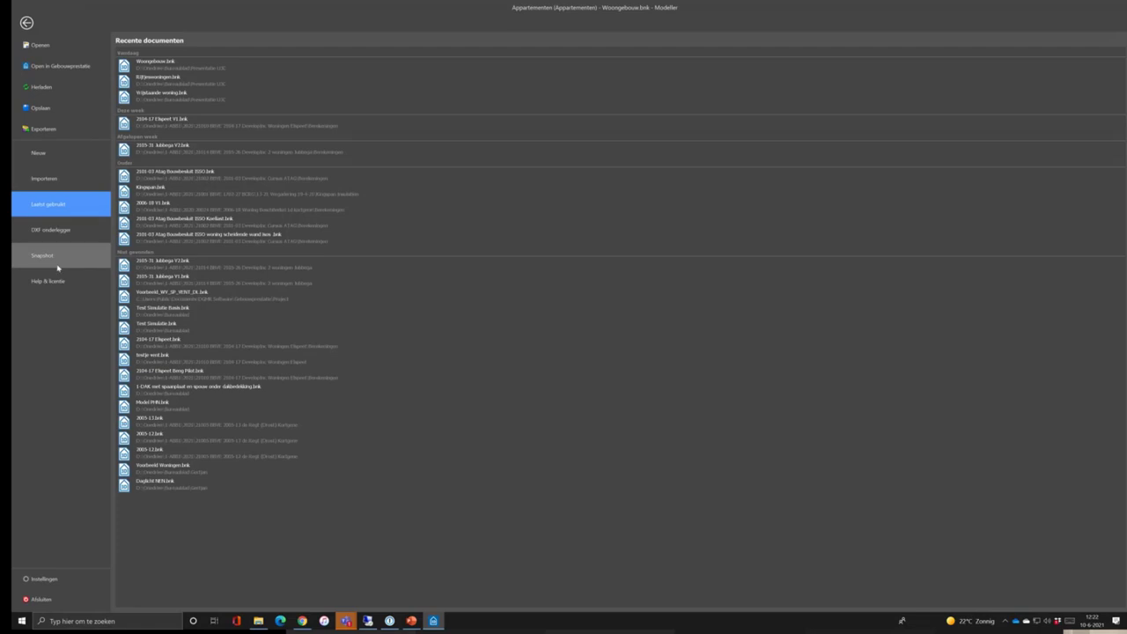
click(39, 579)
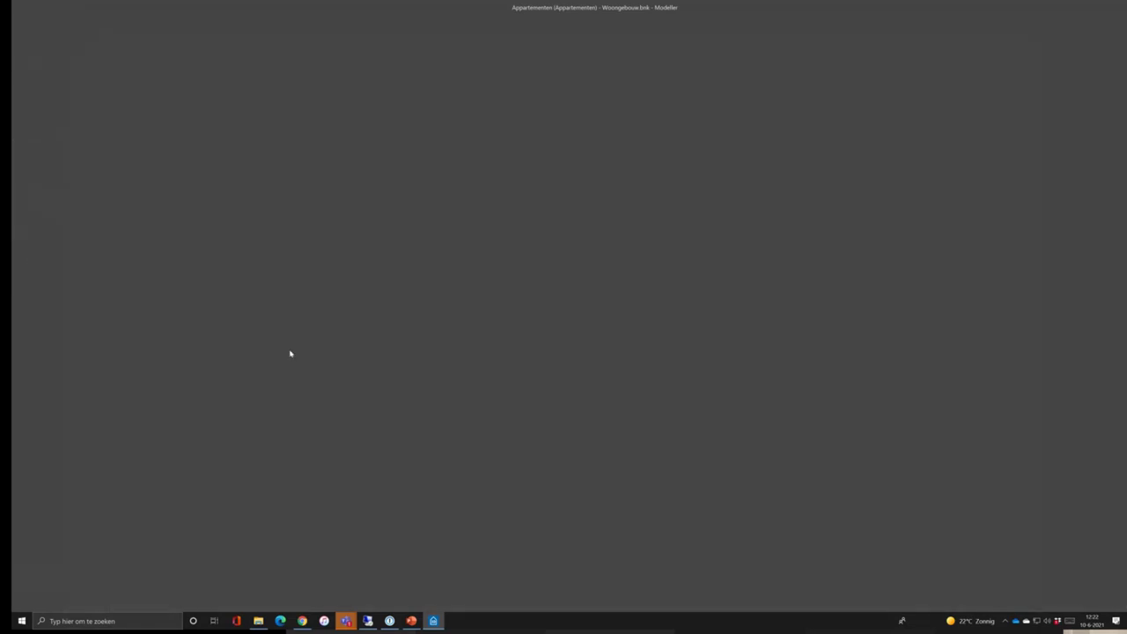
click(630, 246)
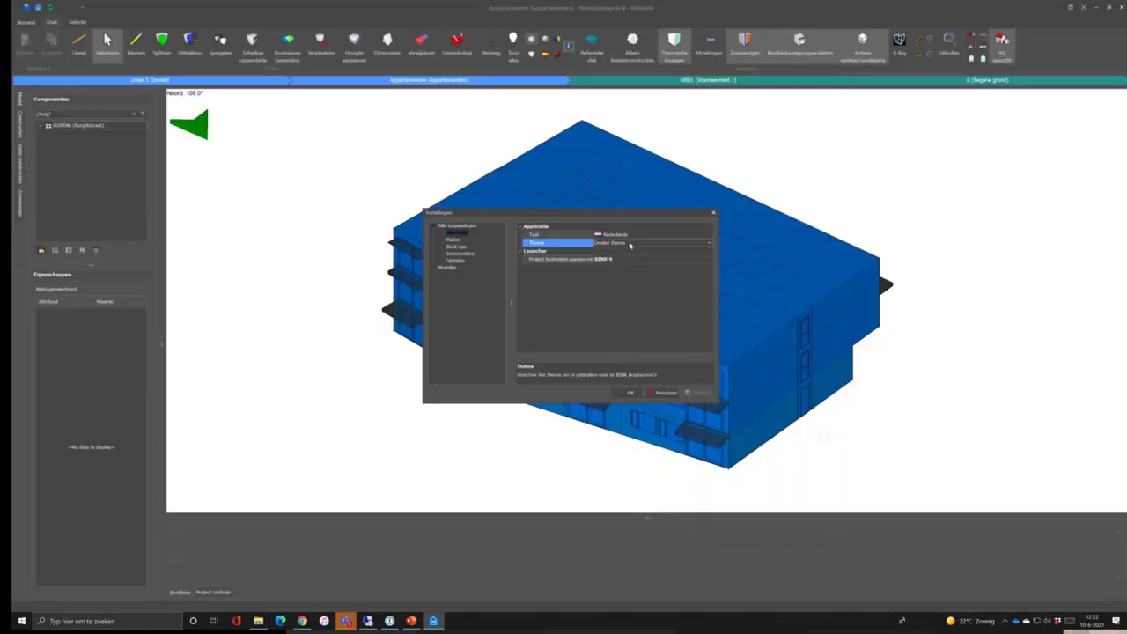
click(630, 243)
click(627, 259)
click(633, 394)
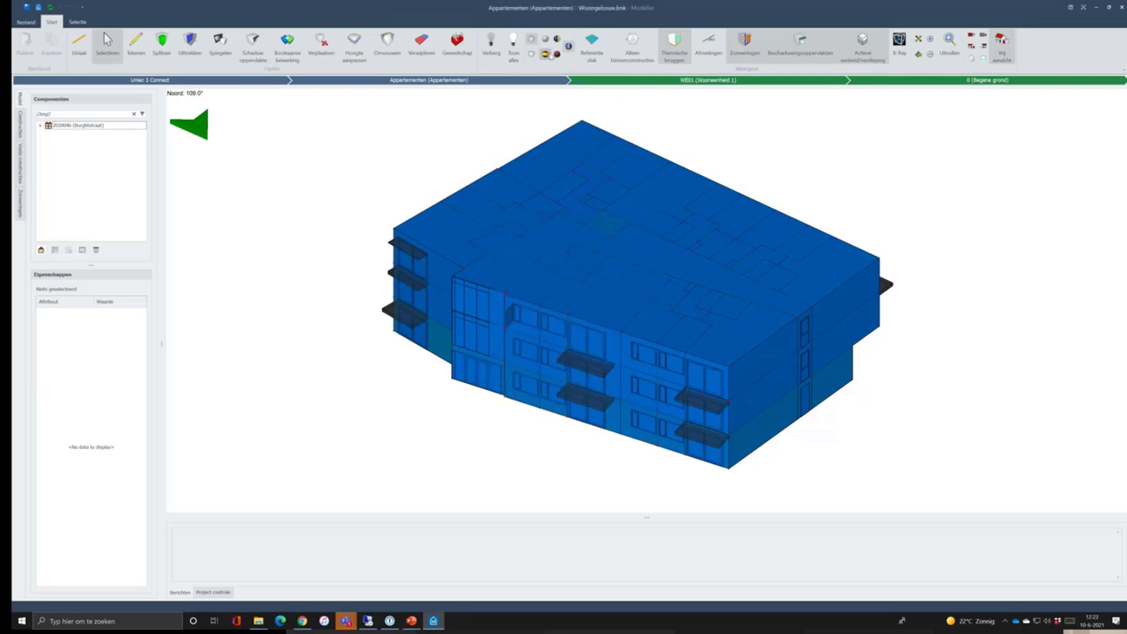
Display the apartment building with coloured surfaces, red for the roof and yellow for the facades, and inspect its side facade.
click(627, 51)
click(627, 51)
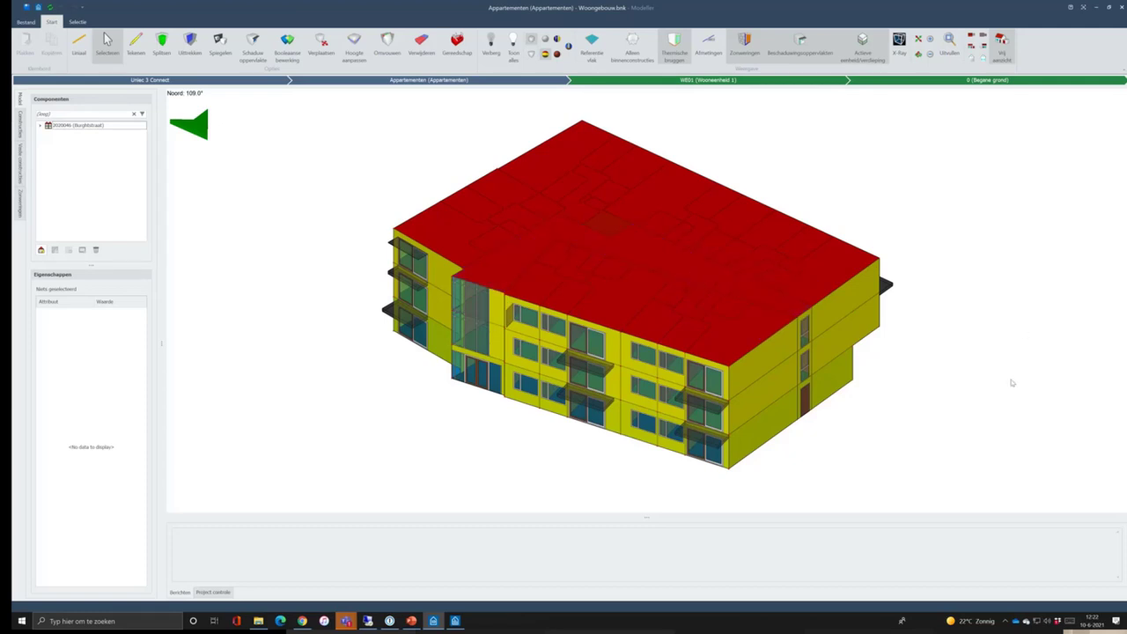
drag(994, 385, 908, 441)
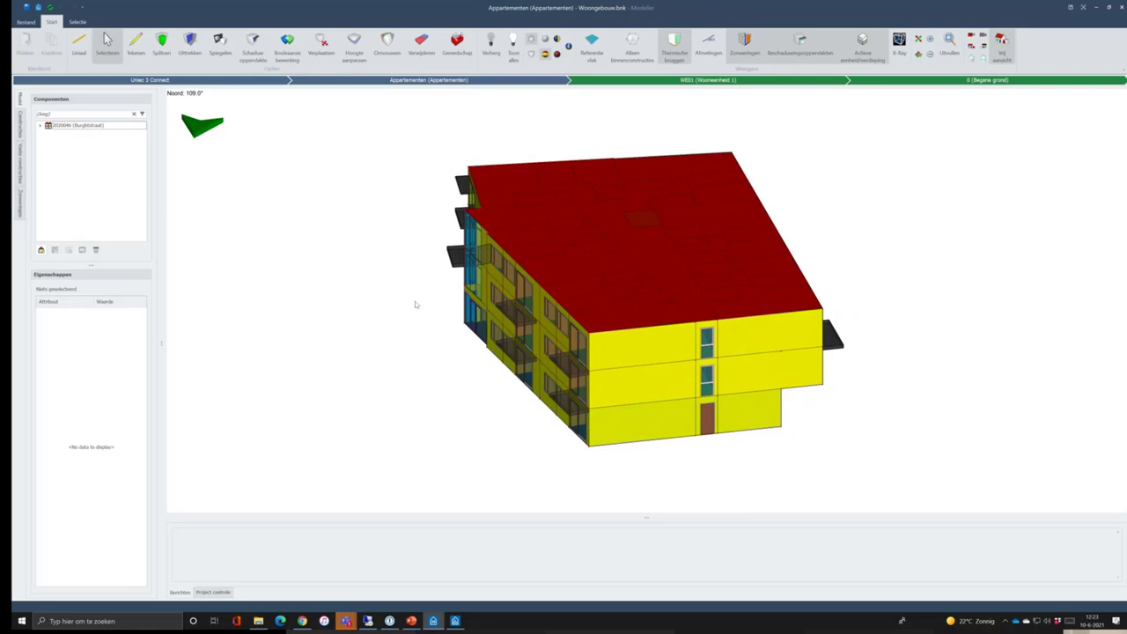
Switch to the Gebouwprestatie window with Woongebouw.bnk, maximize it and set the calculation type to UN3C (Uniec 3 connect).
drag(415, 304, 604, 383)
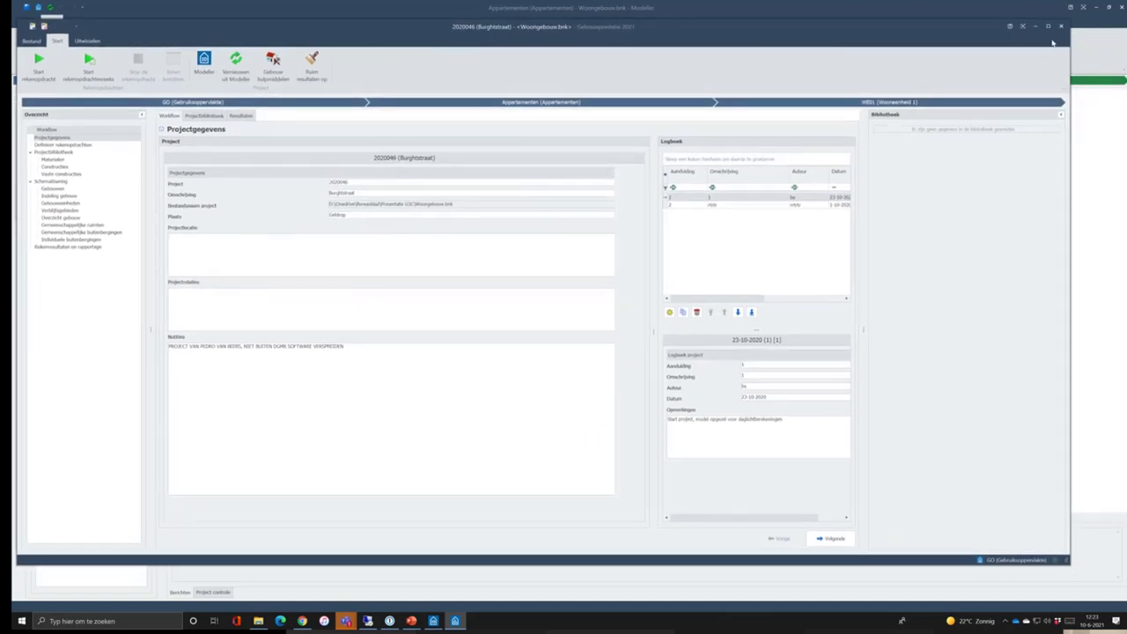
click(1048, 27)
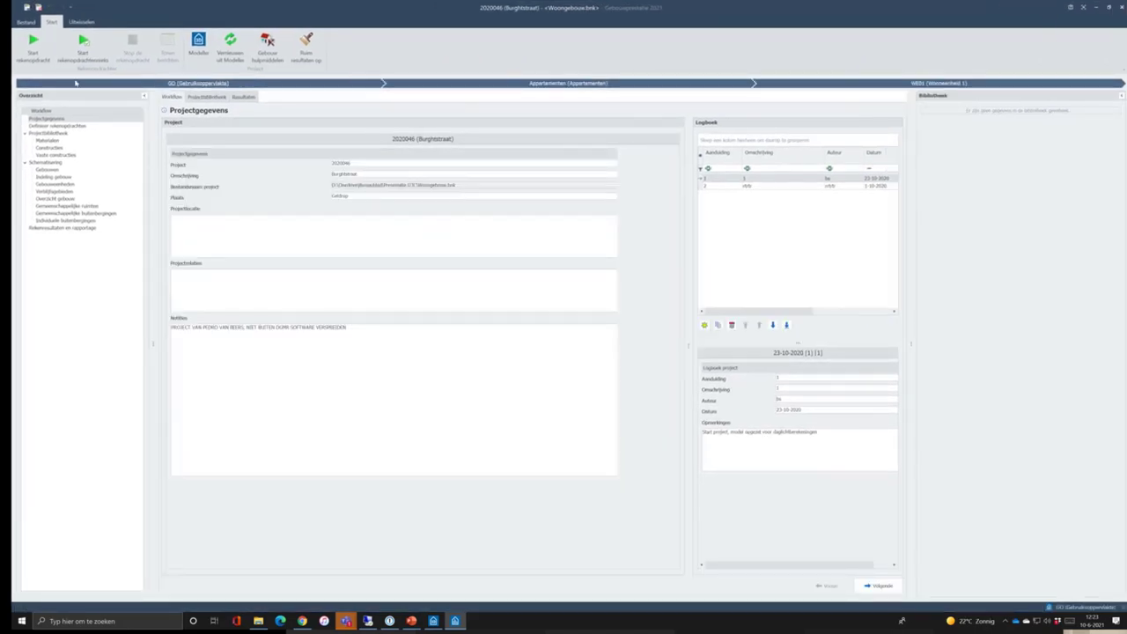
click(252, 85)
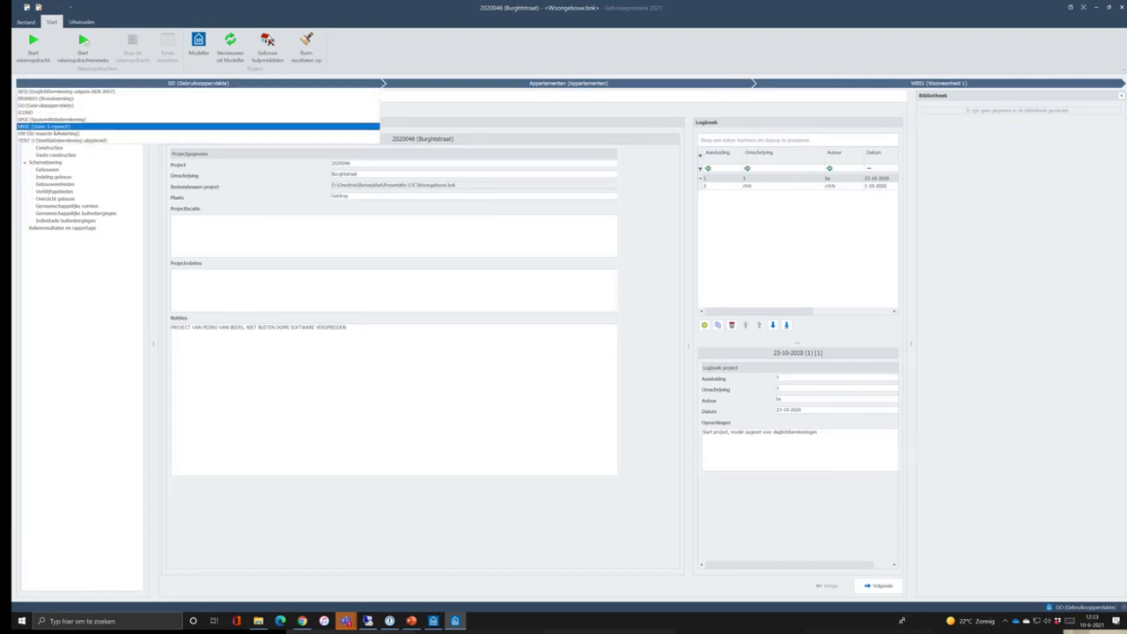
key(Escape)
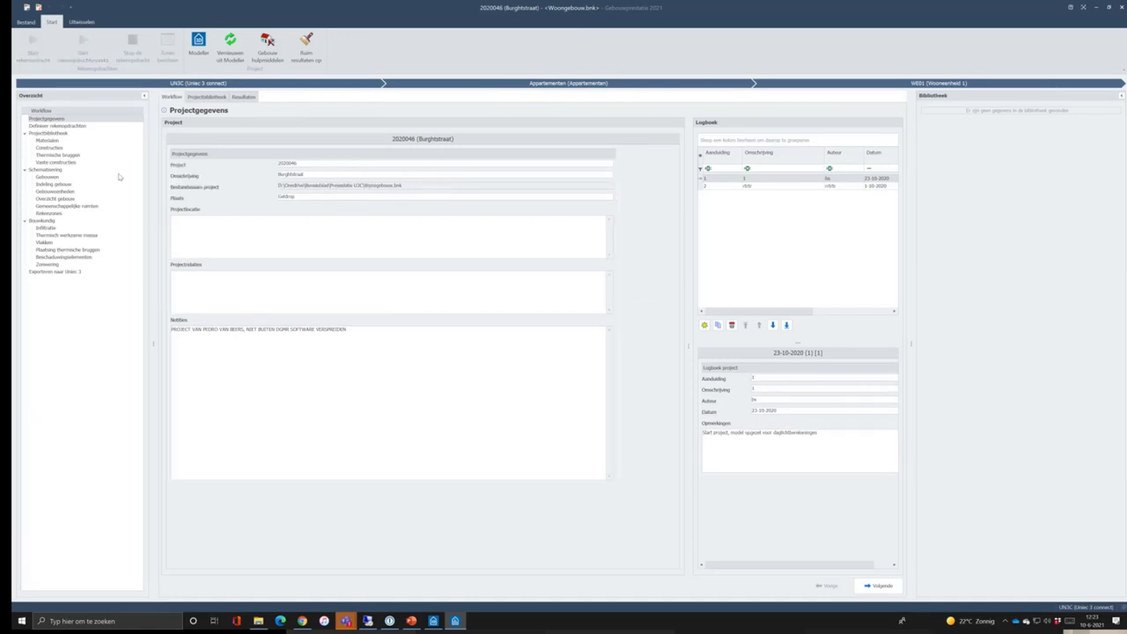
Review how the apartment rooms are linked to the building units, common rooms and calculation zones in the schematisation.
click(68, 193)
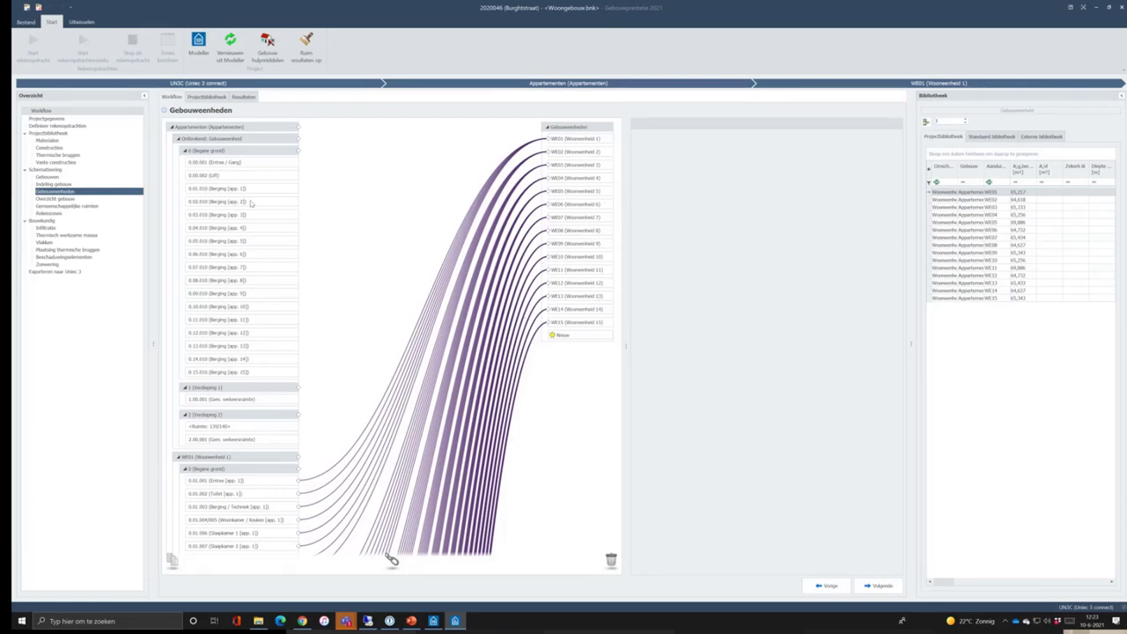
scroll(250, 202, down, 5)
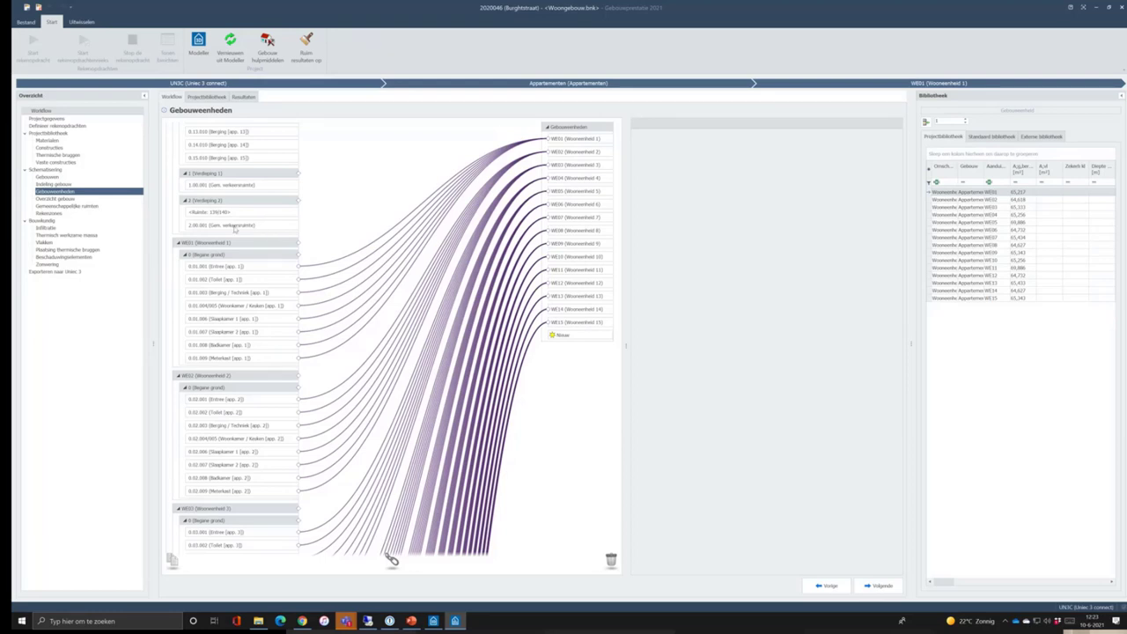
click(53, 214)
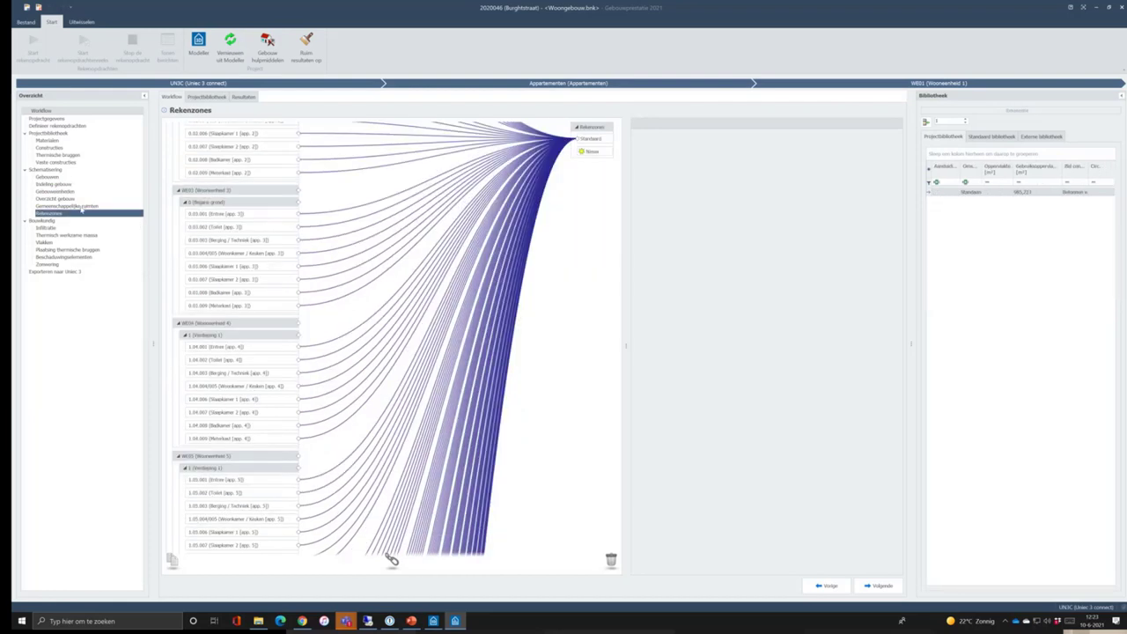
click(79, 207)
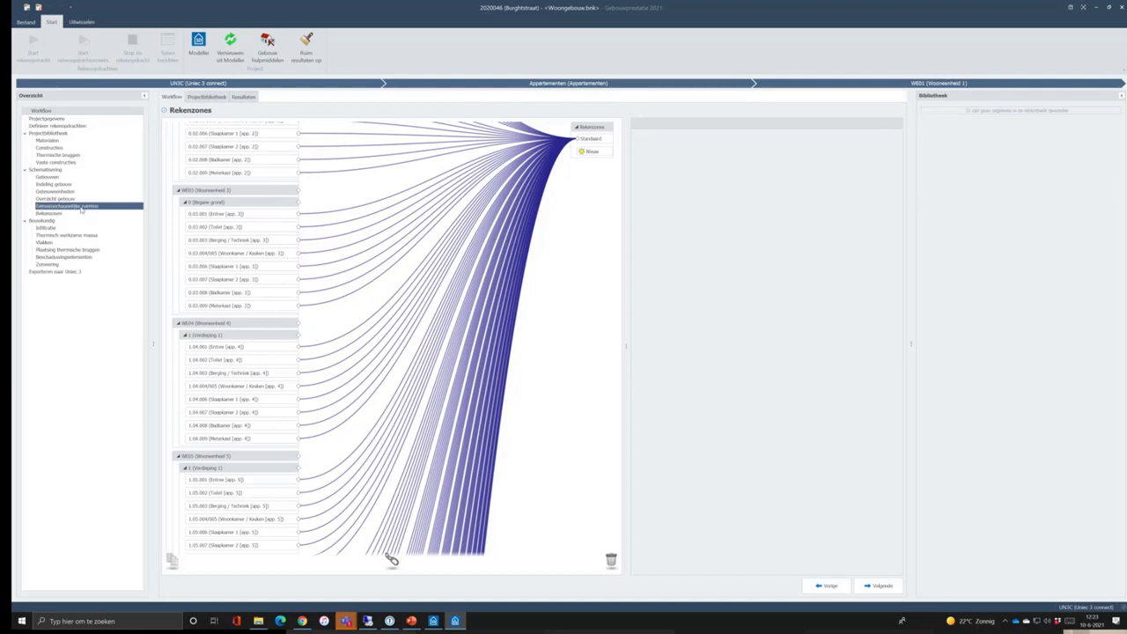
scroll(526, 394, down, 6)
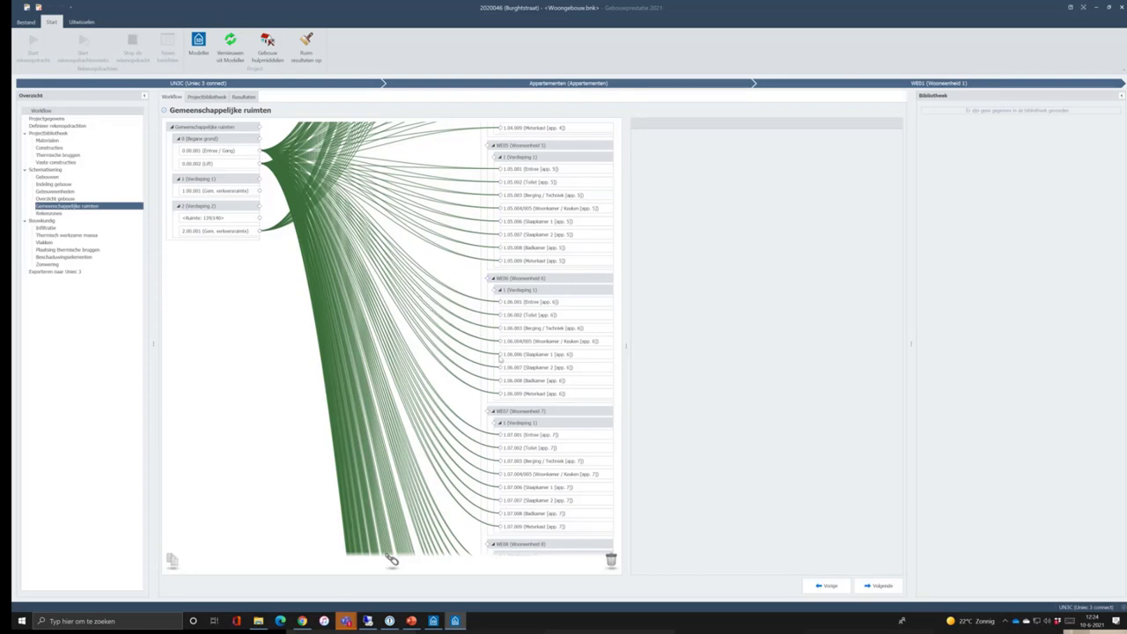
scroll(500, 356, up, 5)
click(51, 214)
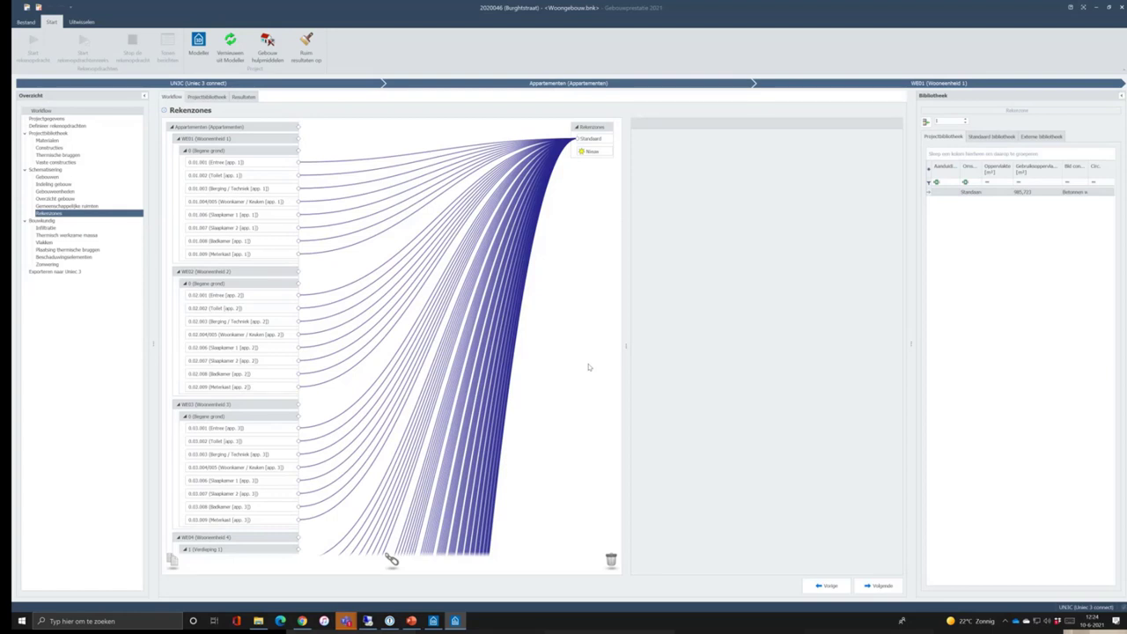
View the infiltration data and try setting the use of shading elements for window C to Nee and back to Ja.
click(46, 228)
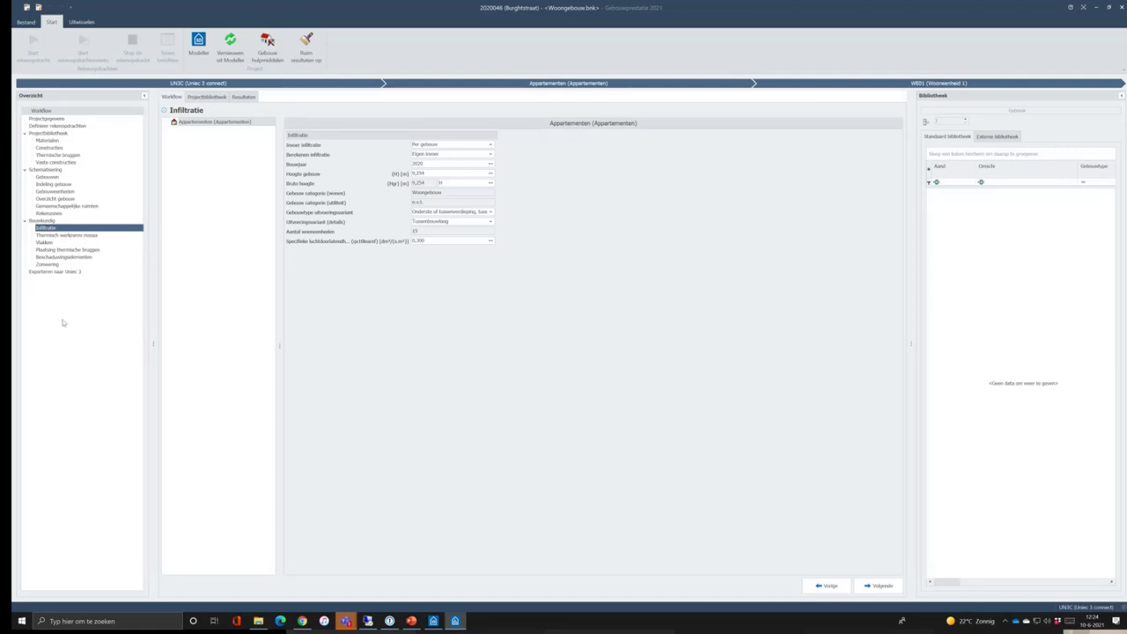
click(66, 261)
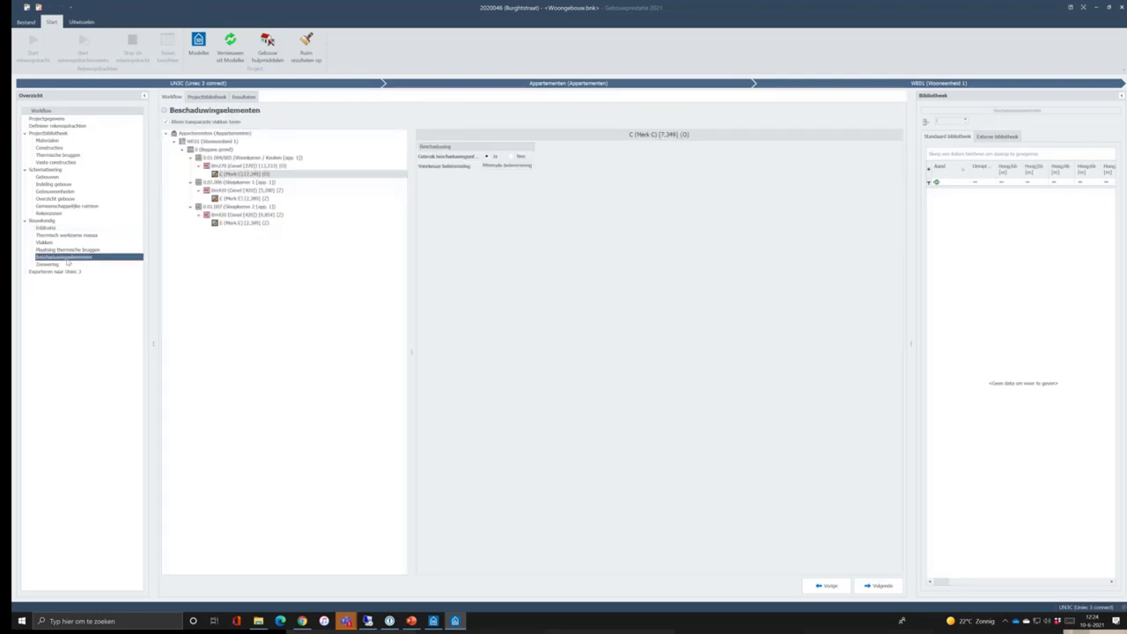
click(512, 157)
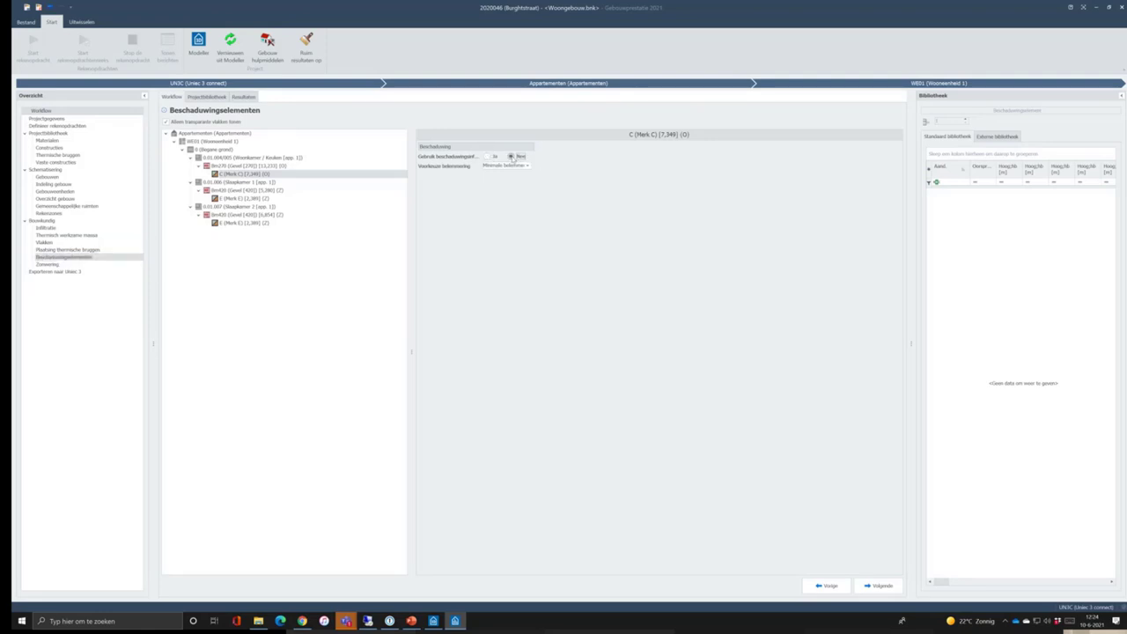
click(488, 157)
Go to the Uniec 3 export and look at the residential building-unit option, selecting individual units such as WE08 and WE07.
click(40, 272)
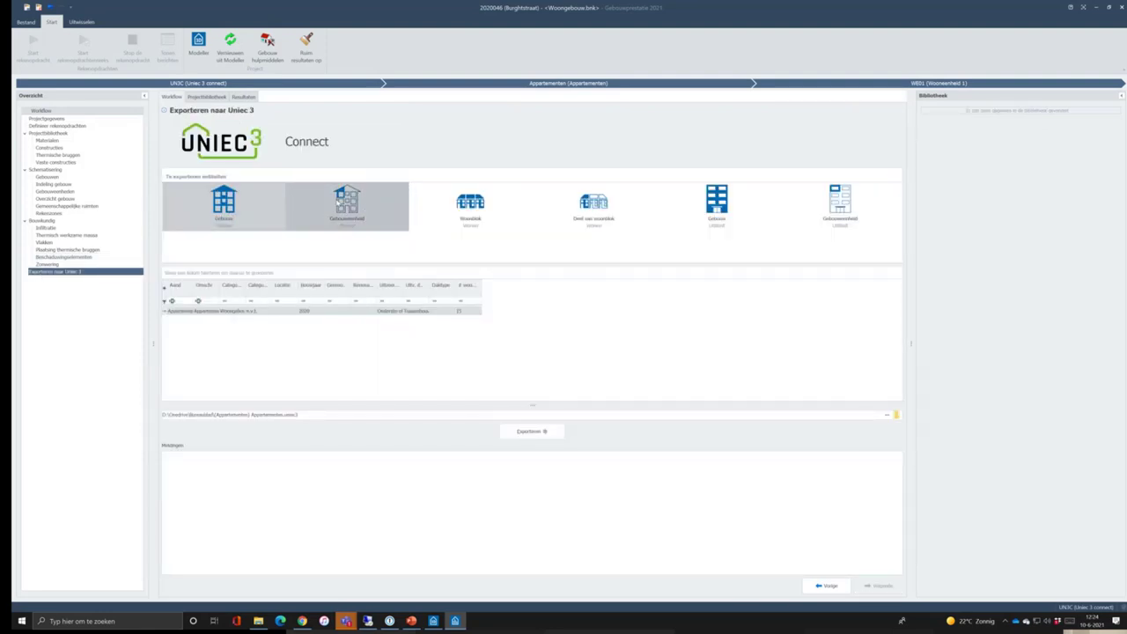
click(338, 202)
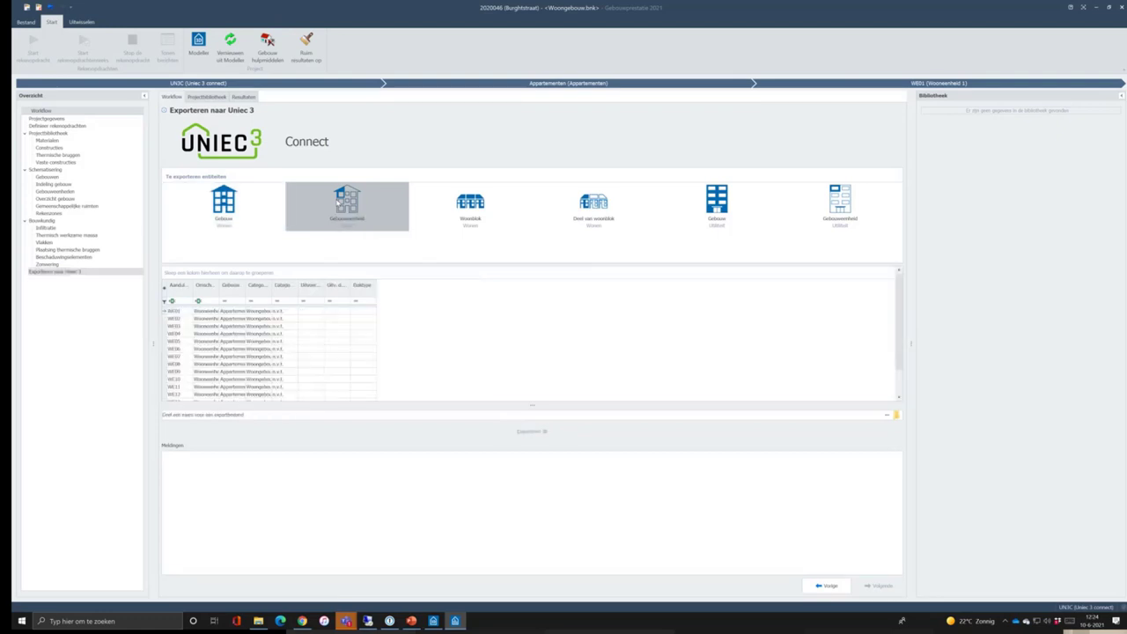
scroll(323, 343, down, 1)
click(323, 342)
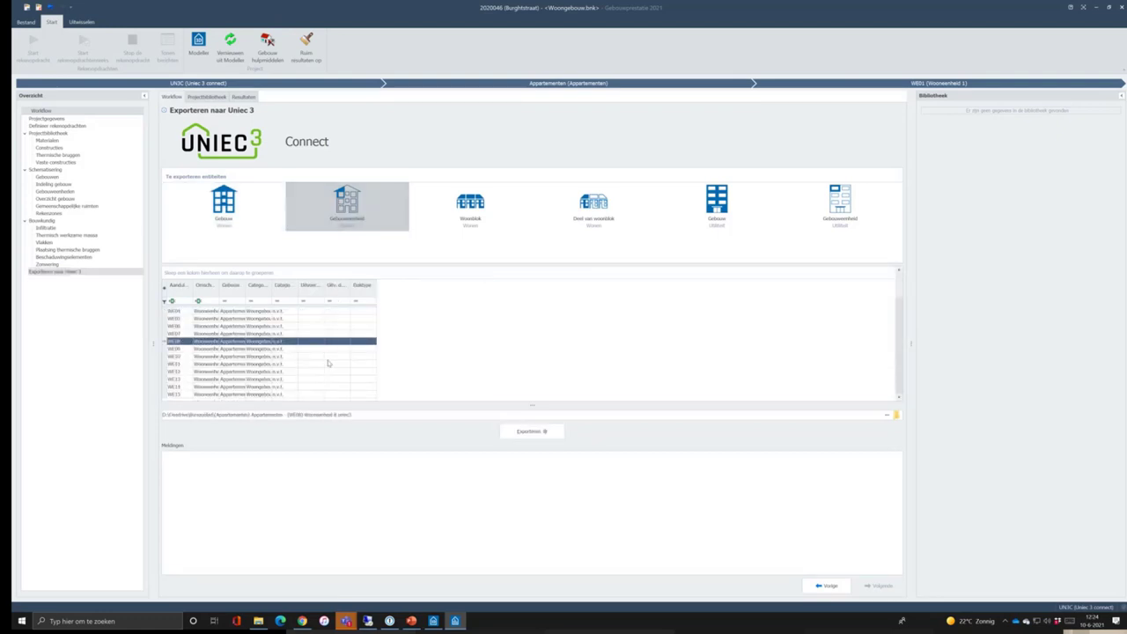
click(327, 358)
click(324, 350)
click(323, 337)
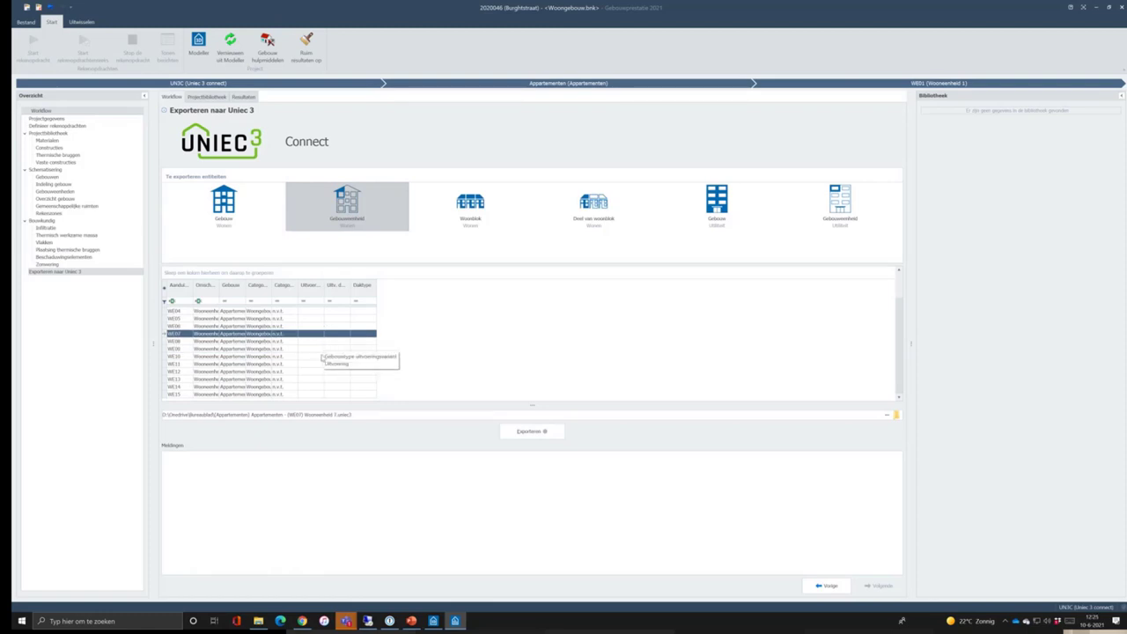
Export the whole residential building Appartementen as "(Appartementen) Appartementen 1.uniec3" and accept the disclaimer.
click(245, 208)
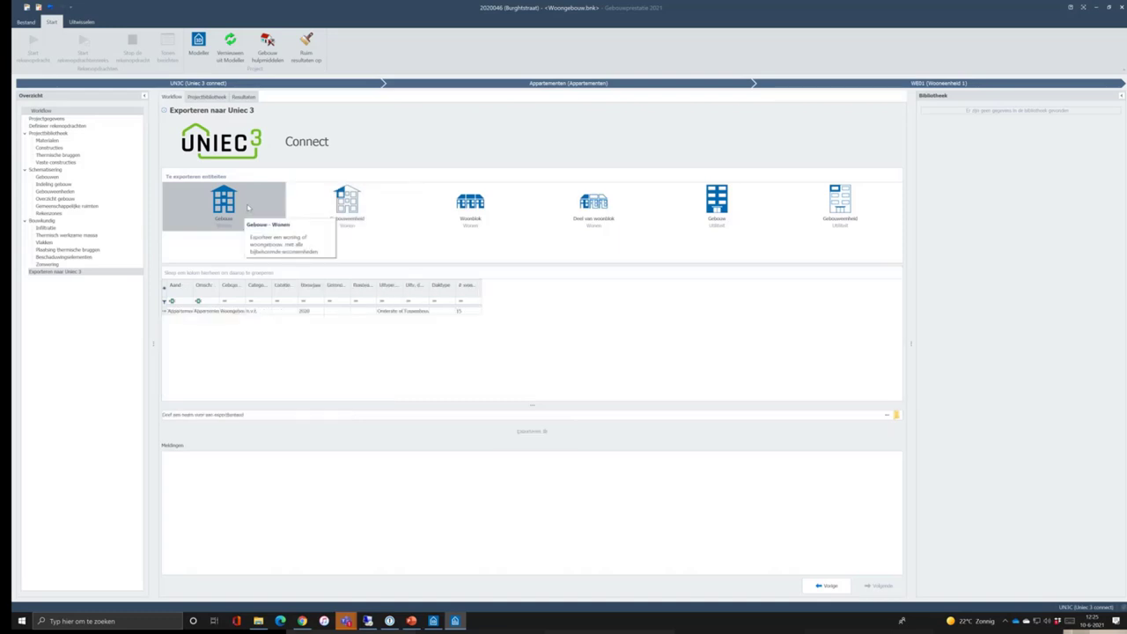
click(276, 312)
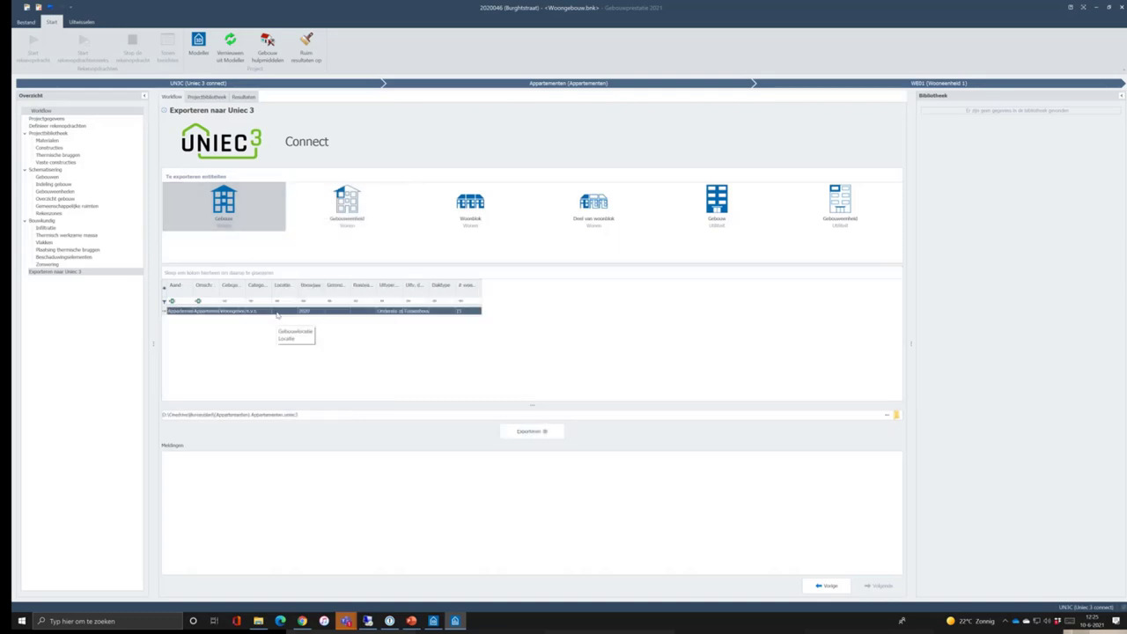
click(282, 413)
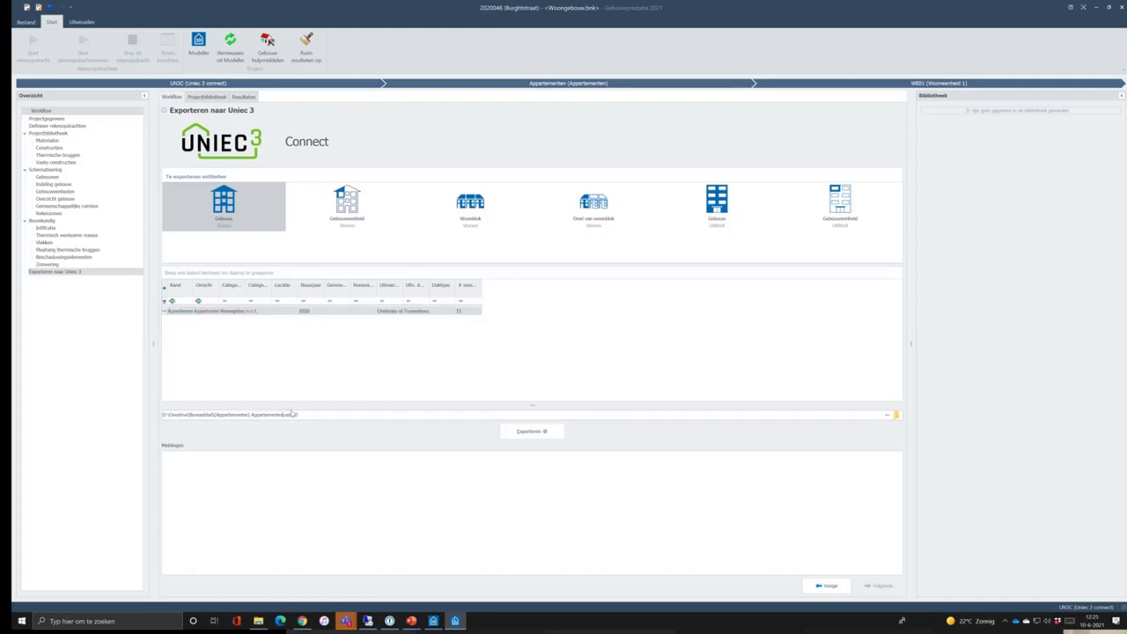
text(1)
click(523, 433)
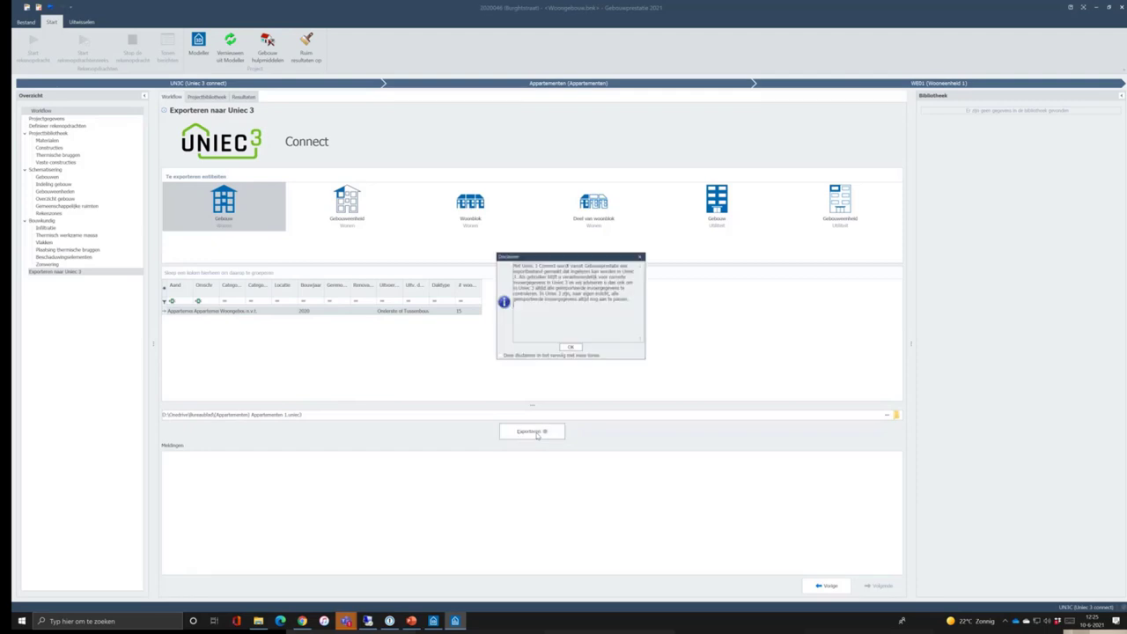
click(570, 348)
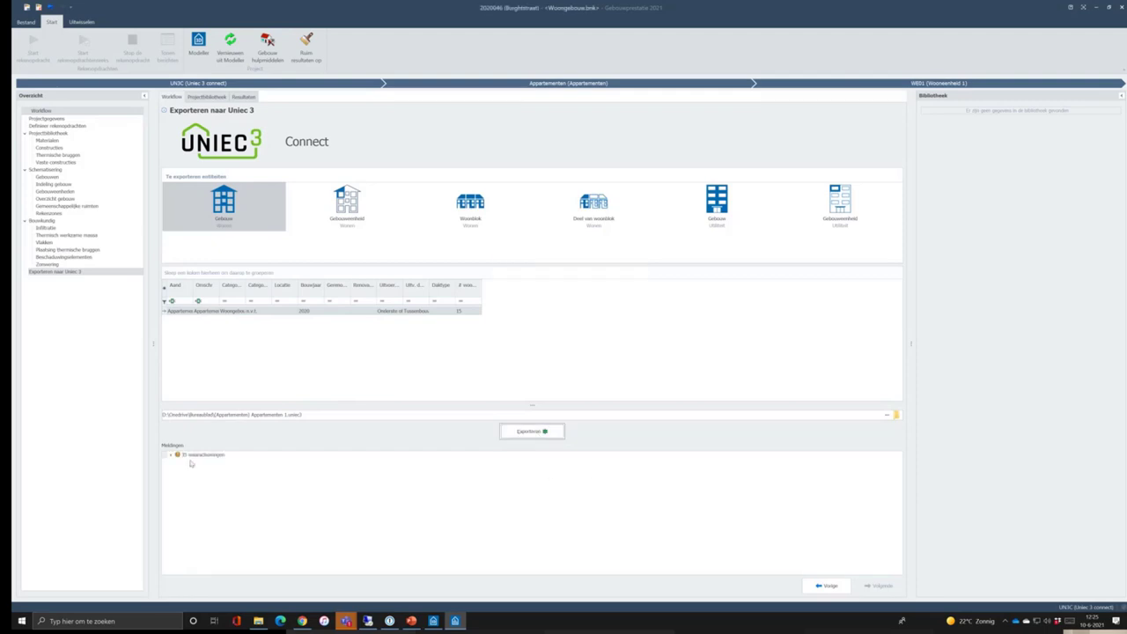
Inspect the export warnings, enlarge the messages area and widen the Uitv. details column to read the building's execution variant.
click(171, 456)
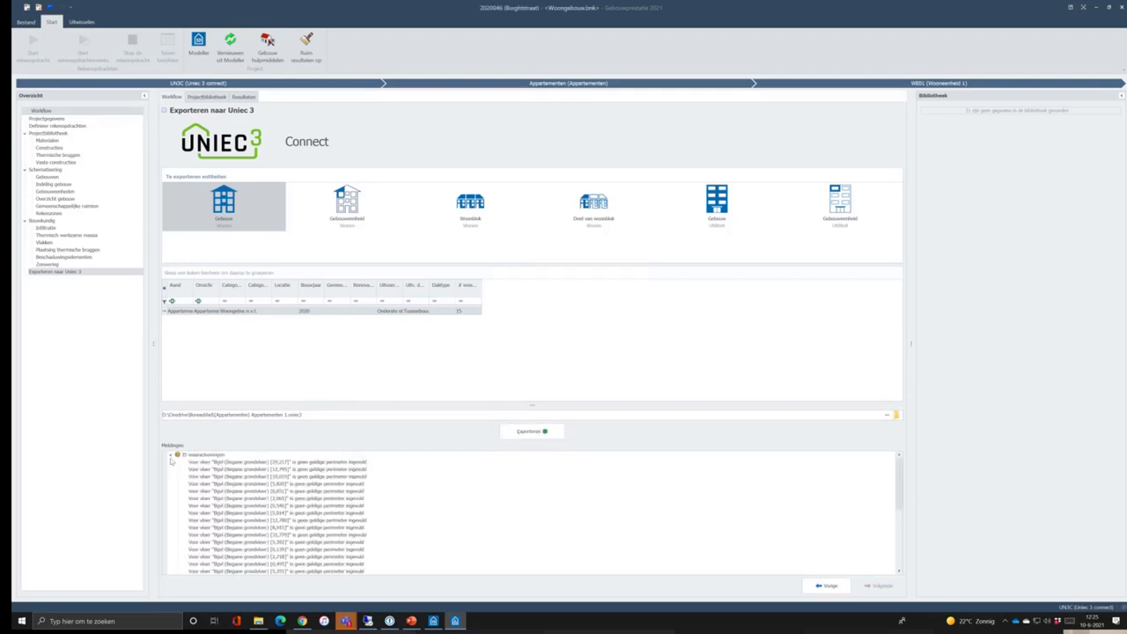
click(171, 456)
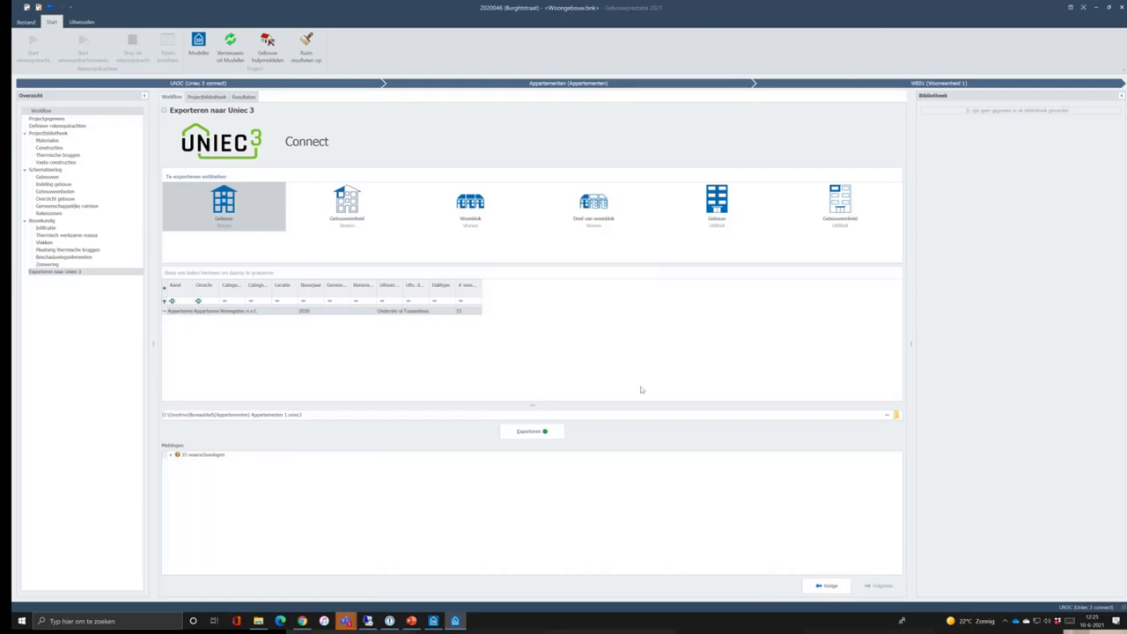
drag(551, 405, 553, 387)
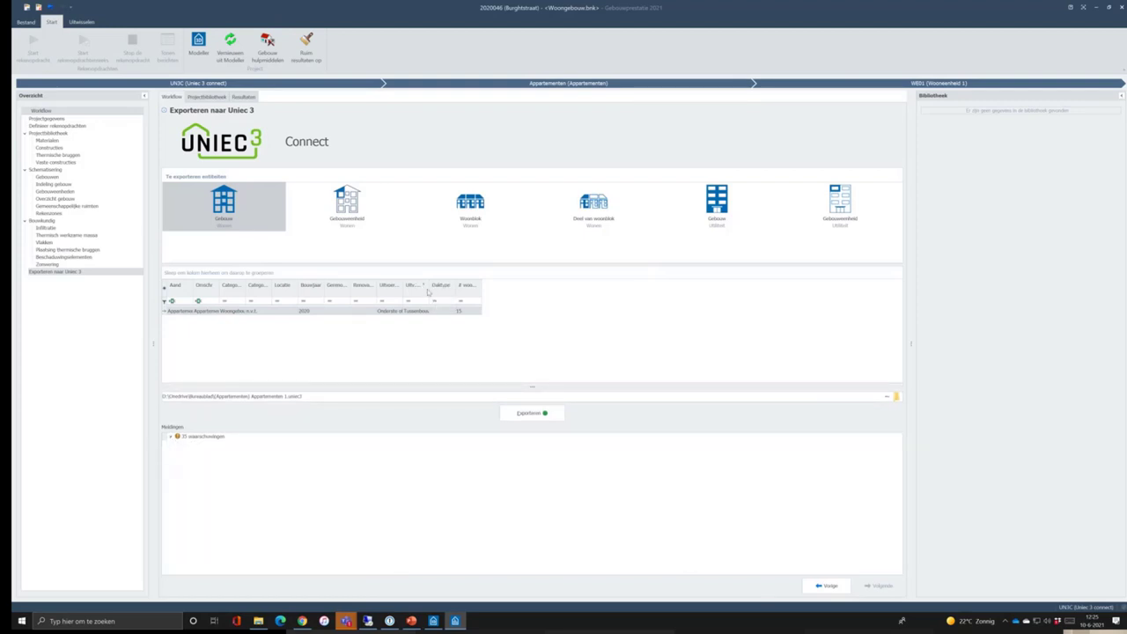
drag(429, 287, 457, 287)
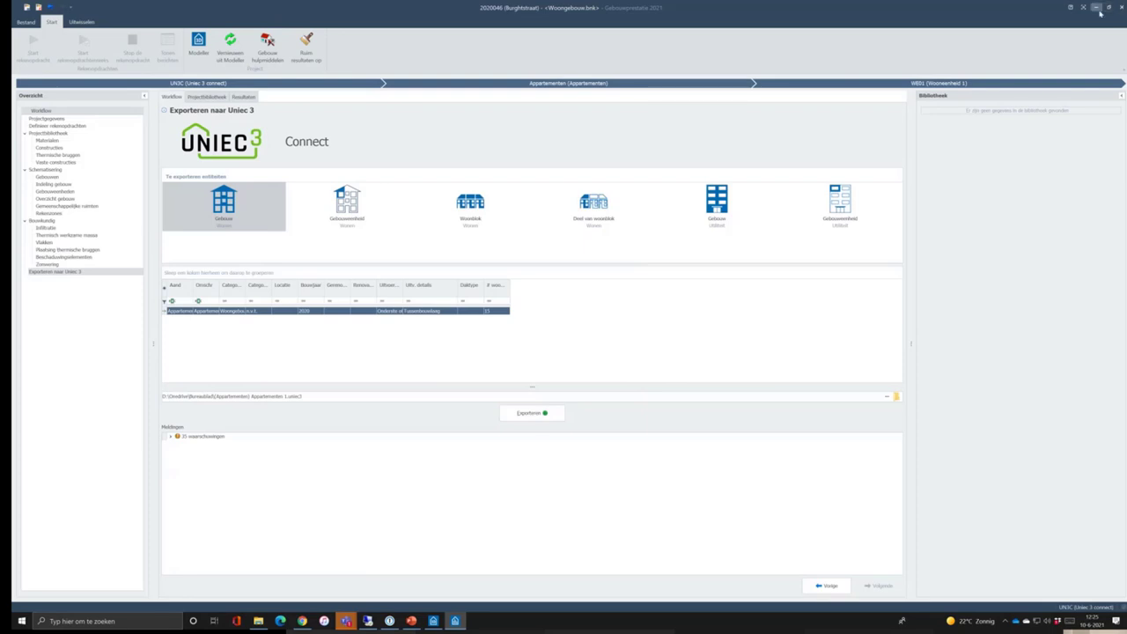
Minimize the Gebouwprestatie and Modeller windows, switch to Uniec 3 in the browser and maximize it.
drag(877, 10, 1126, 13)
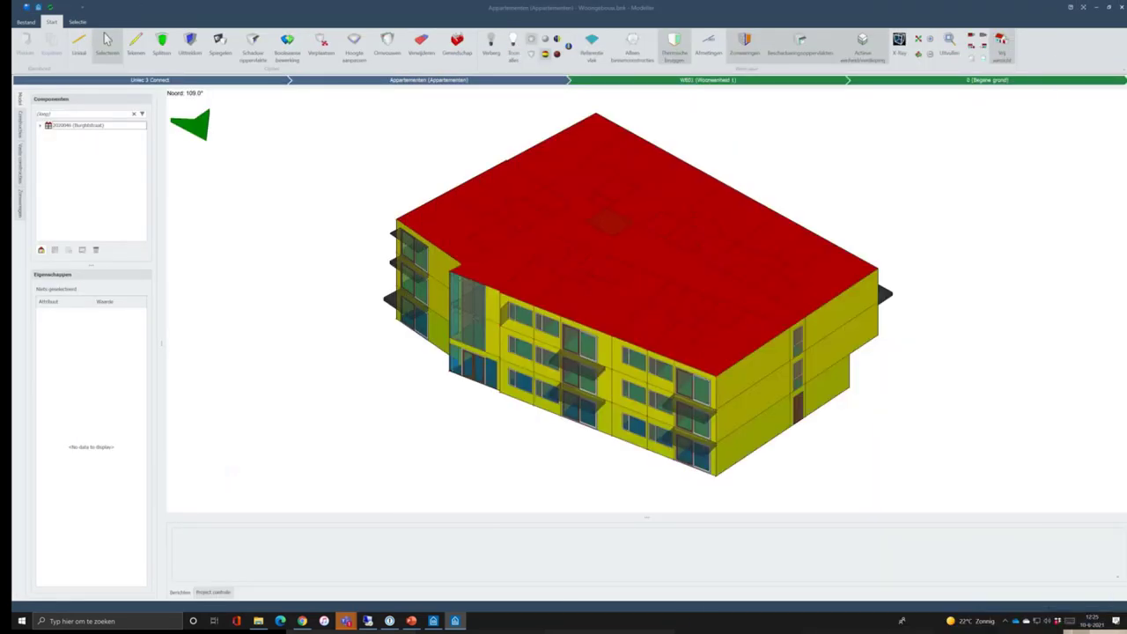
click(1094, 8)
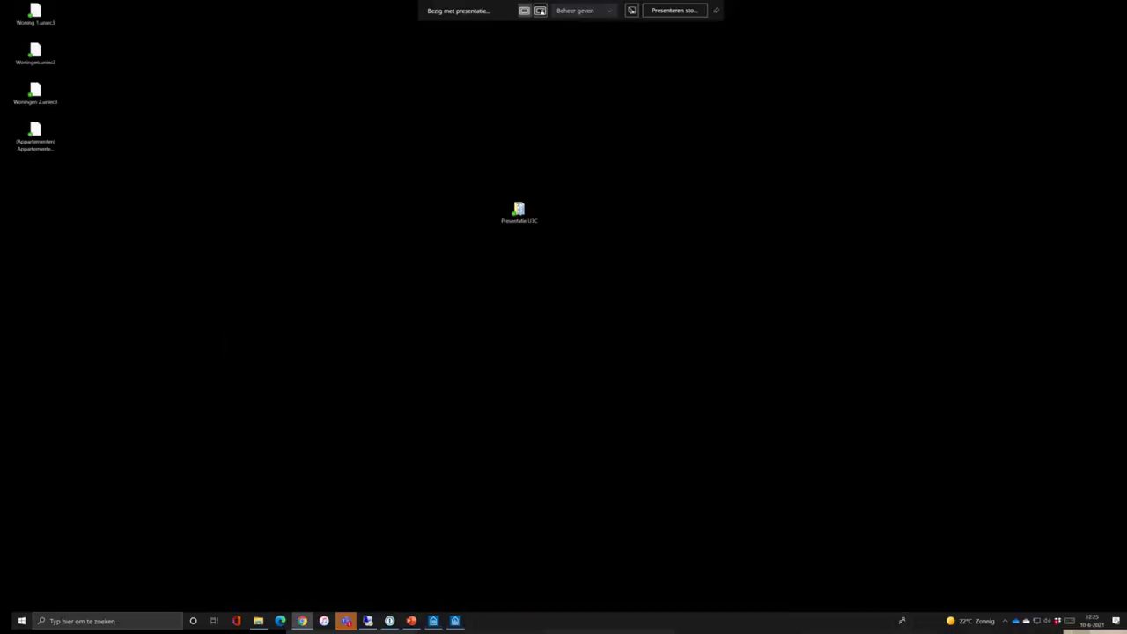
click(302, 620)
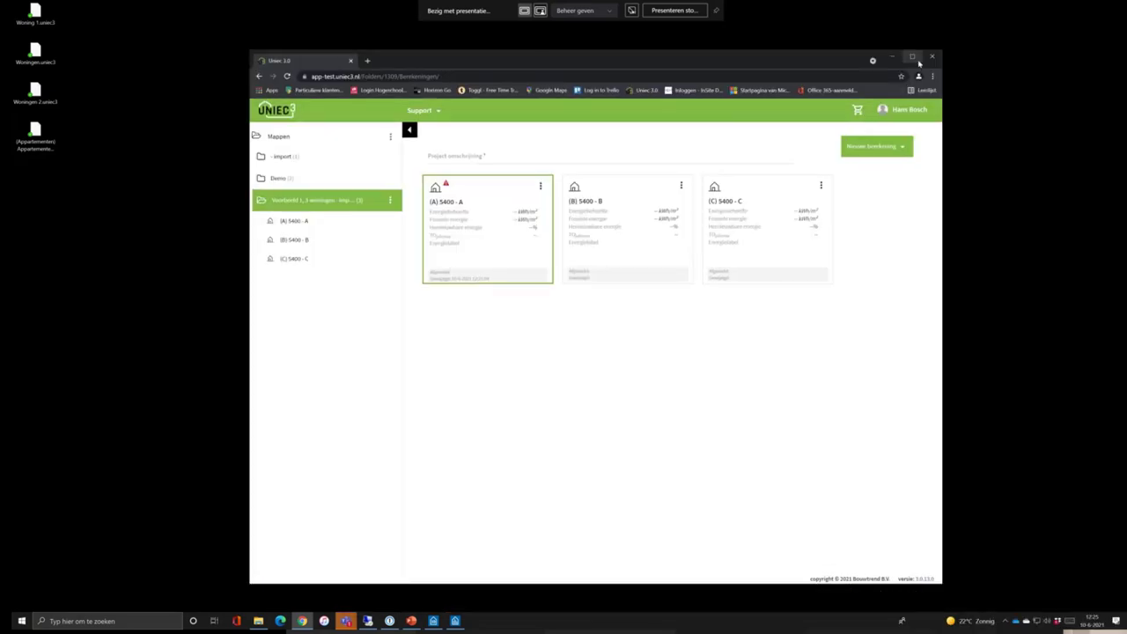
click(912, 56)
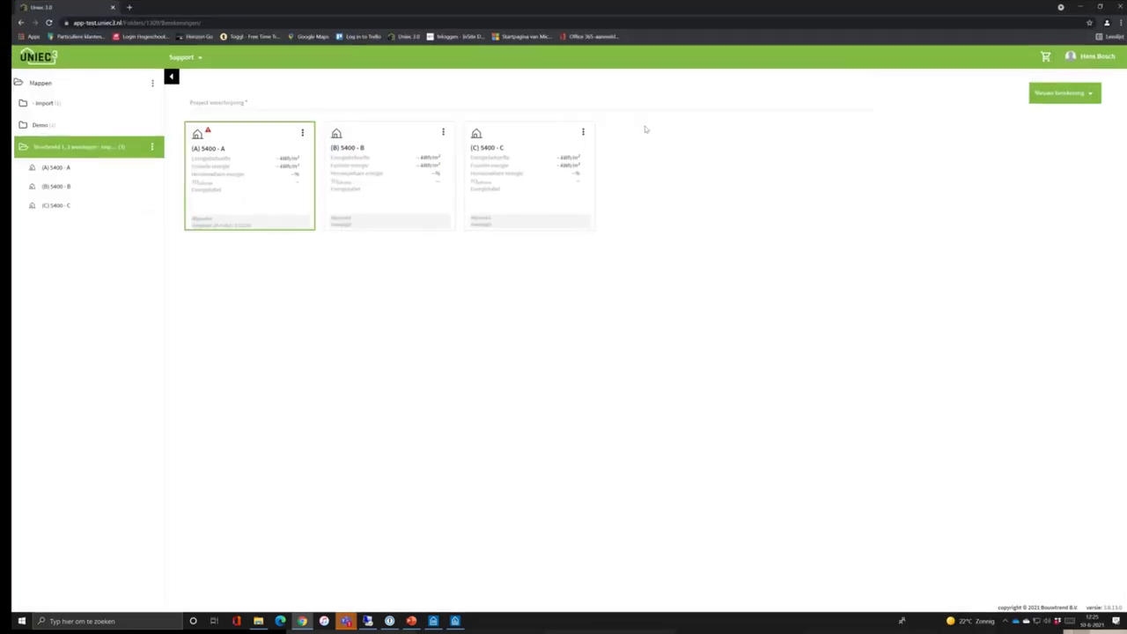
Import the file "(Appartementen) Appartementen 1.uniec3" from the desktop folder into the Uniec 3 project folders.
click(158, 86)
click(189, 105)
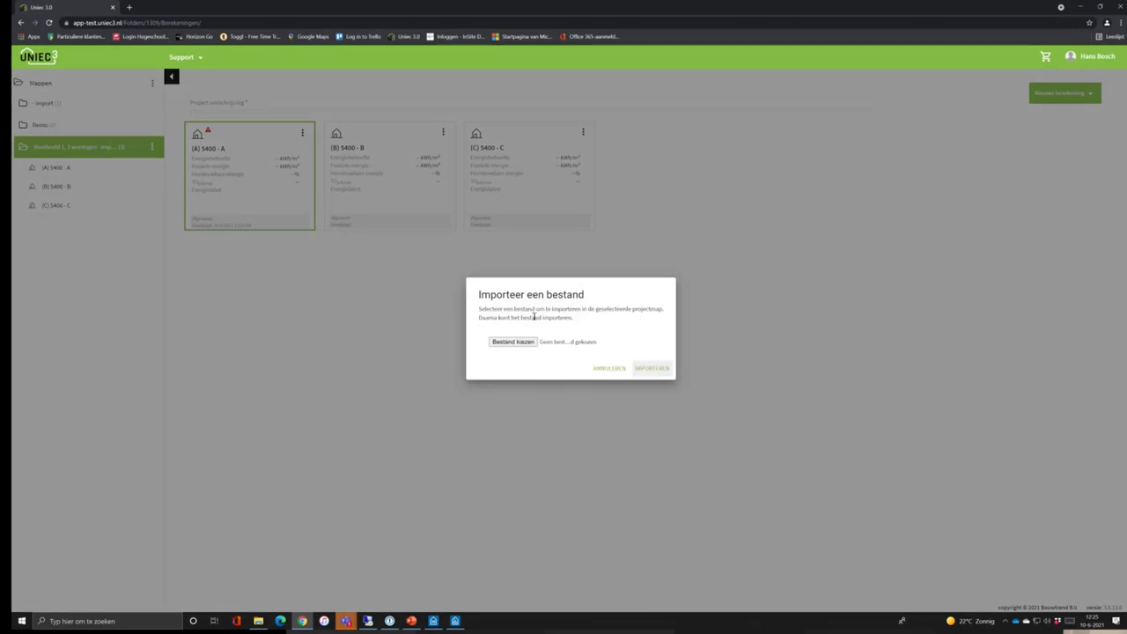
click(523, 342)
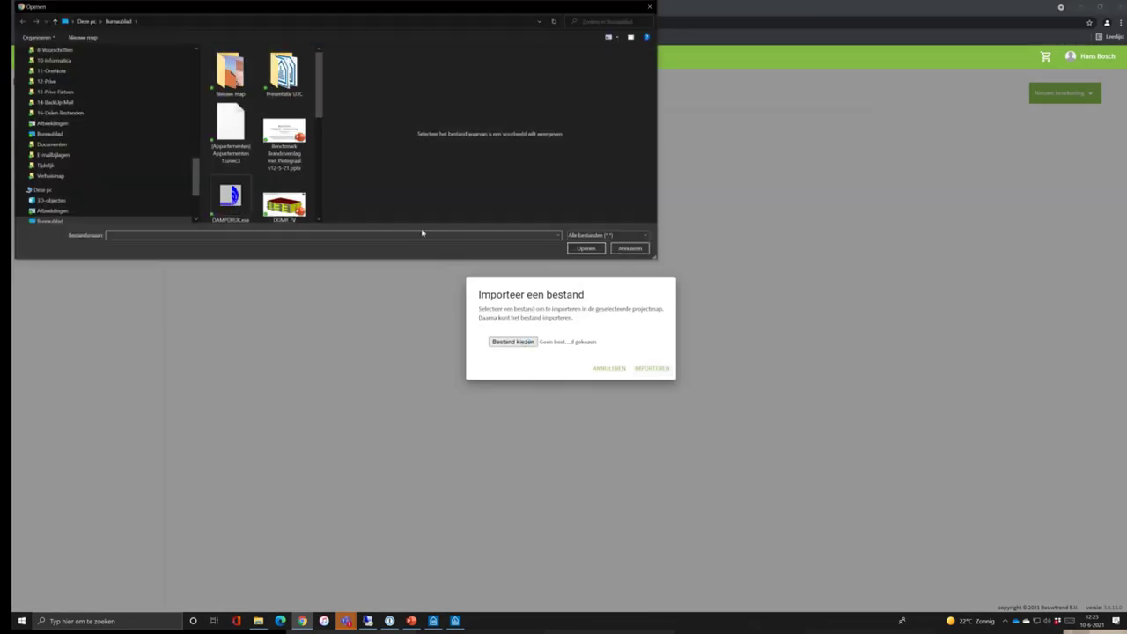
click(230, 132)
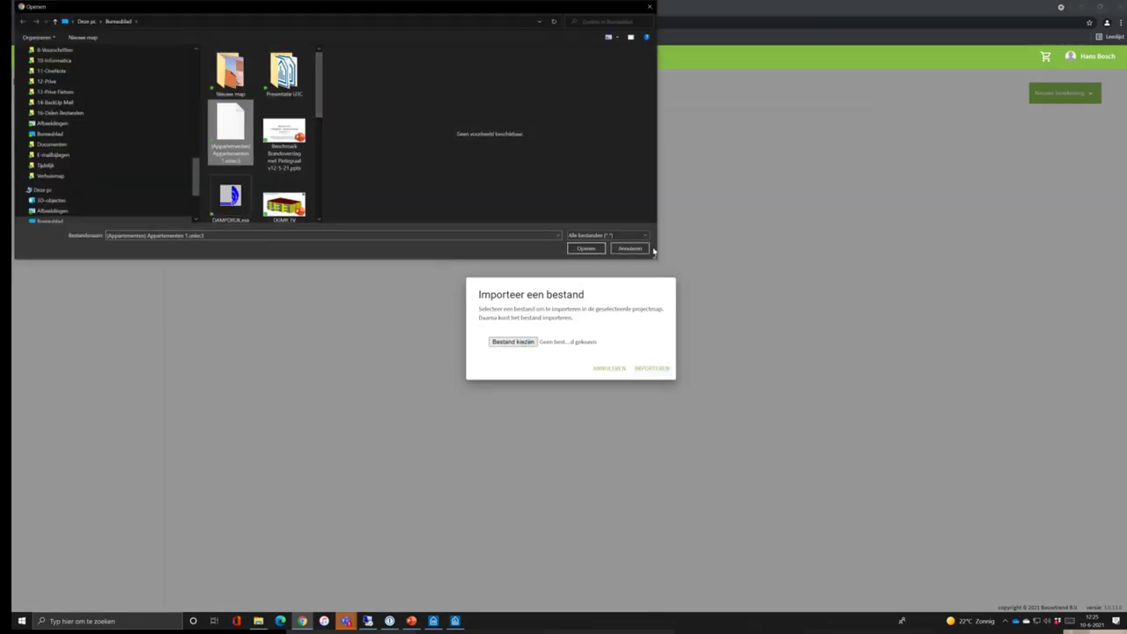
click(587, 248)
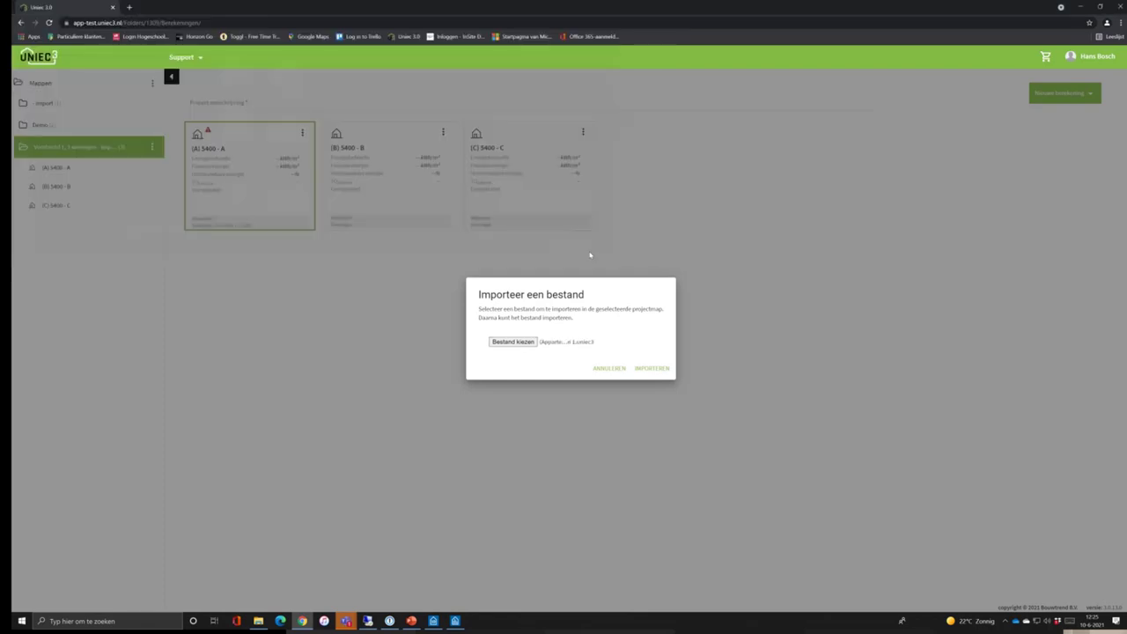
click(650, 368)
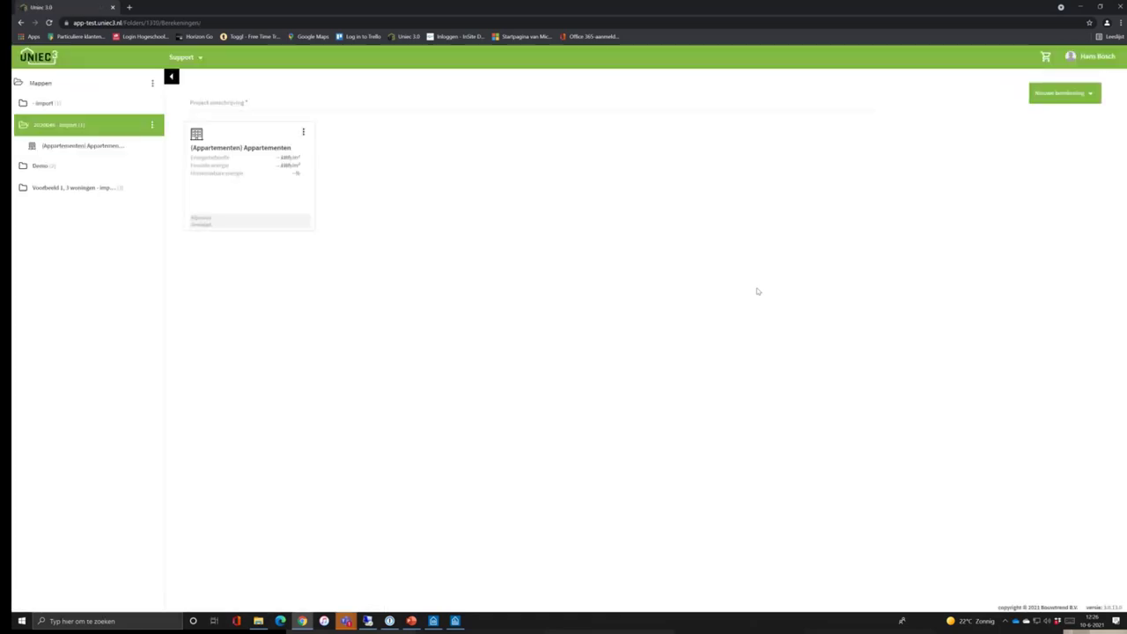
Open the imported Appartementen calculation and review the zones, apartments and shared spaces in its Indeling gebouw.
click(286, 161)
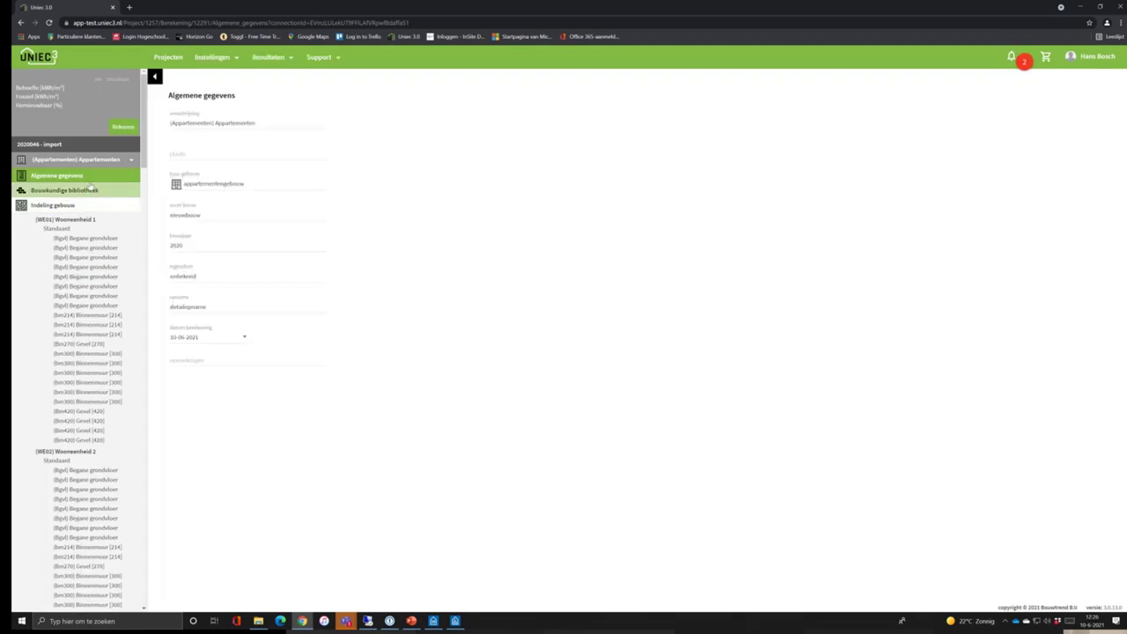
click(87, 204)
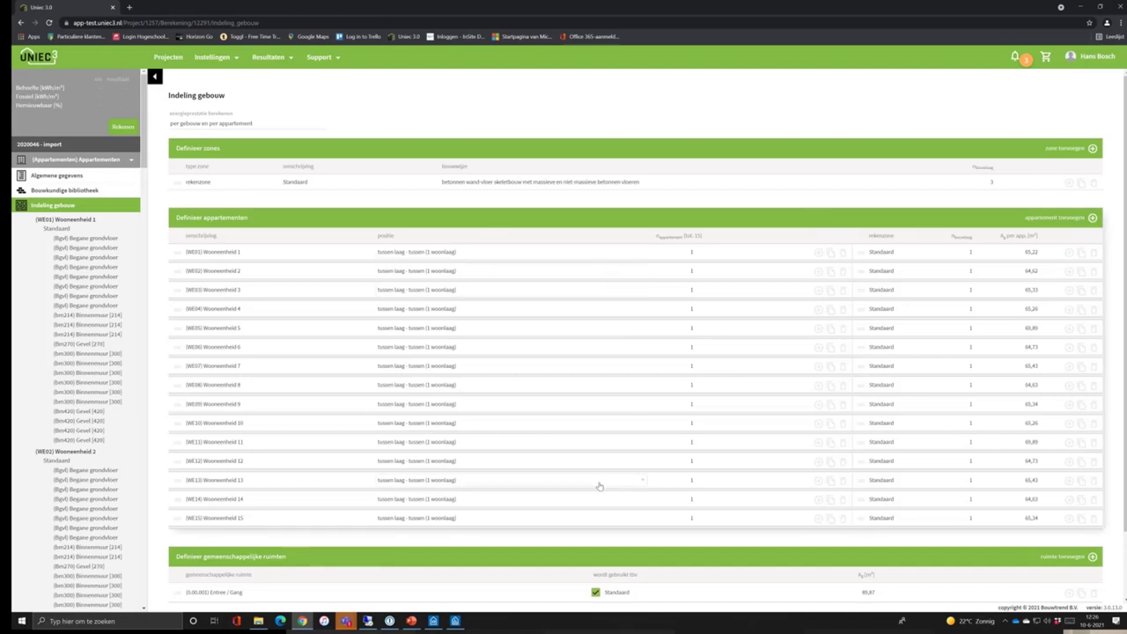
scroll(599, 485, down, 1)
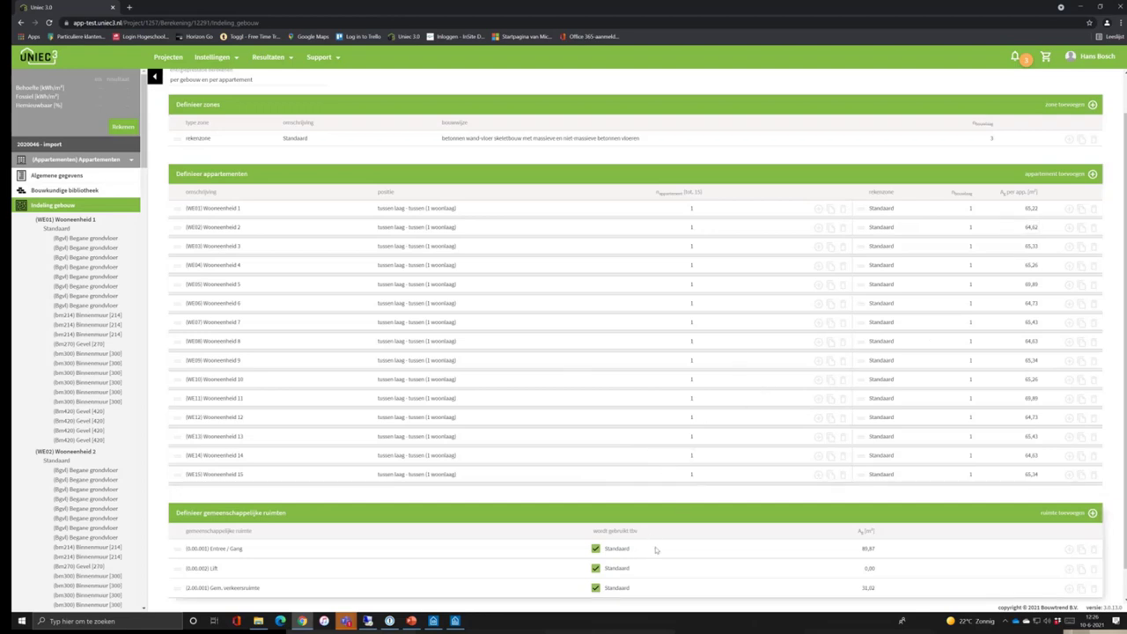
scroll(655, 549, down, 1)
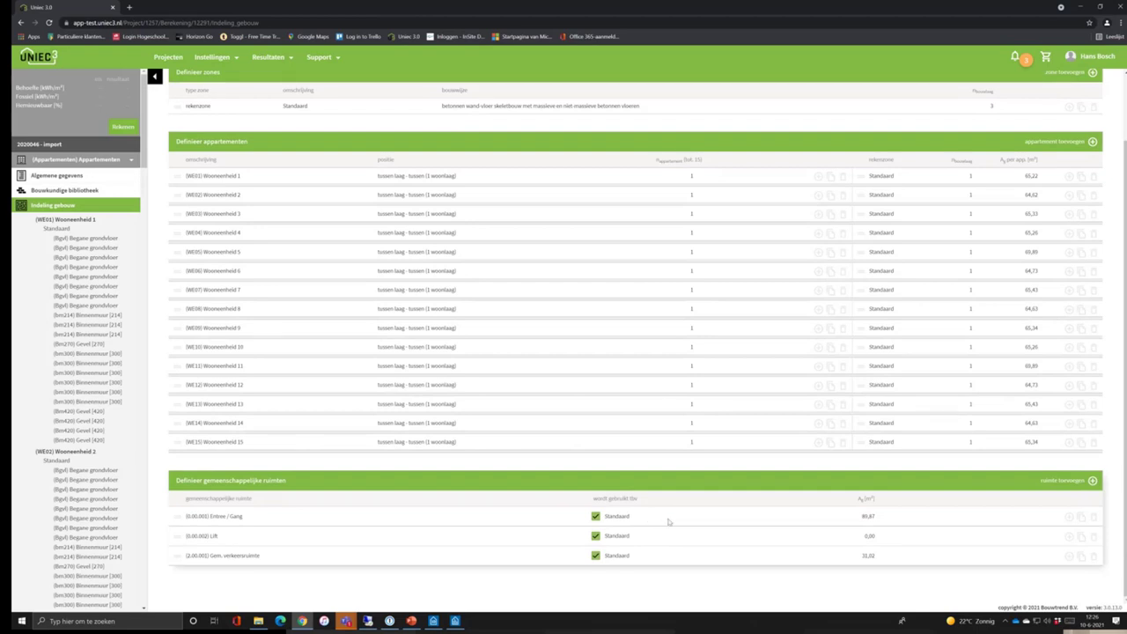
scroll(668, 522, up, 1)
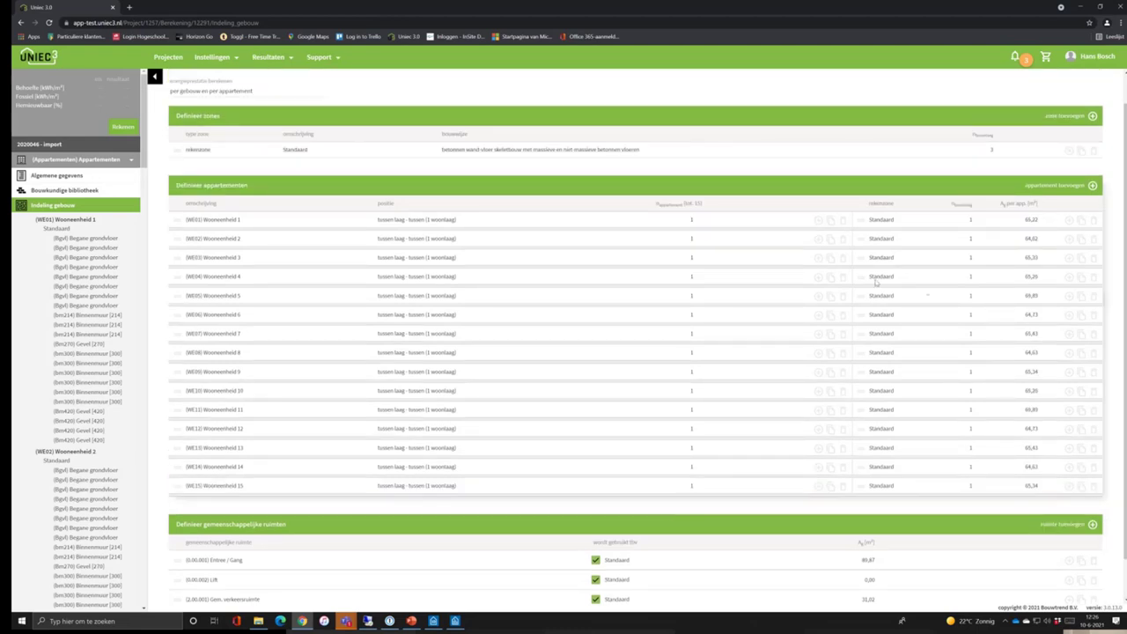
click(692, 218)
Review the opaque and transparent constructions in the Bouwkundige bibliotheek and the construction surfaces listed per Wooneenheid.
click(95, 178)
click(101, 189)
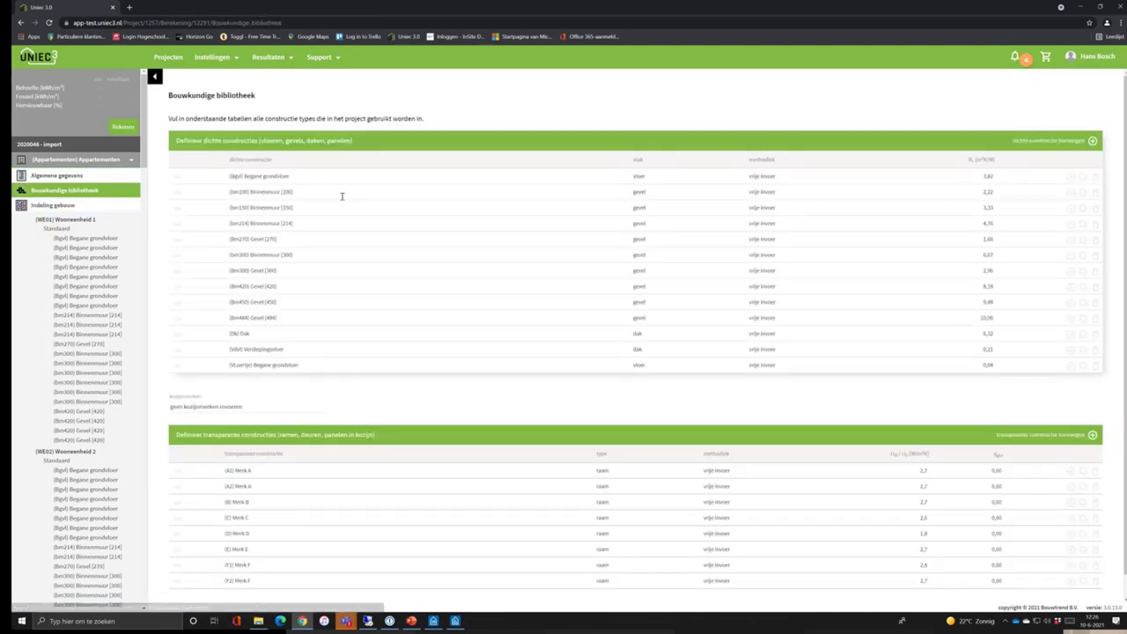
scroll(437, 513, down, 1)
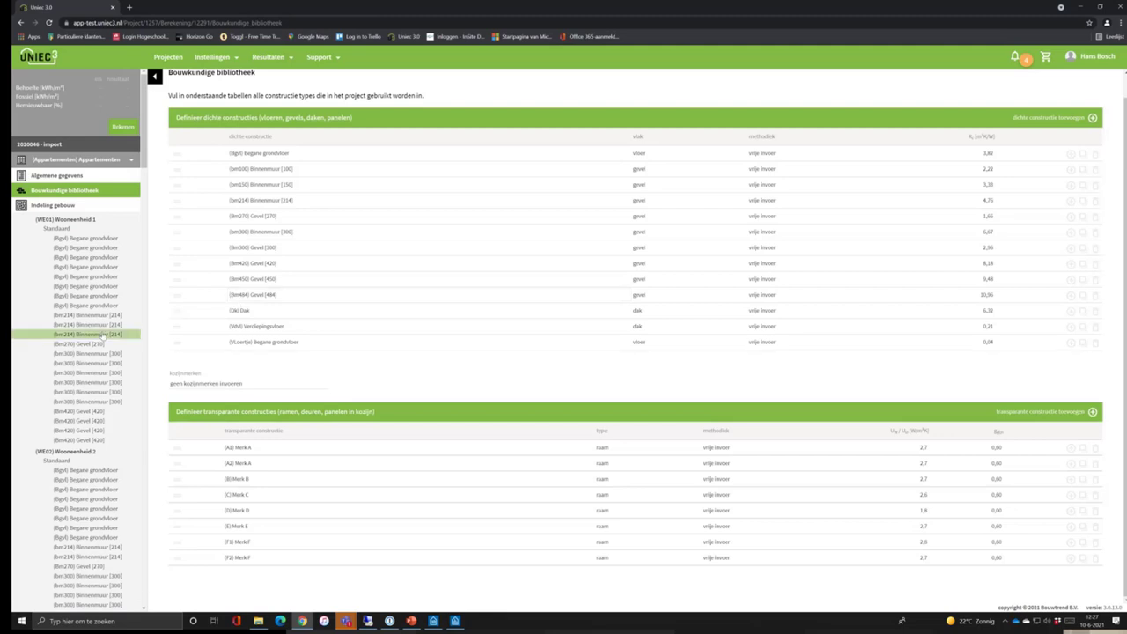
scroll(123, 351, down, 5)
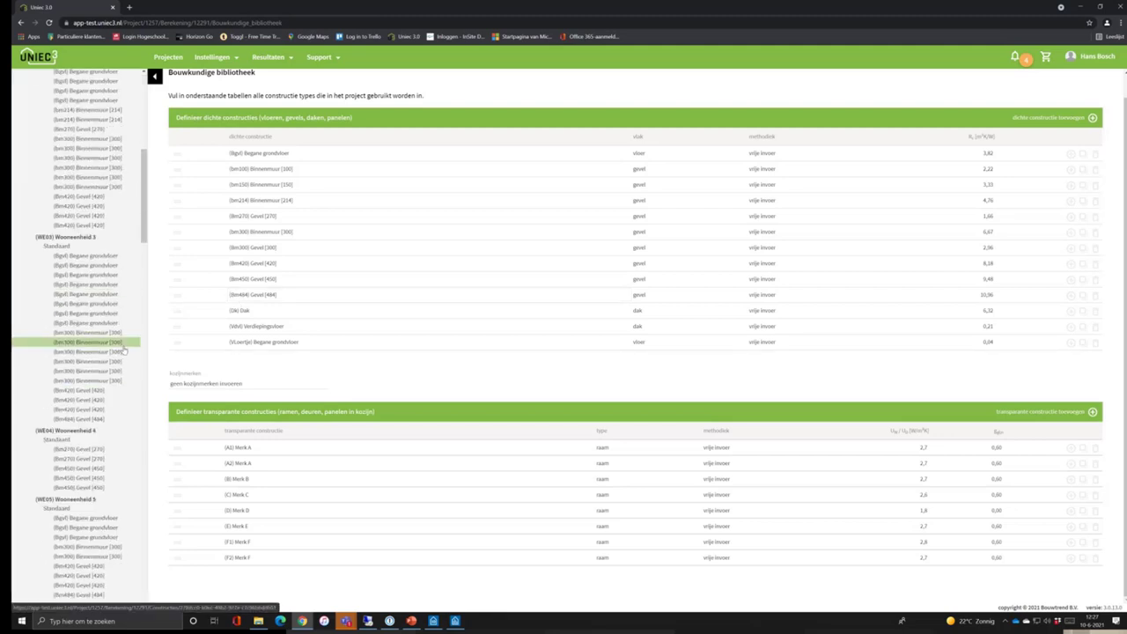
scroll(123, 351, up, 7)
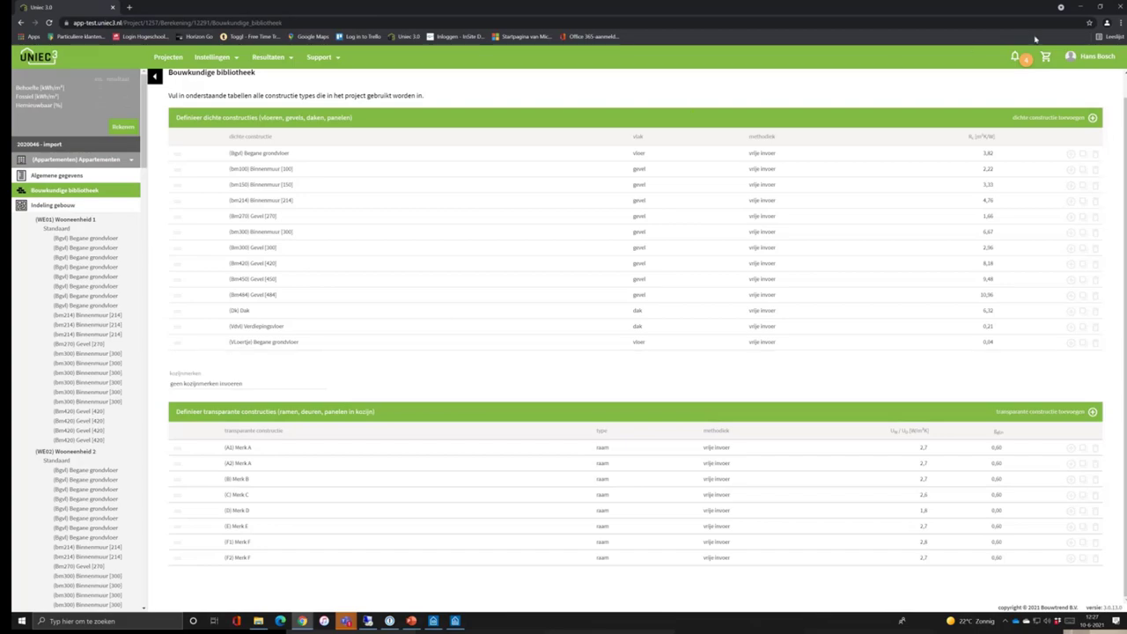
Minimize the browser and switch to the PowerPoint presentation with the Uniec 3 Connect Vragen slide.
click(1081, 7)
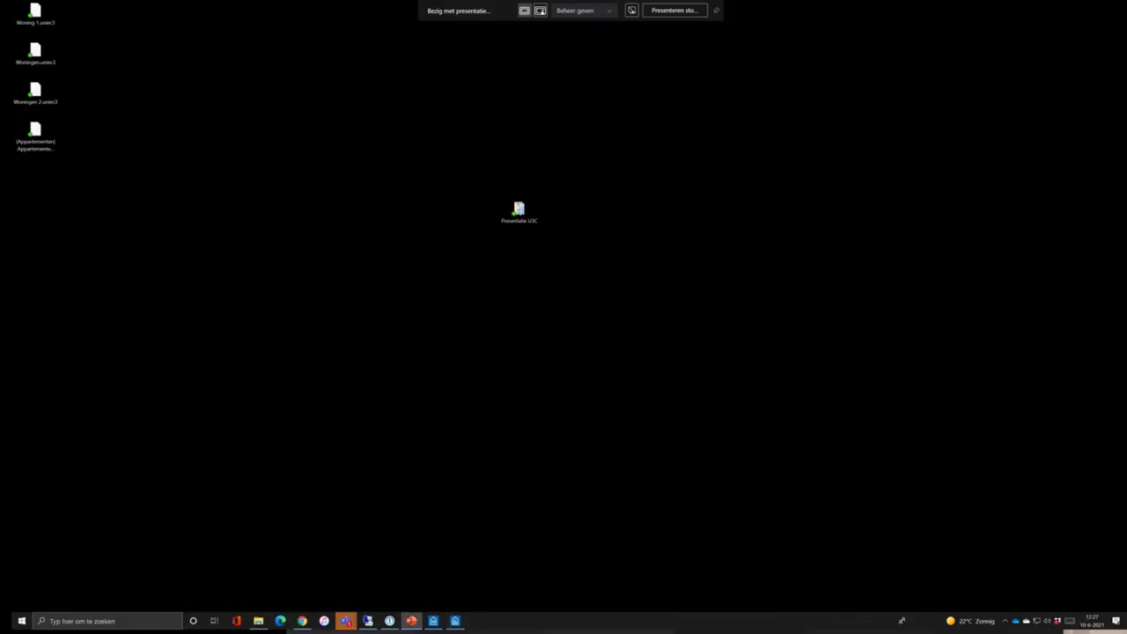
click(411, 621)
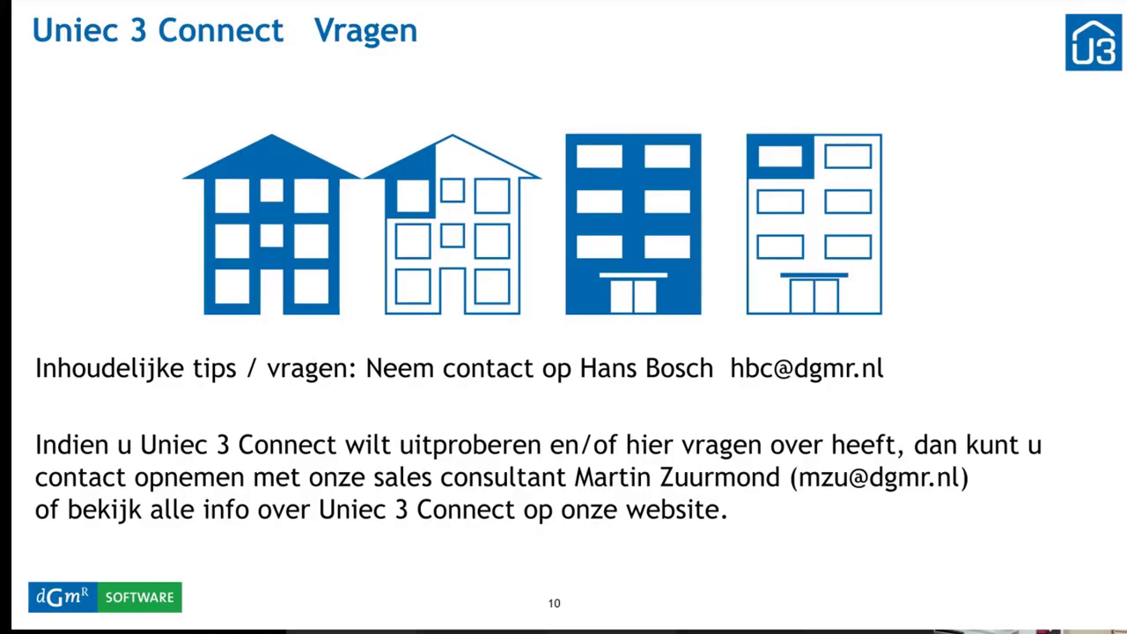